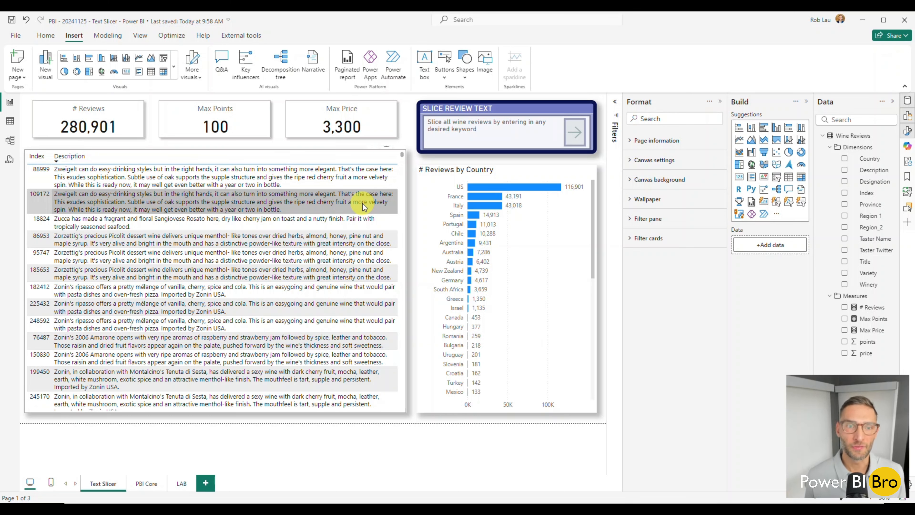
pyautogui.click(183, 485)
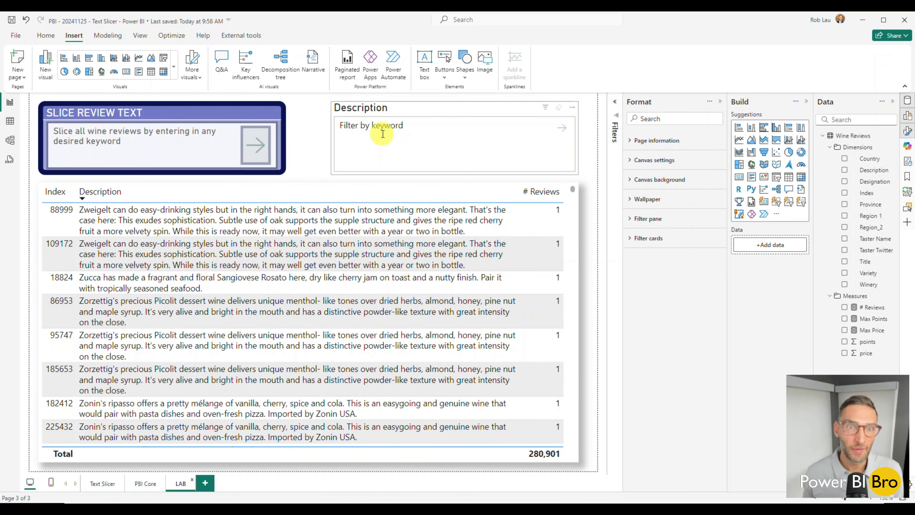
pyautogui.click(105, 491)
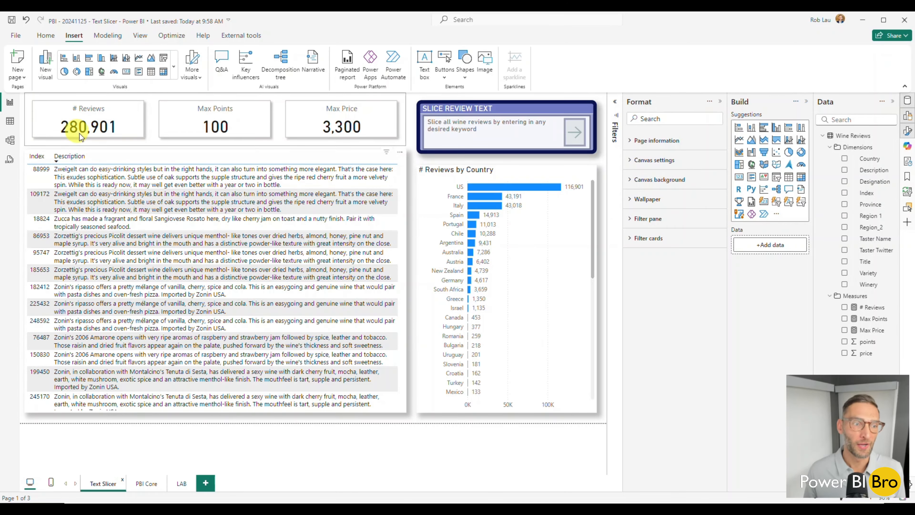
pyautogui.scroll(-15, 238, 310)
pyautogui.scroll(15, 245, 299)
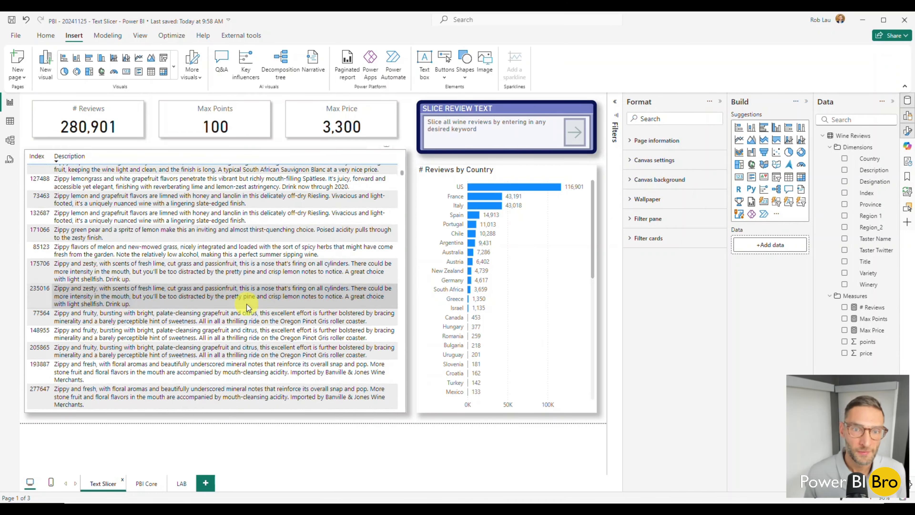
# Slice the wine reviews on the Text Slicer page by the keyword "smooth".
pyautogui.click(465, 129)
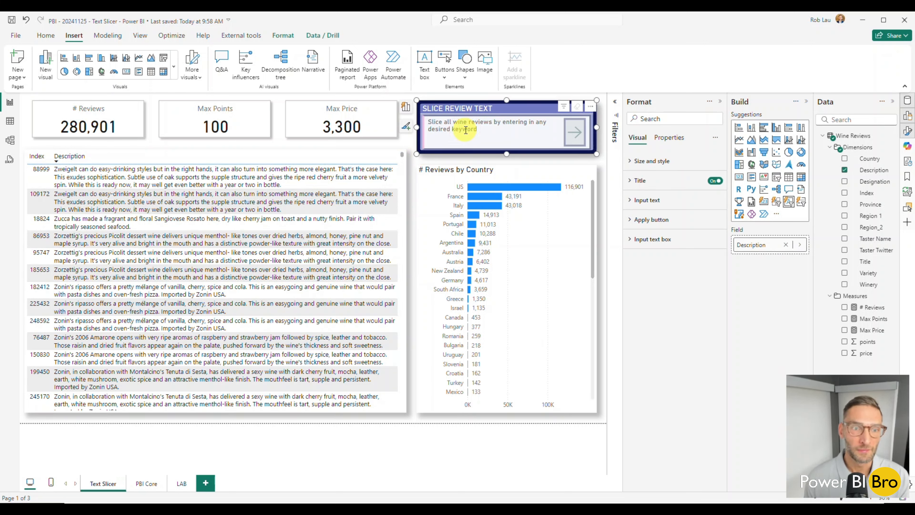
pyautogui.write('smooth')
pyautogui.press('Return')
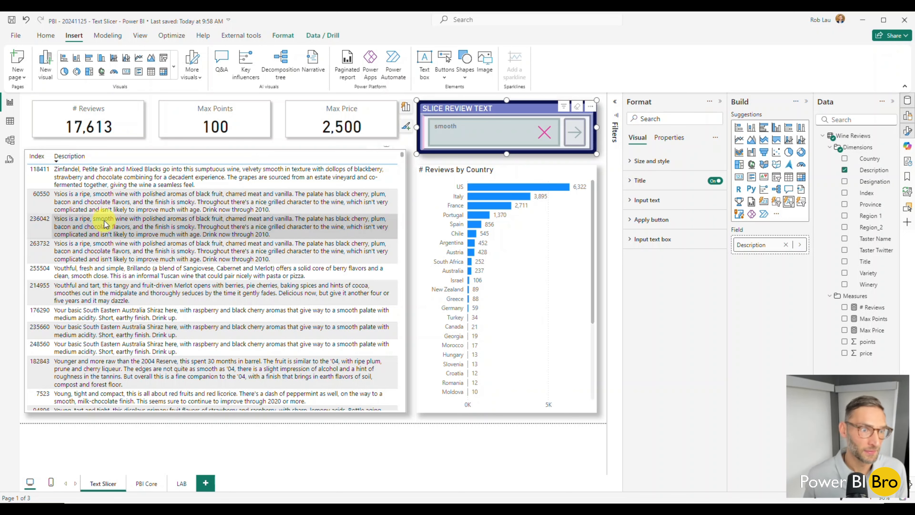
# Replace the keyword in the SLICE REVIEW TEXT slicer with the partial word "del", and clear the filter again.
pyautogui.click(544, 133)
pyautogui.click(463, 135)
pyautogui.write('w')
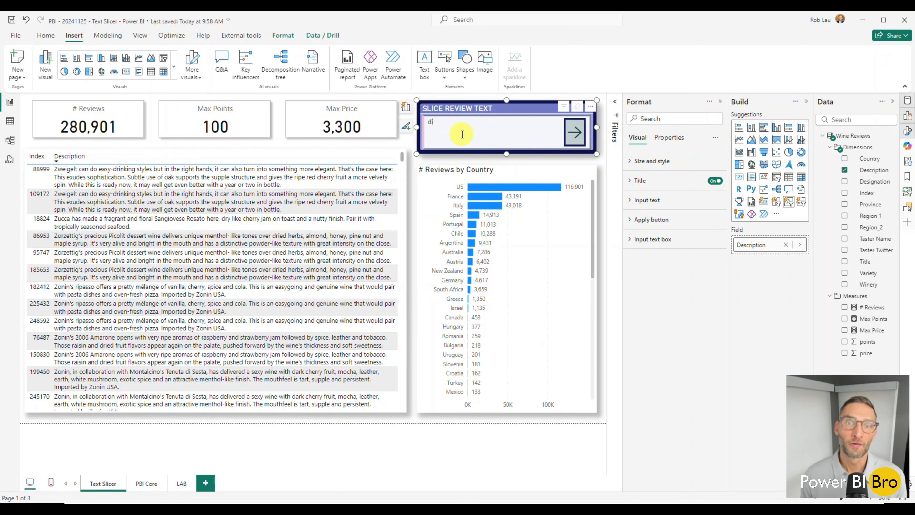
pyautogui.write('el')
pyautogui.press('Return')
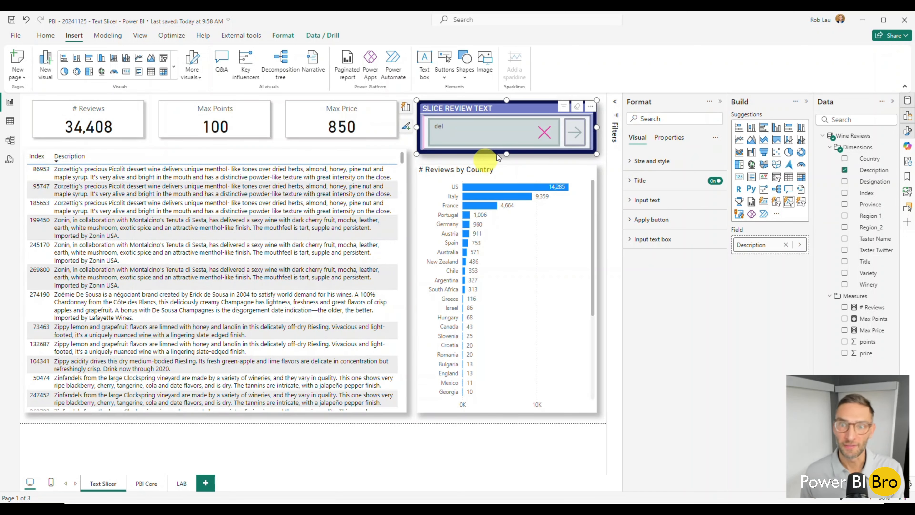
pyautogui.click(544, 133)
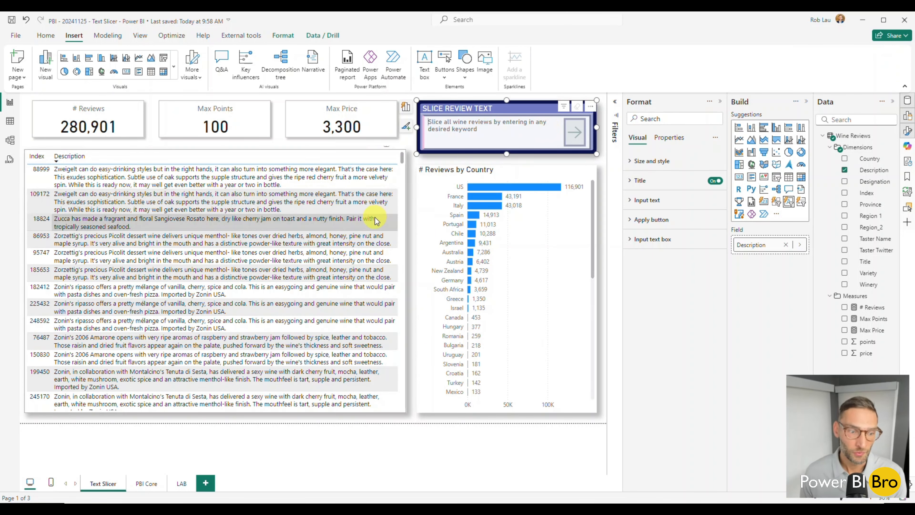
# Filter the LAB page's review table by "zeig" using the SLICE REVIEW TEXT slicer, and clear the keyword.
pyautogui.click(181, 483)
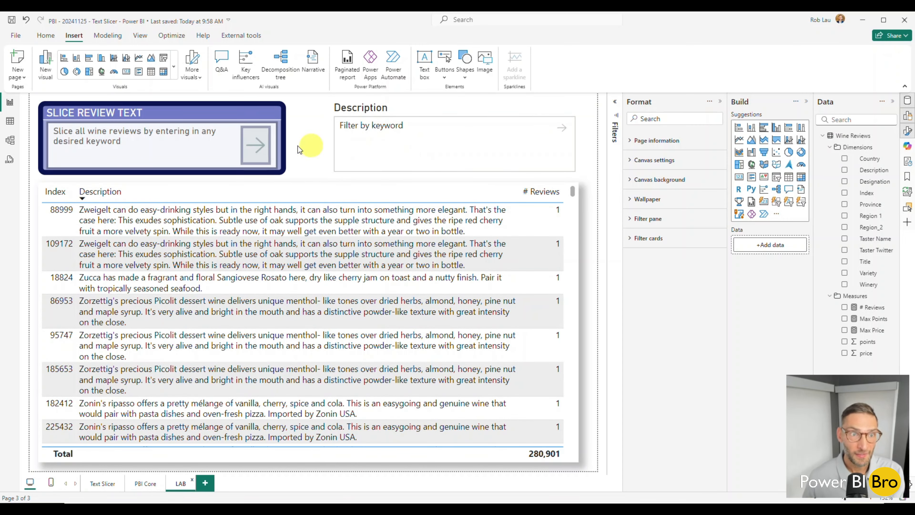
pyautogui.click(203, 146)
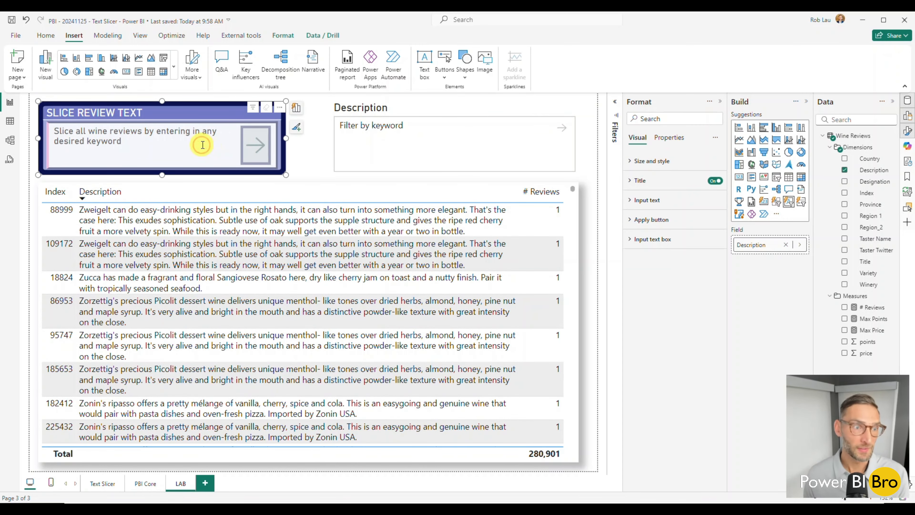
pyautogui.click(202, 144)
pyautogui.write('zeig')
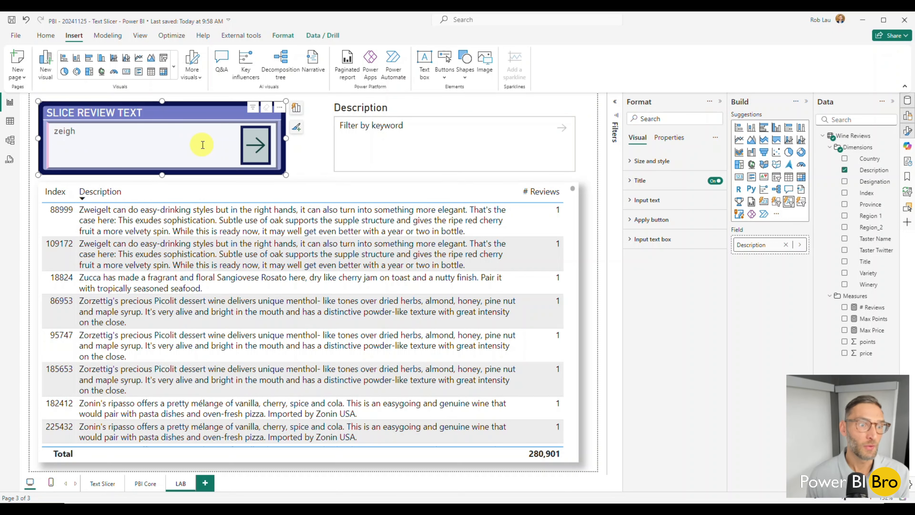
pyautogui.press('Return')
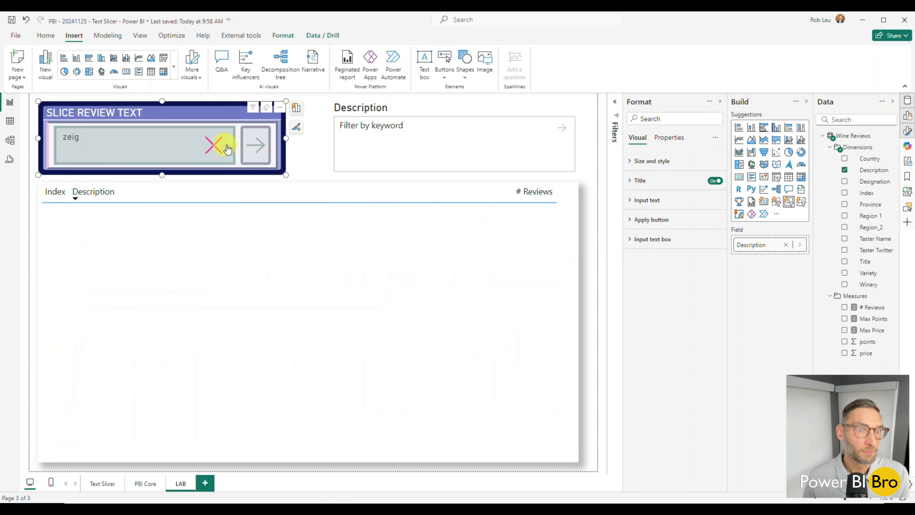
pyautogui.click(214, 148)
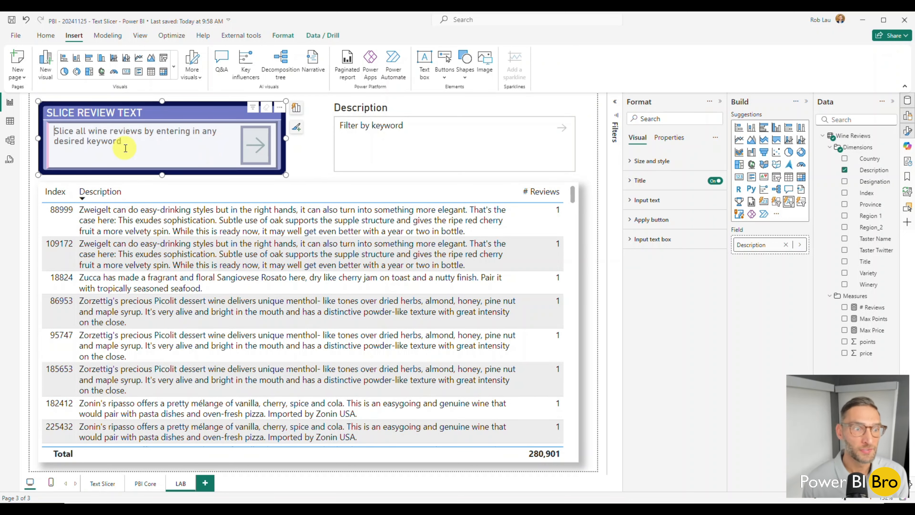
# Filter the LAB page's review table by "zucca" using the SLICE REVIEW TEXT slicer, and clear the keyword.
pyautogui.write('zucca')
pyautogui.press('Return')
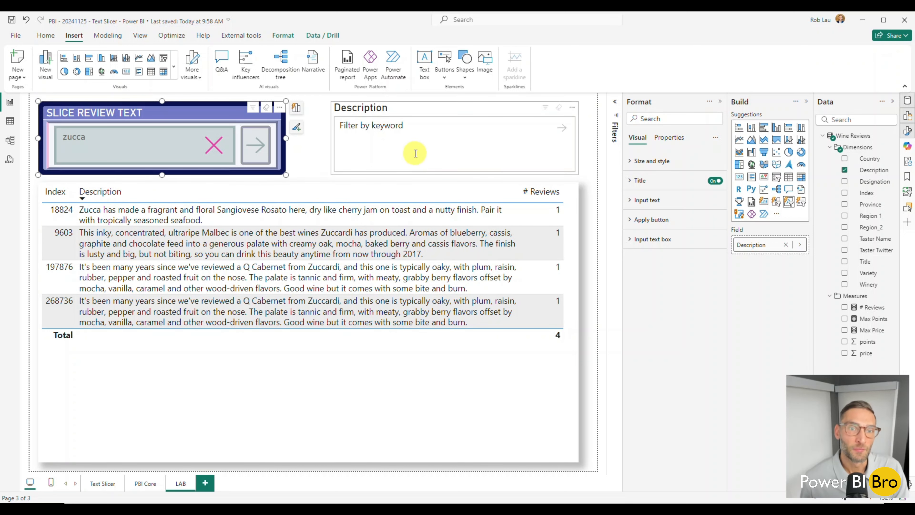
pyautogui.click(384, 149)
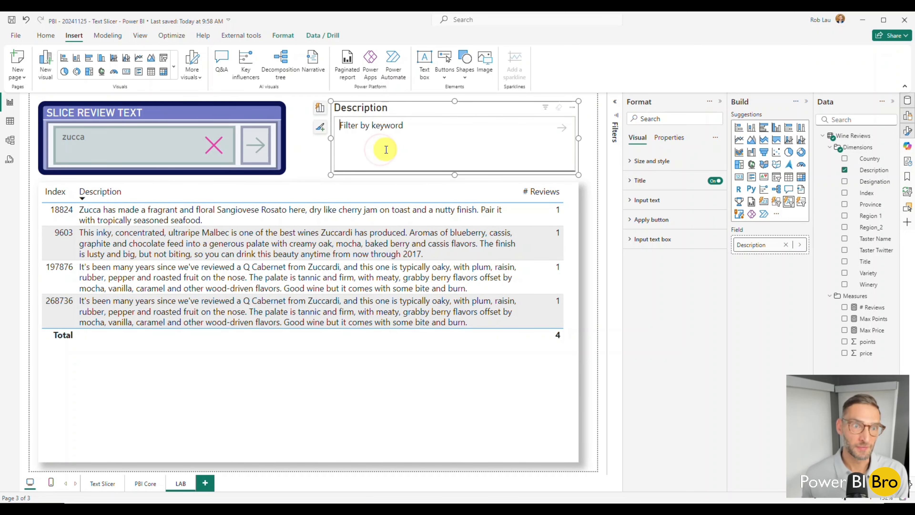
pyautogui.click(214, 144)
# Filter the review table by "drinking" using the plain Description slicer, clear the keyword and deselect the slicer.
pyautogui.click(421, 137)
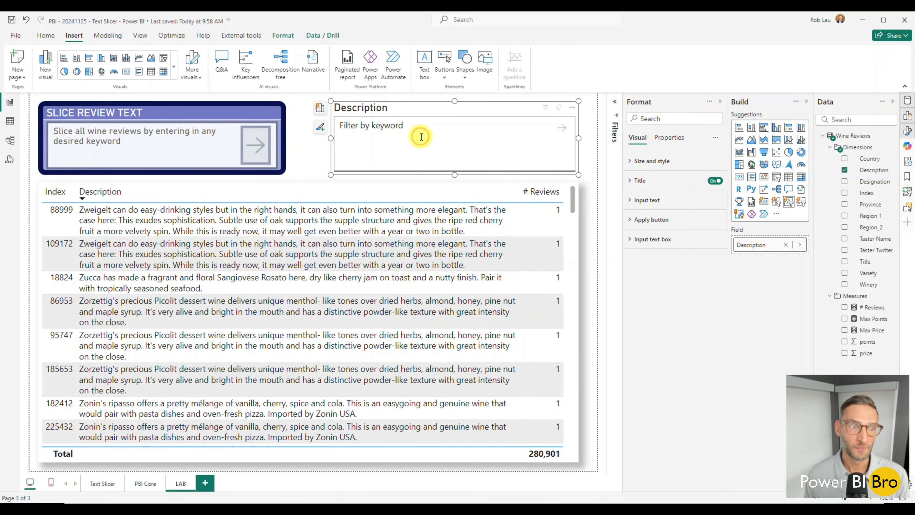
pyautogui.write('dr')
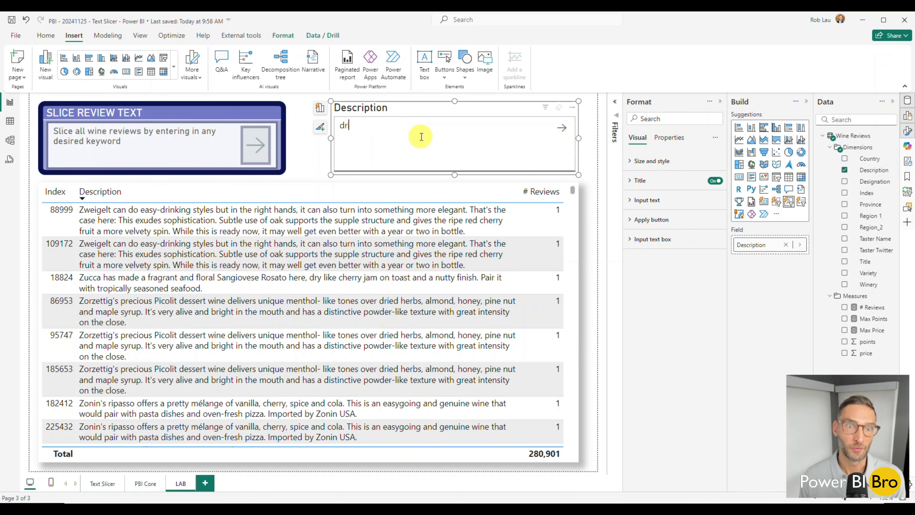
pyautogui.write('inking')
pyautogui.press('Return')
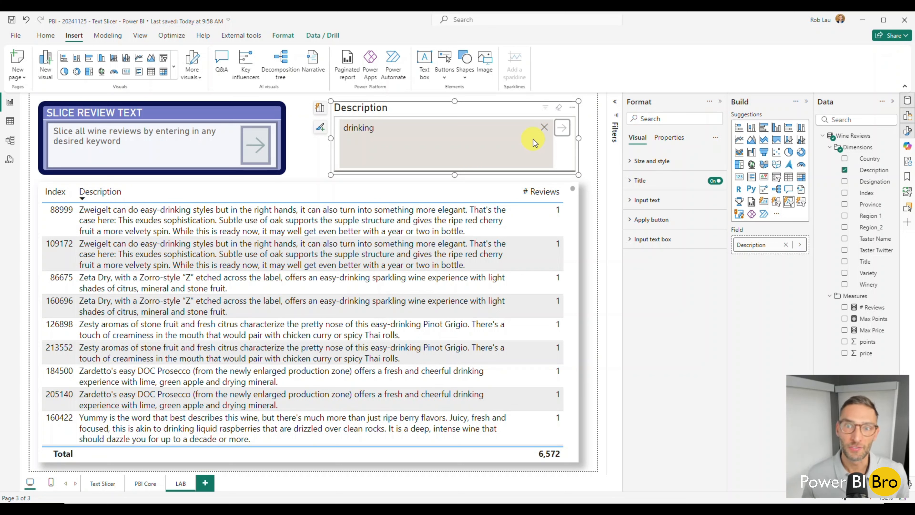
pyautogui.click(544, 128)
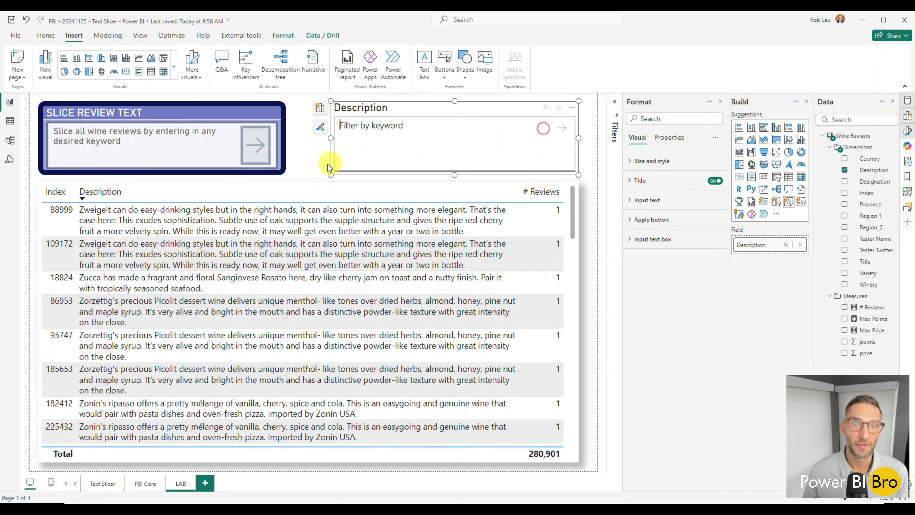
pyautogui.click(310, 168)
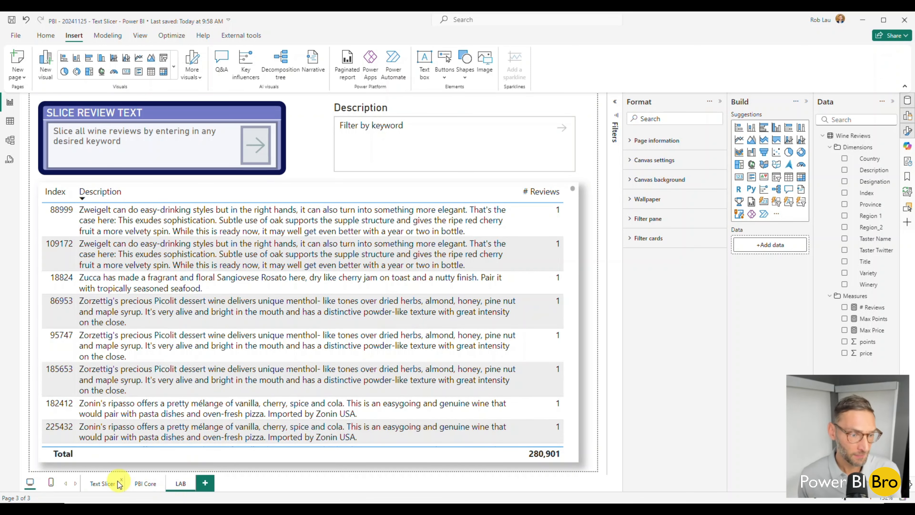
# Go to the Text Slicer page and slice the wine reviews by the keyword "seafood".
pyautogui.click(108, 483)
pyautogui.click(481, 125)
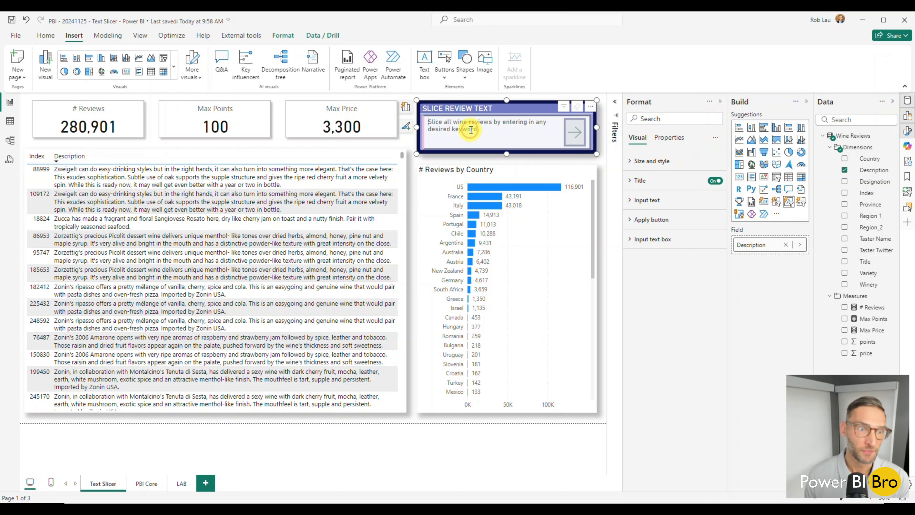
pyautogui.click(471, 129)
pyautogui.write('seafood')
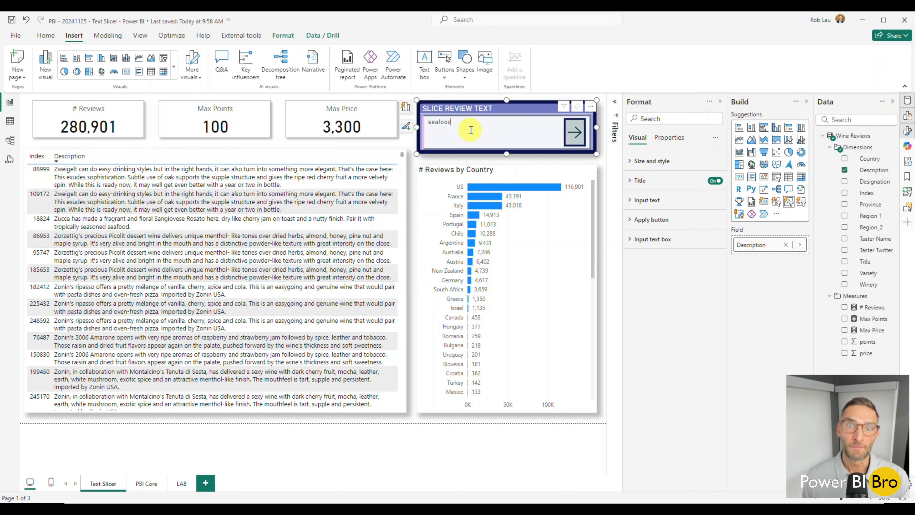
pyautogui.press('Return')
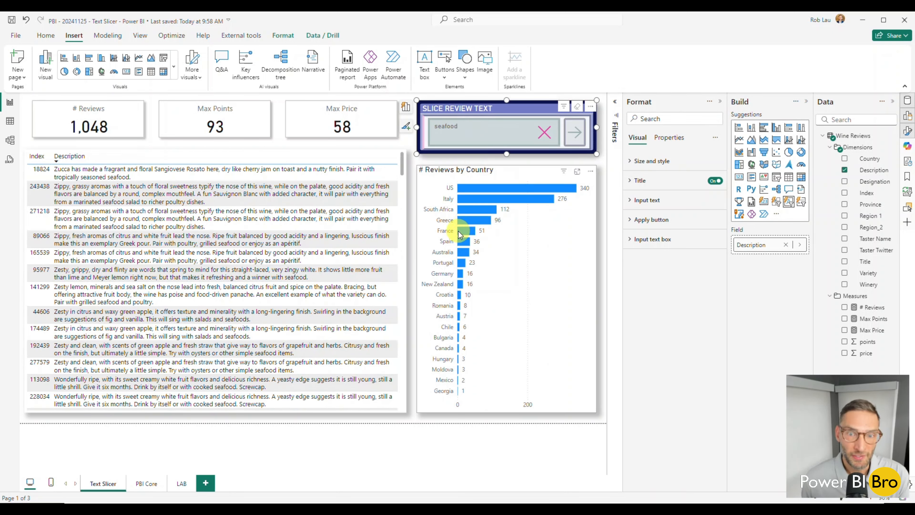
# Cross-filter the seafood reviews by Greece alone and by Greece combined with Spain in the # Reviews by Country chart.
pyautogui.click(446, 221)
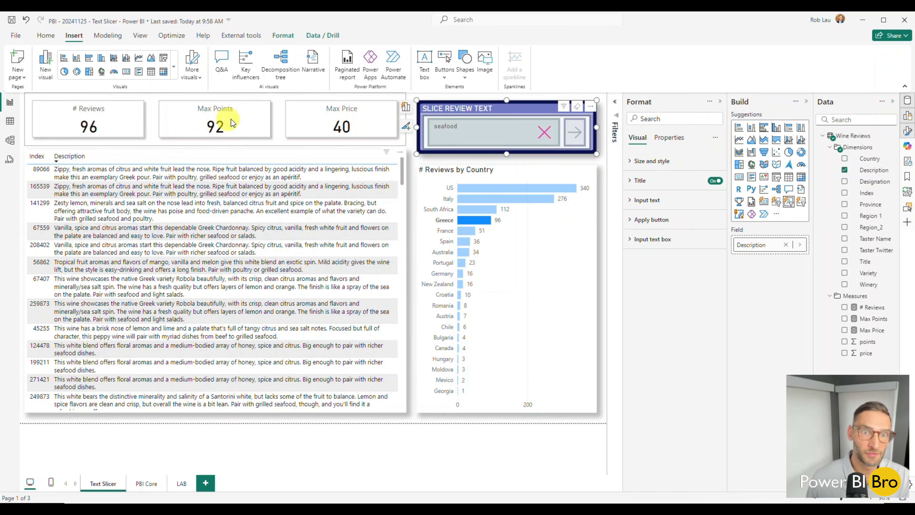
pyautogui.keyDown('ctrl'); pyautogui.click(450, 244); pyautogui.keyUp('ctrl')
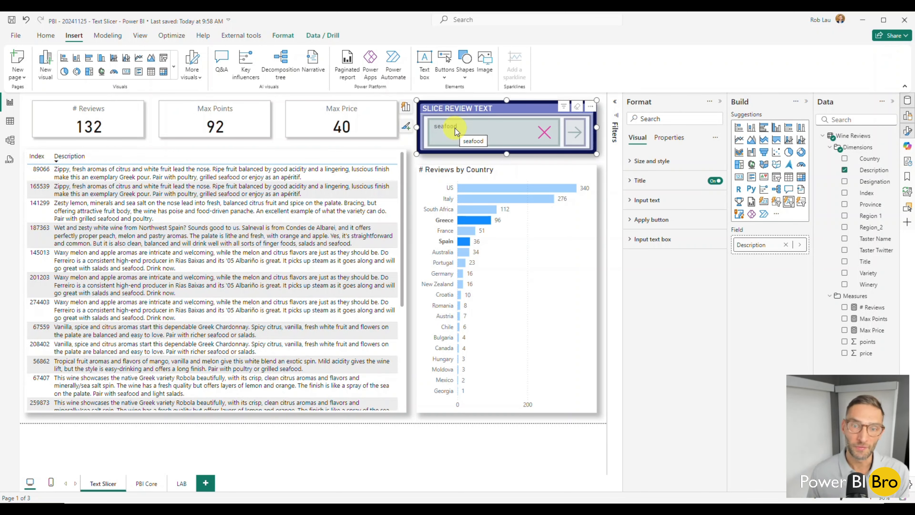
pyautogui.click(446, 223)
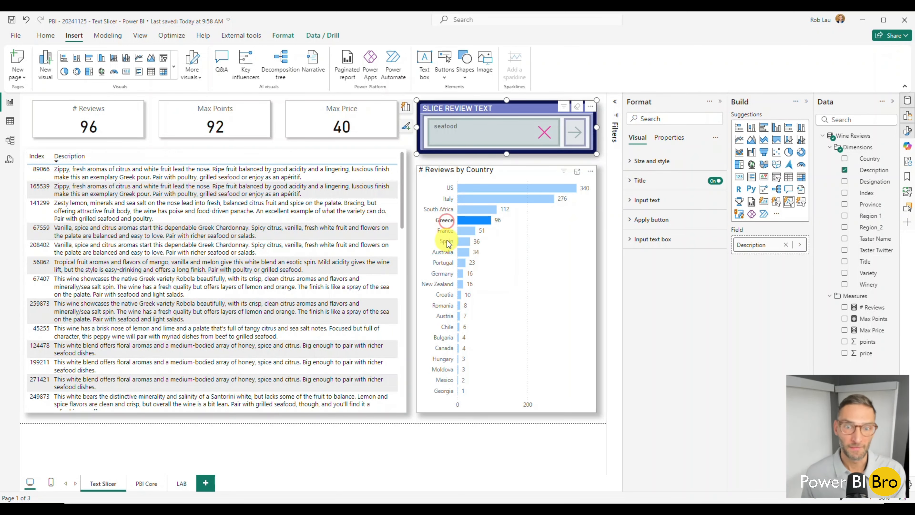
pyautogui.click(446, 220)
# Check the Text slicer visual preview feature setting shown on the PBI Core page, and return to the LAB page.
pyautogui.click(181, 483)
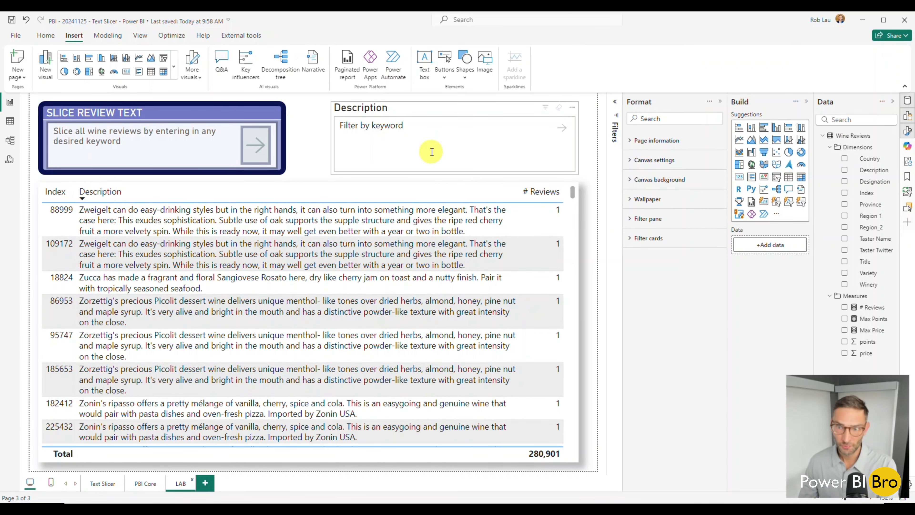
pyautogui.click(305, 139)
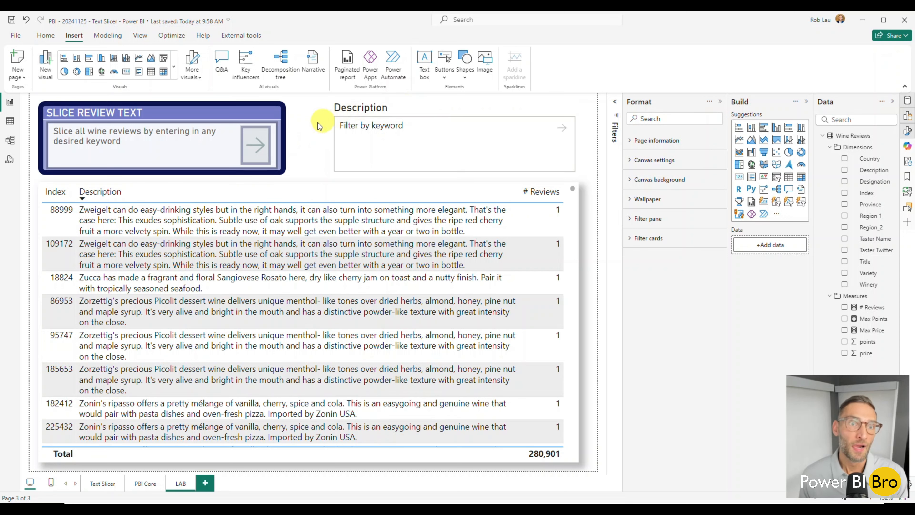
pyautogui.click(145, 484)
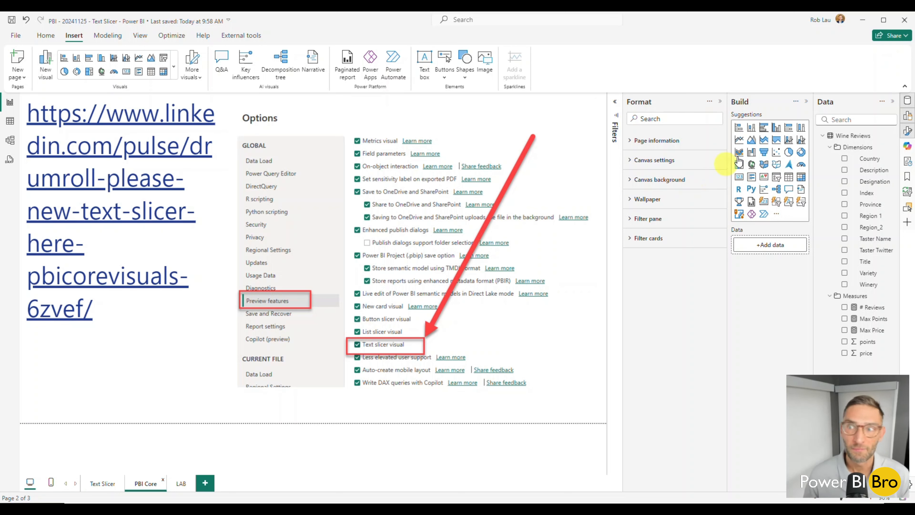
pyautogui.click(181, 484)
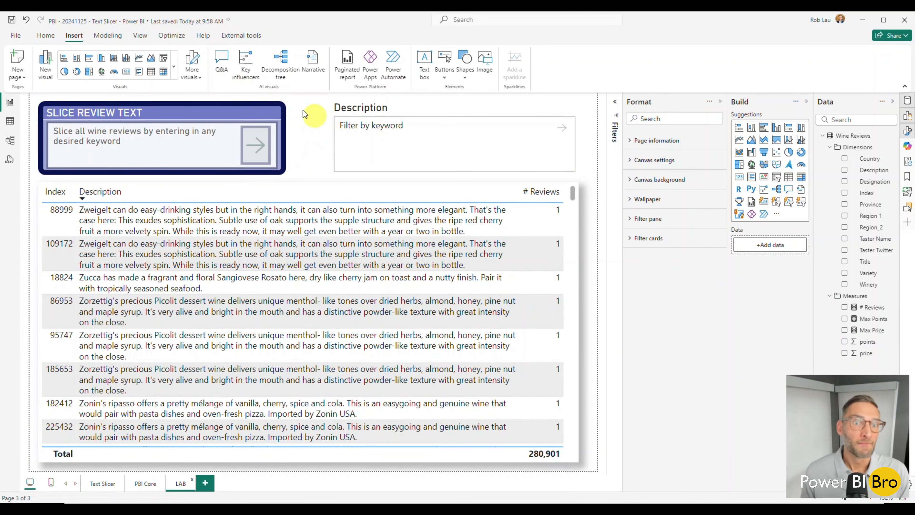
# Locate the Text slicer among the slicer visuals in the visual gallery, and close the gallery.
pyautogui.click(173, 66)
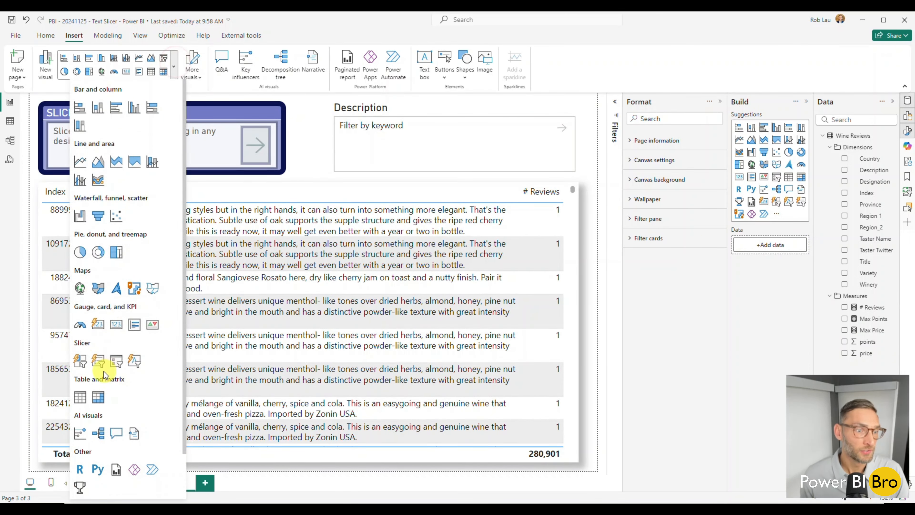
pyautogui.click(139, 366)
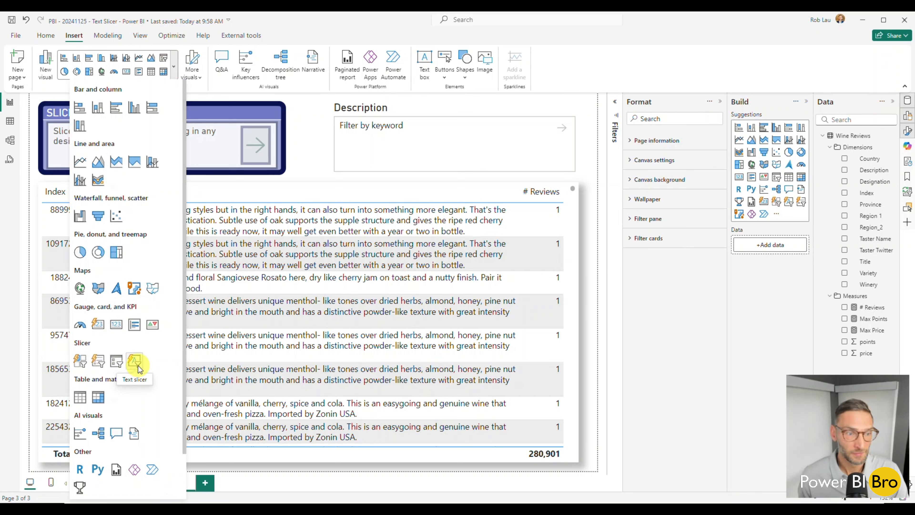
pyautogui.click(317, 151)
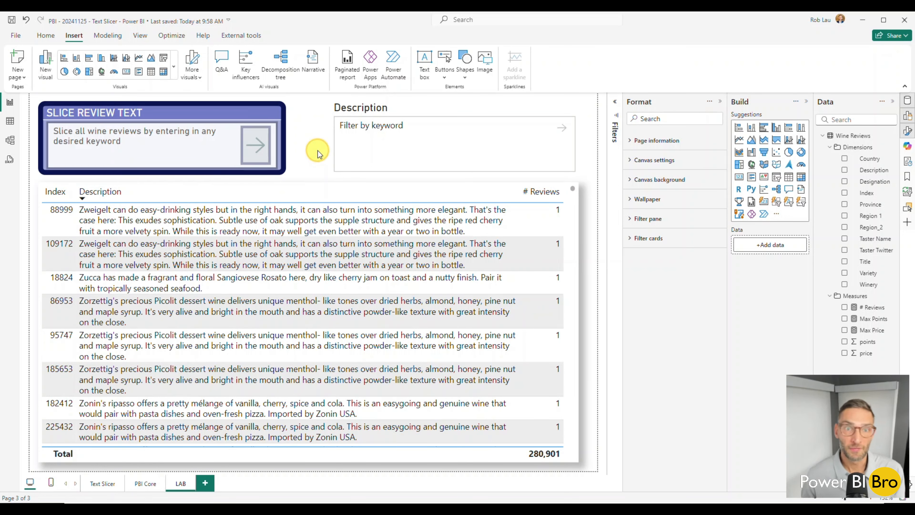
# Delete the plain Description slicer with the "Filter by keyword" placeholder from the LAB page.
pyautogui.click(331, 144)
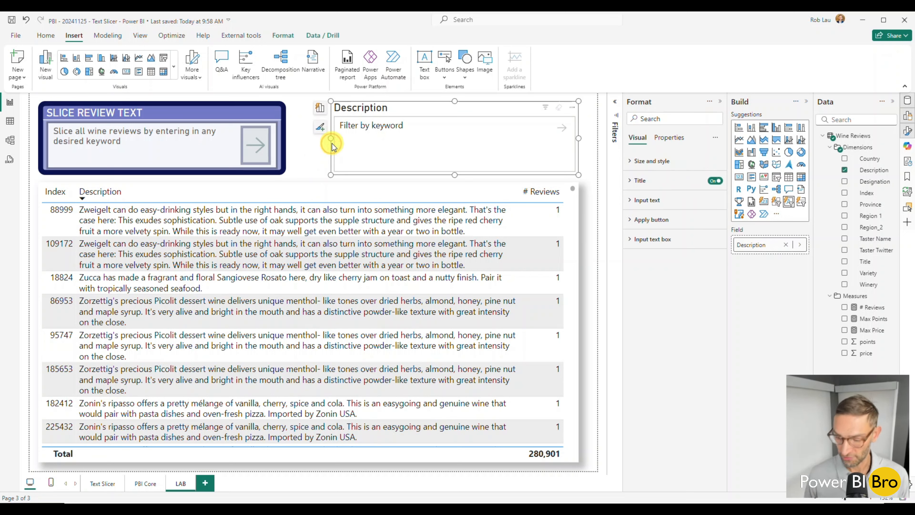
pyautogui.press('Delete')
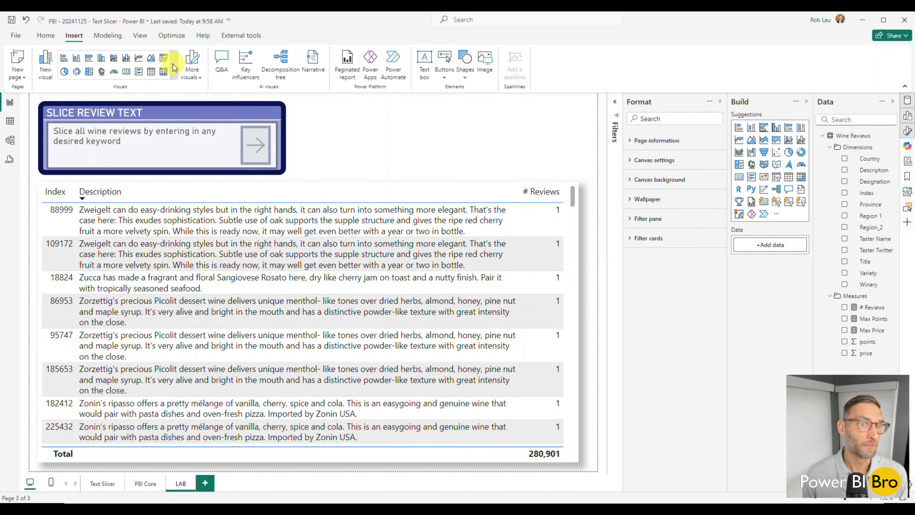
# Add a text slicer about 433 wide and 117 high beside the SLICE REVIEW TEXT slicer, and assign the Description field to it.
pyautogui.click(174, 67)
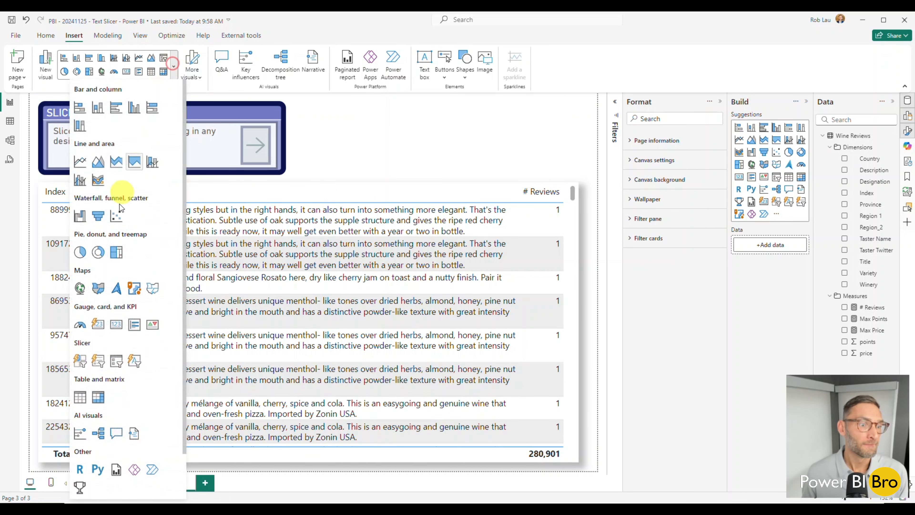
pyautogui.click(135, 362)
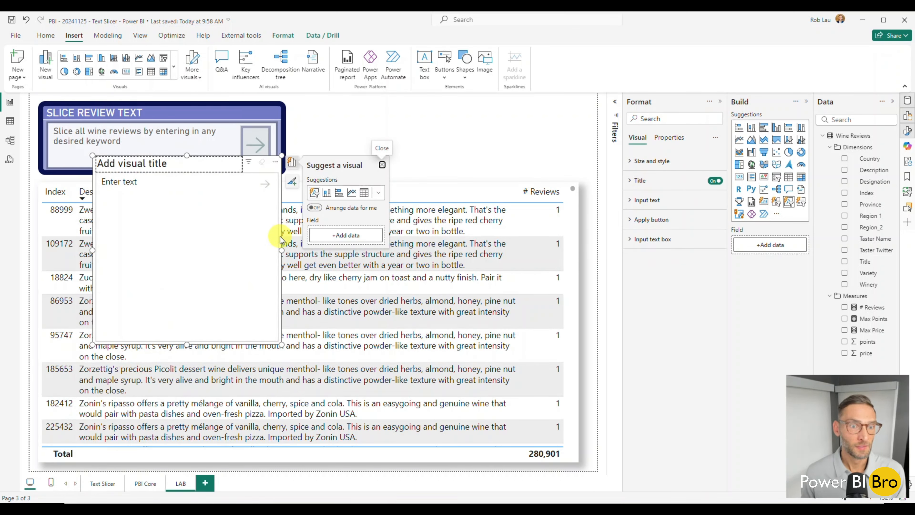
pyautogui.moveTo(281, 238); pyautogui.dragTo(577, 180)
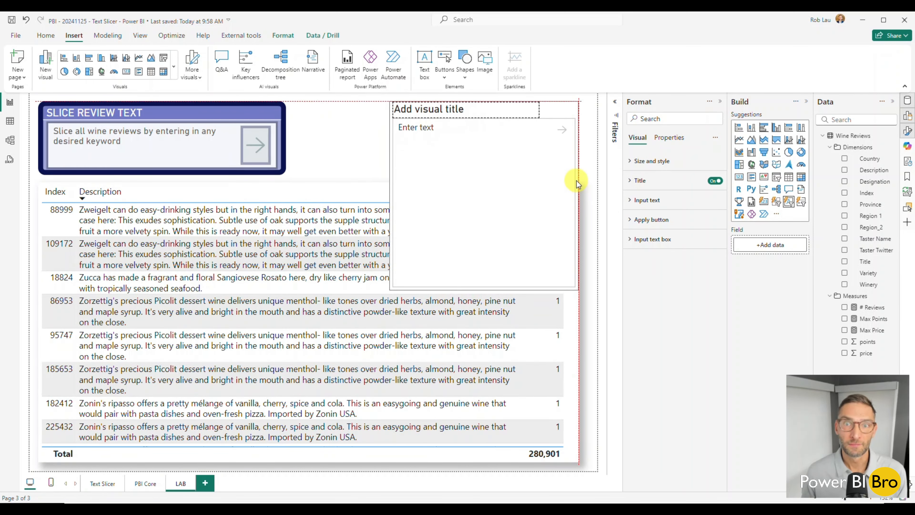
pyautogui.moveTo(482, 289); pyautogui.dragTo(486, 176)
pyautogui.moveTo(364, 132); pyautogui.dragTo(307, 133)
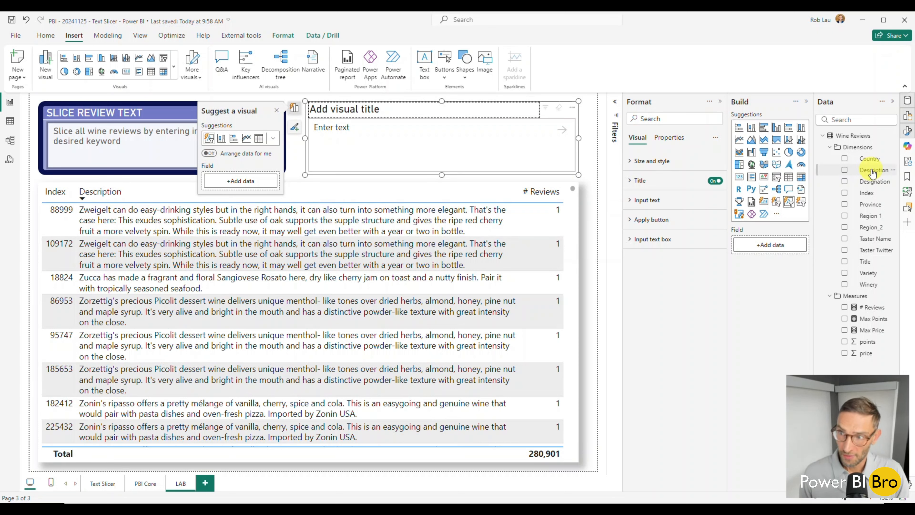
pyautogui.moveTo(872, 171); pyautogui.dragTo(240, 183)
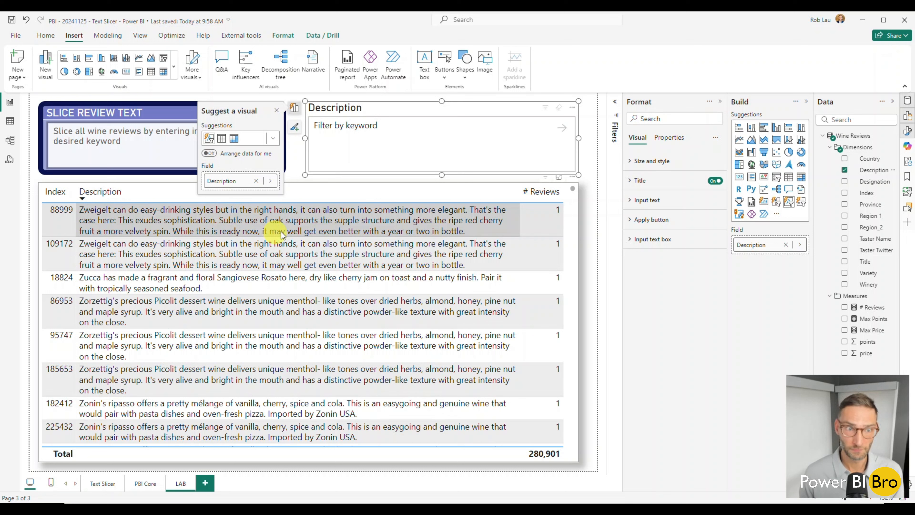
# Filter the wine reviews by the keyword "toast" in the new Description slicer, and clear the filter again.
pyautogui.click(380, 140)
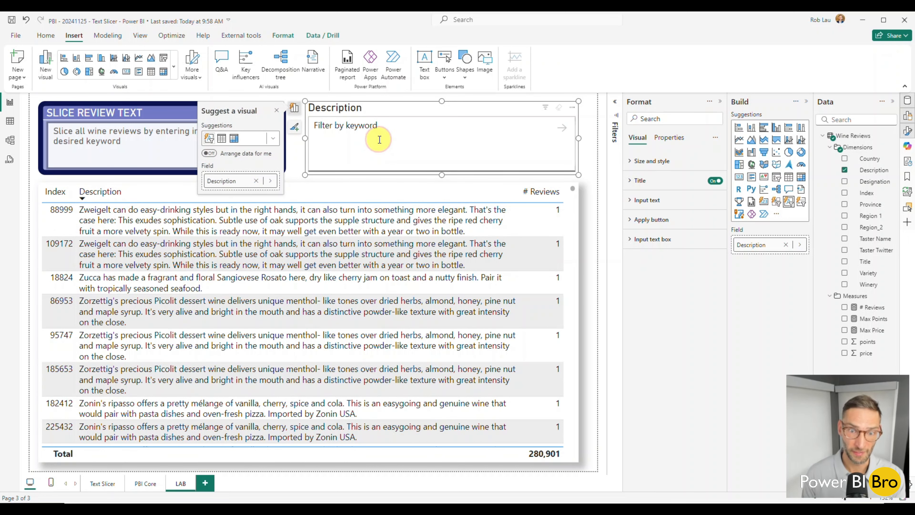
pyautogui.write('toast')
pyautogui.press('Return')
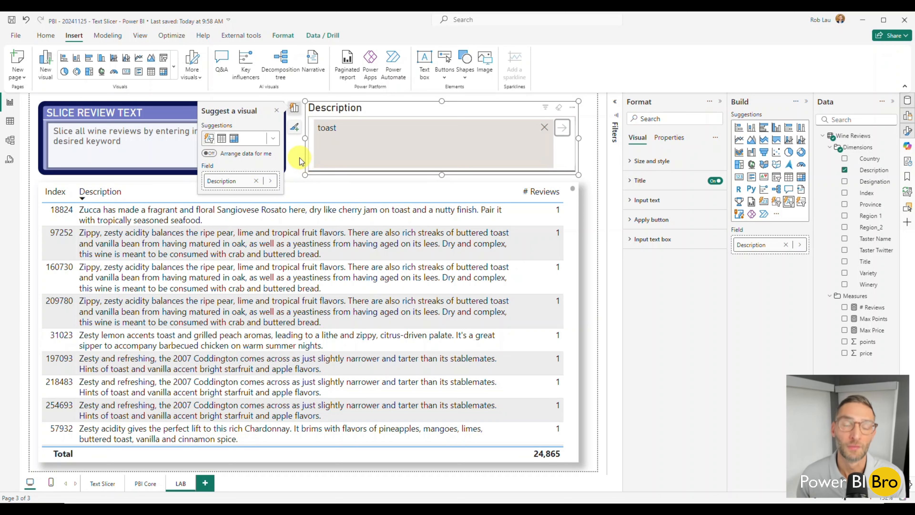
pyautogui.click(544, 131)
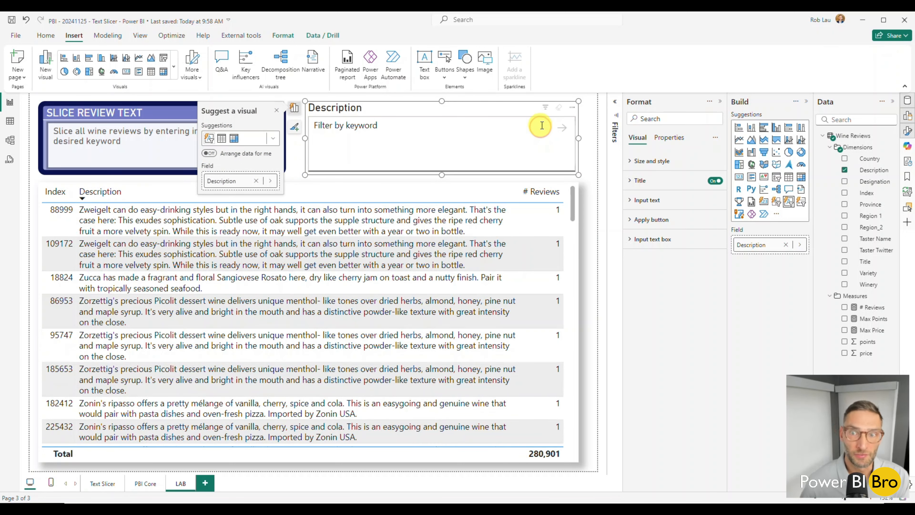
pyautogui.click(590, 150)
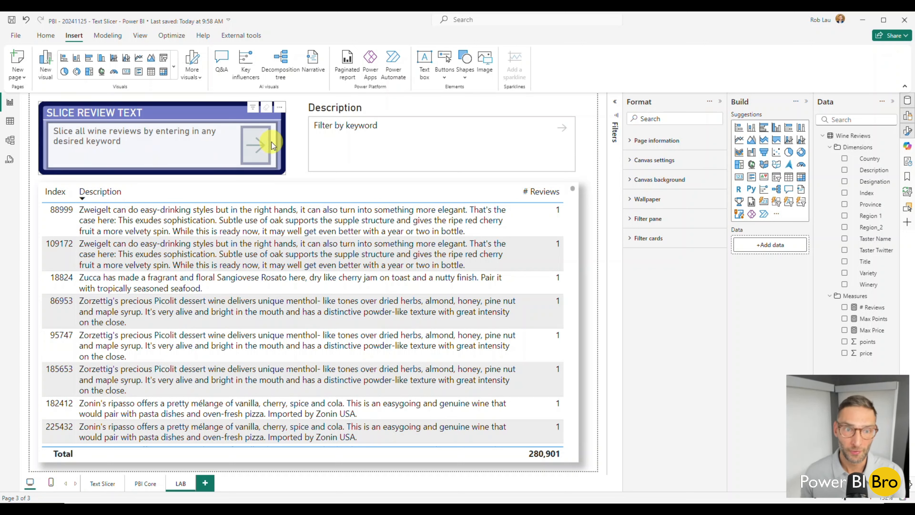
# Examine the size and style settings of the SLICE REVIEW TEXT slicer and of the new Description slicer.
pyautogui.click(285, 170)
pyautogui.click(654, 160)
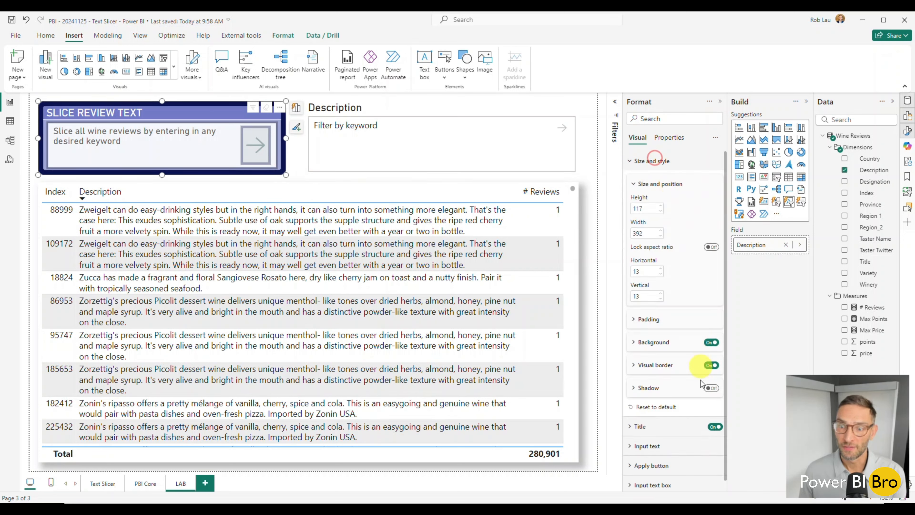
pyautogui.click(295, 160)
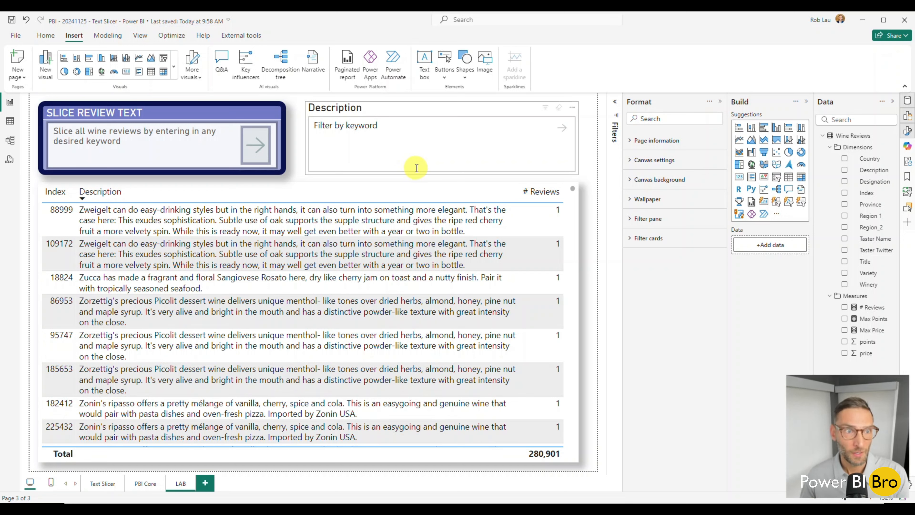
pyautogui.click(423, 104)
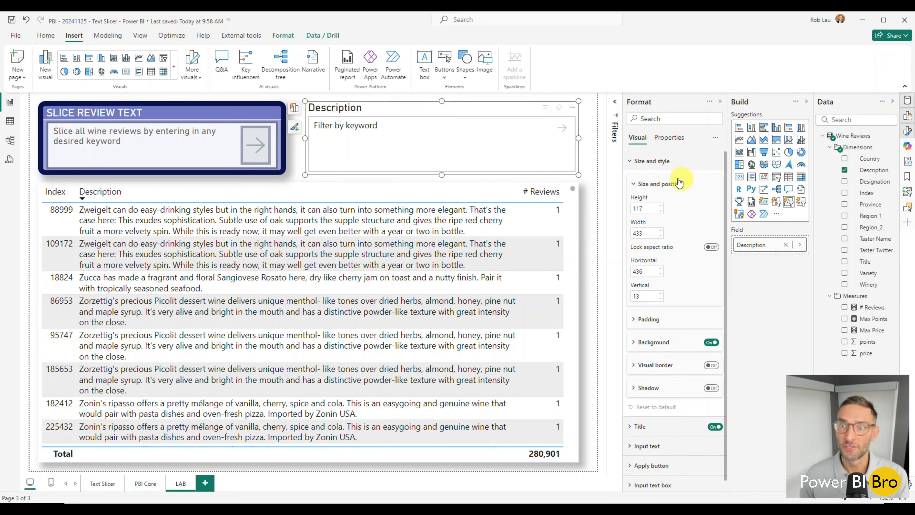
pyautogui.click(647, 161)
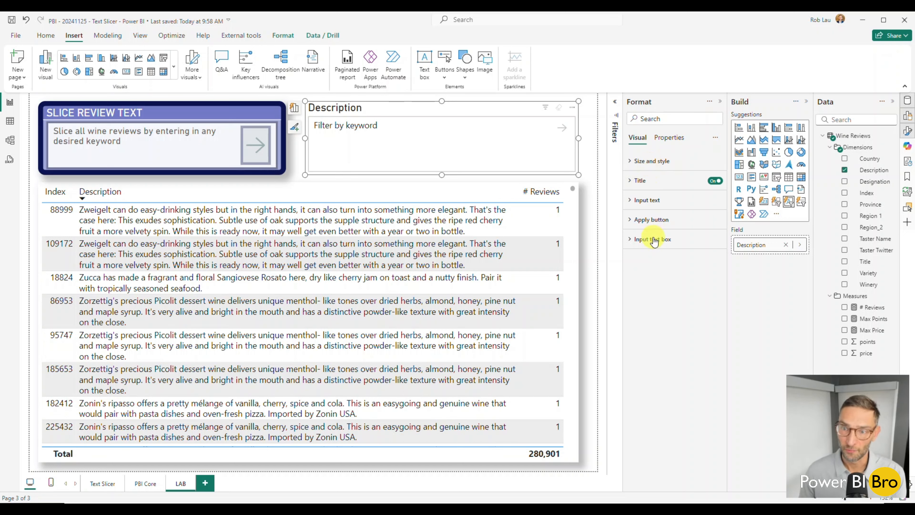
pyautogui.click(644, 165)
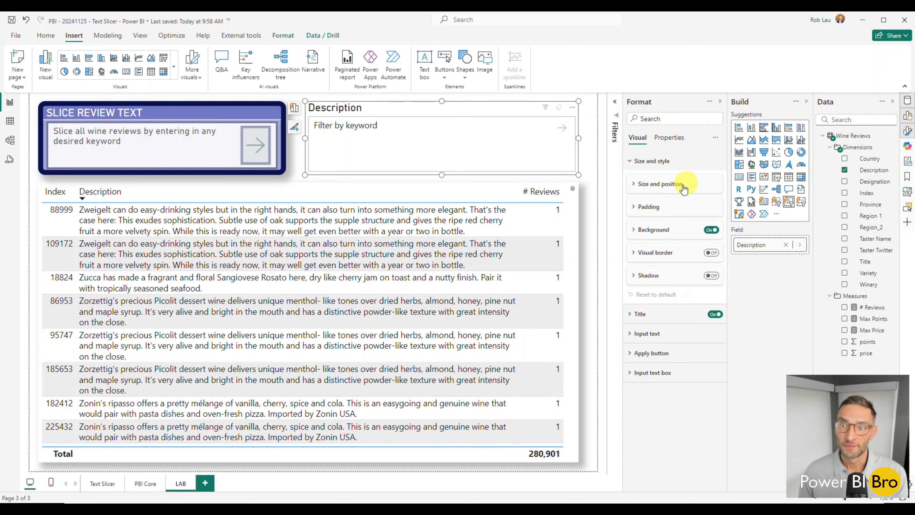
pyautogui.click(653, 184)
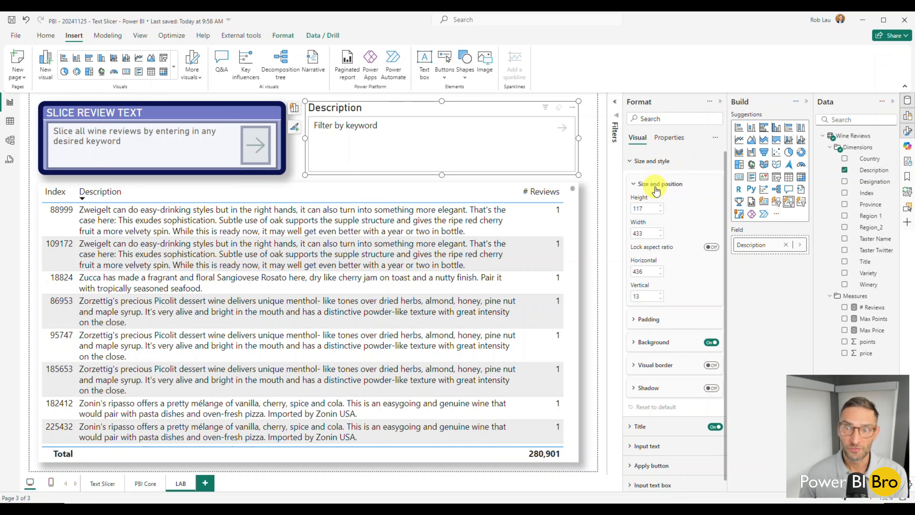
pyautogui.click(653, 184)
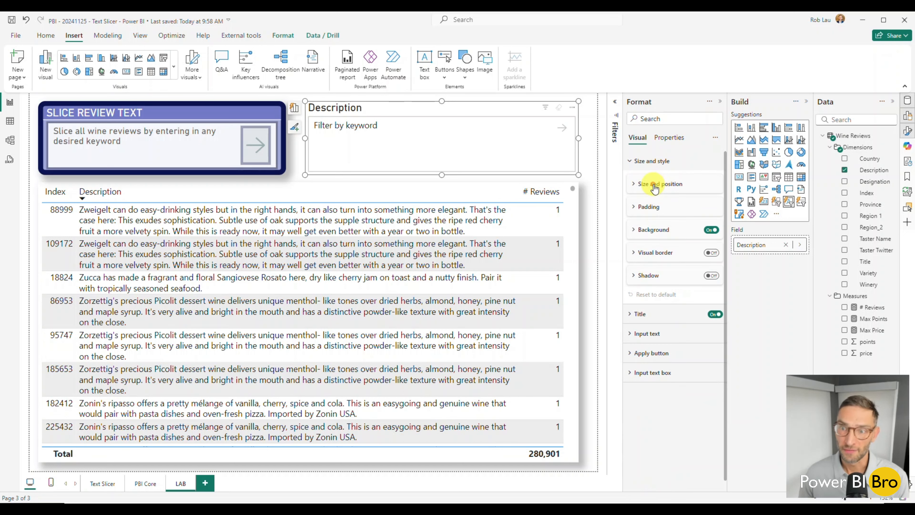
# Try a bottom padding of 0 px on the Description slicer, and restore it to 5 px.
pyautogui.click(649, 207)
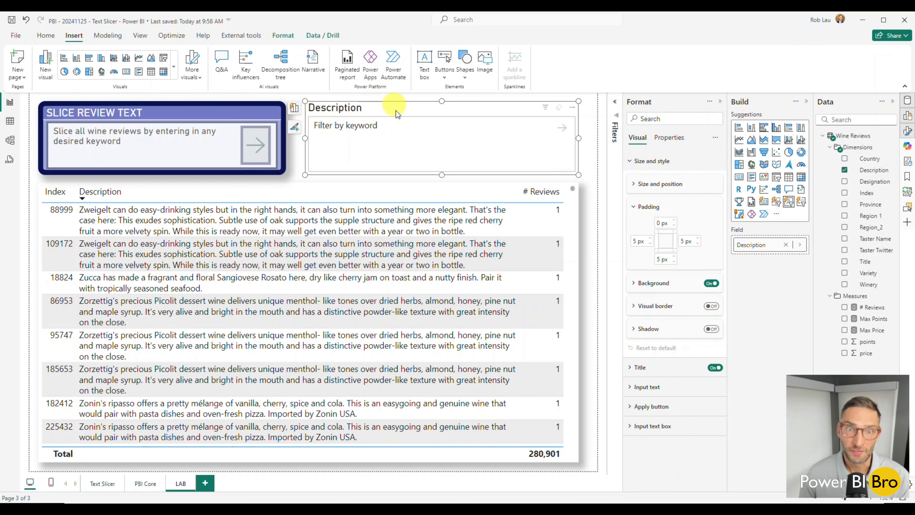
pyautogui.click(674, 262)
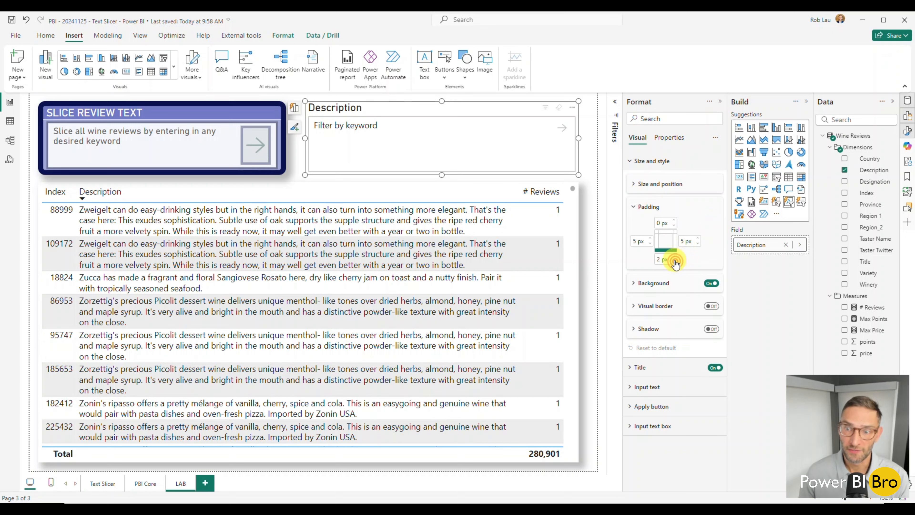
pyautogui.click(674, 262)
pyautogui.click(674, 261)
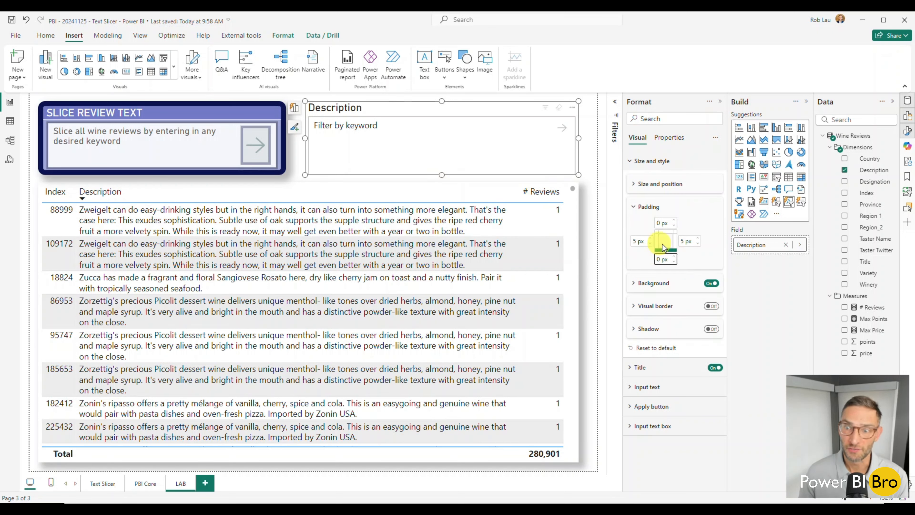
pyautogui.click(674, 256)
pyautogui.click(674, 257)
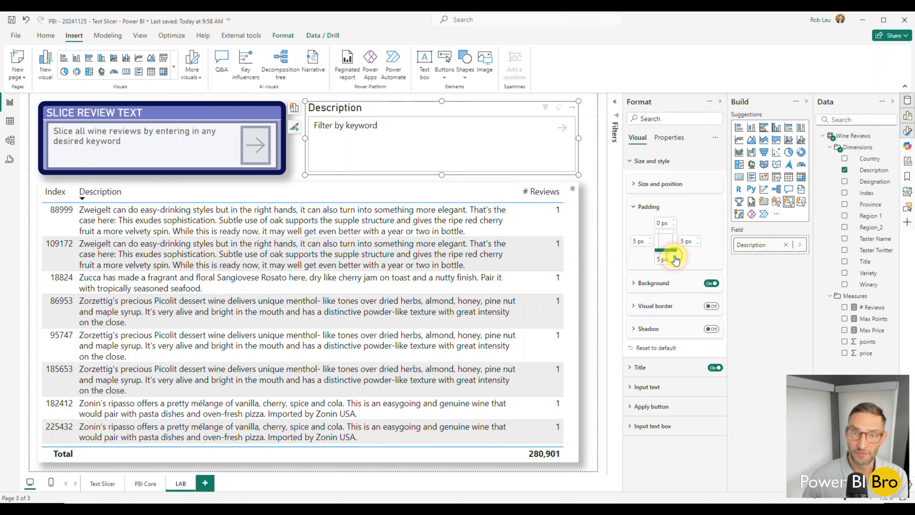
# Try bright blue, light purple and greyish purple theme colors as the Description slicer's background.
pyautogui.click(636, 283)
pyautogui.click(652, 304)
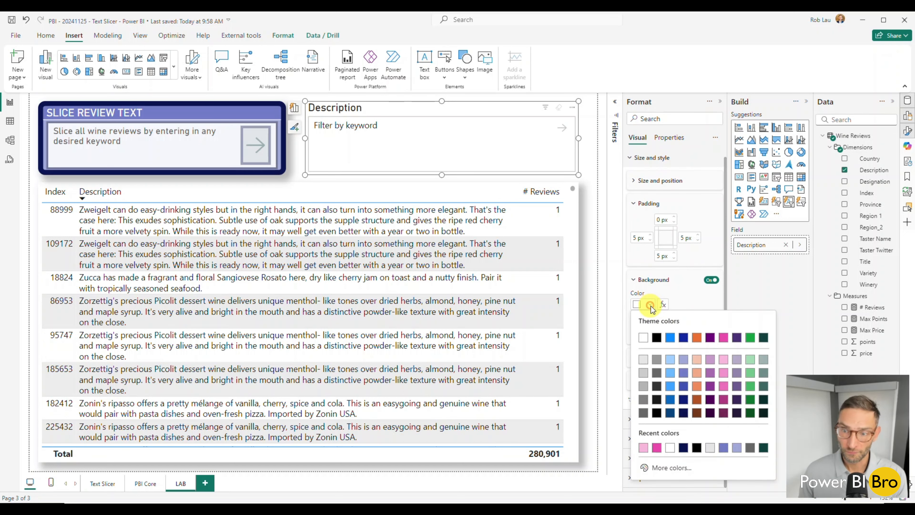
pyautogui.click(671, 340)
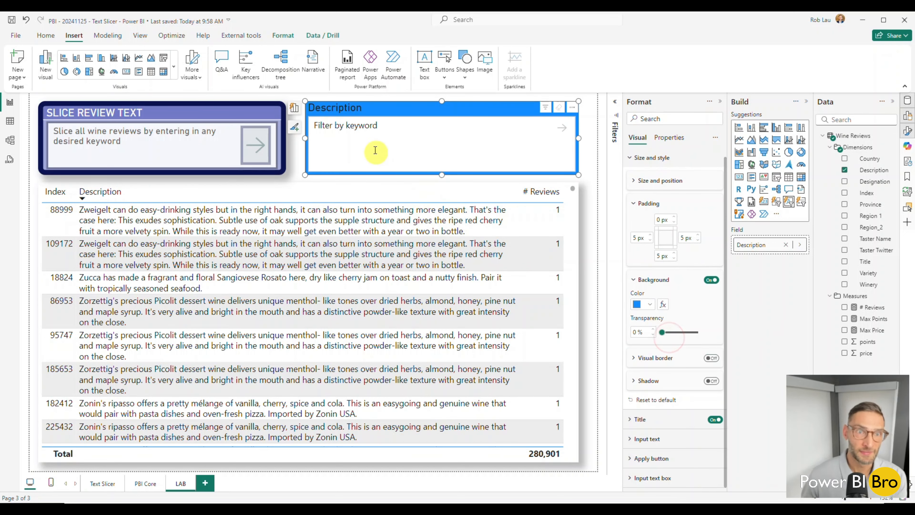
pyautogui.click(647, 305)
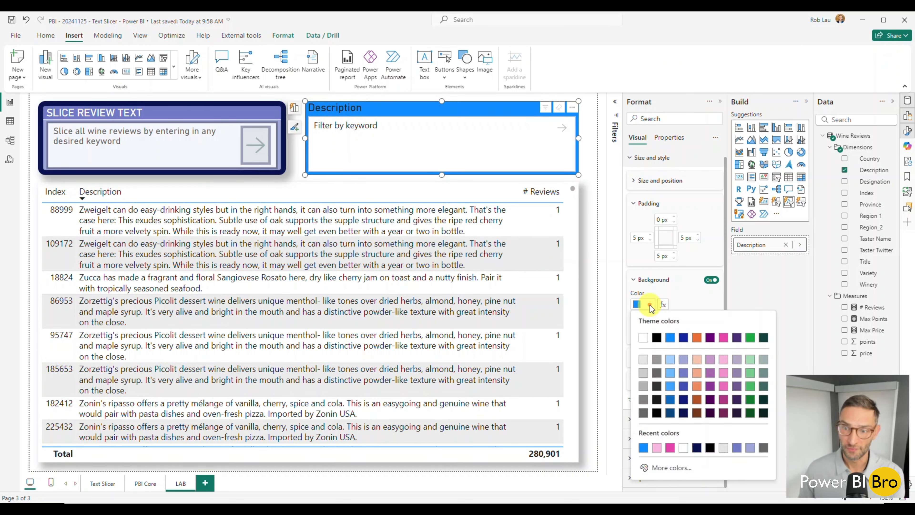
pyautogui.click(710, 360)
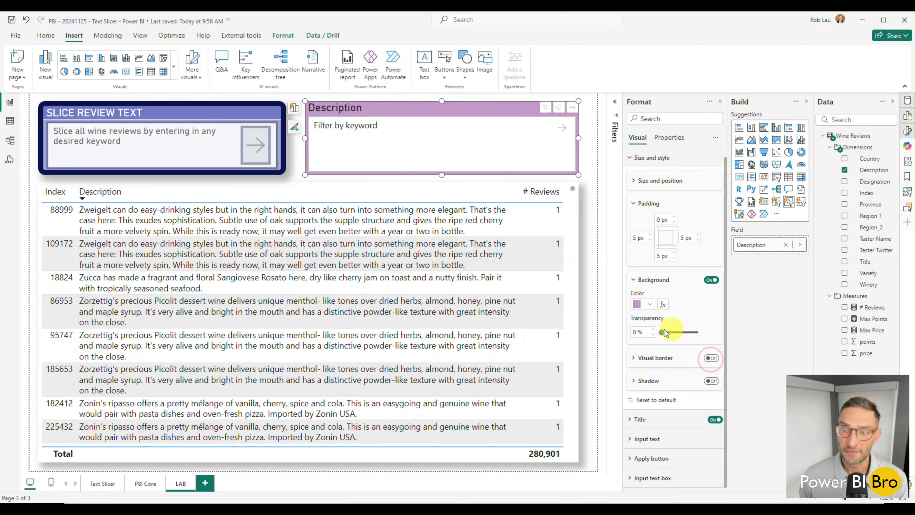
pyautogui.click(649, 304)
pyautogui.click(737, 359)
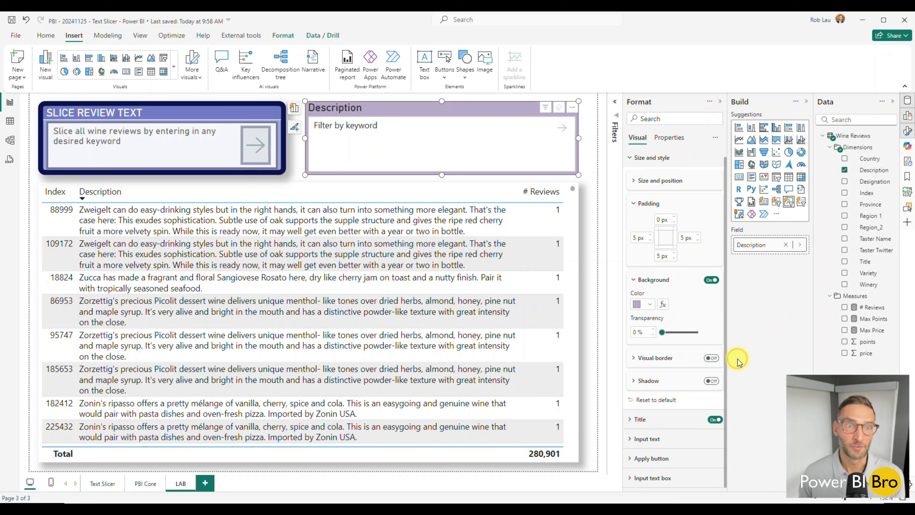
# Set the Description slicer's background to the lightest tint of the dark blue theme color, keeping 0% transparency.
pyautogui.click(645, 305)
pyautogui.click(684, 361)
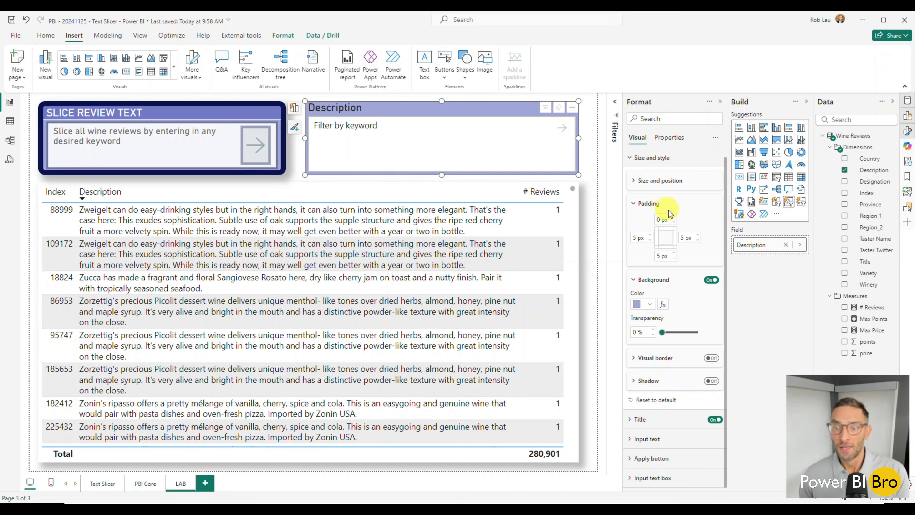
pyautogui.moveTo(663, 332); pyautogui.dragTo(642, 333)
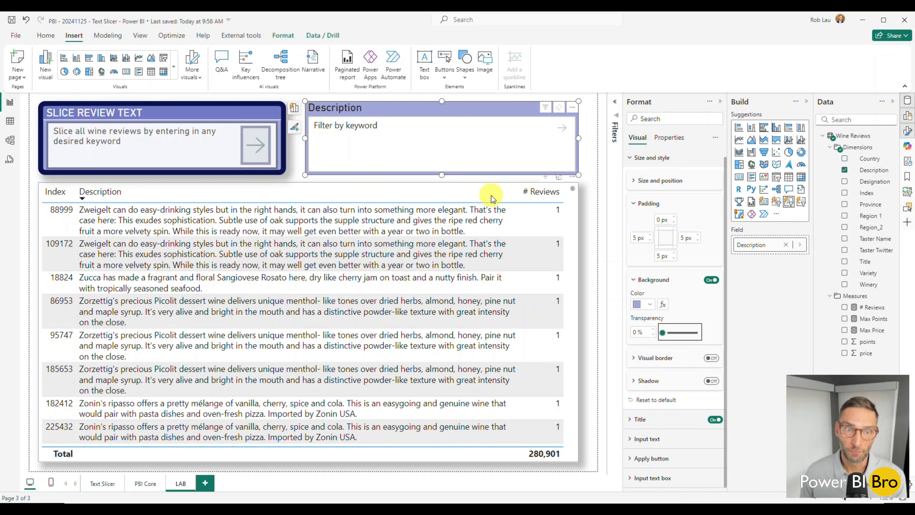
# Turn on the Description slicer's visual border and color it with the darkest navy shade of the dark blue theme color.
pyautogui.click(634, 359)
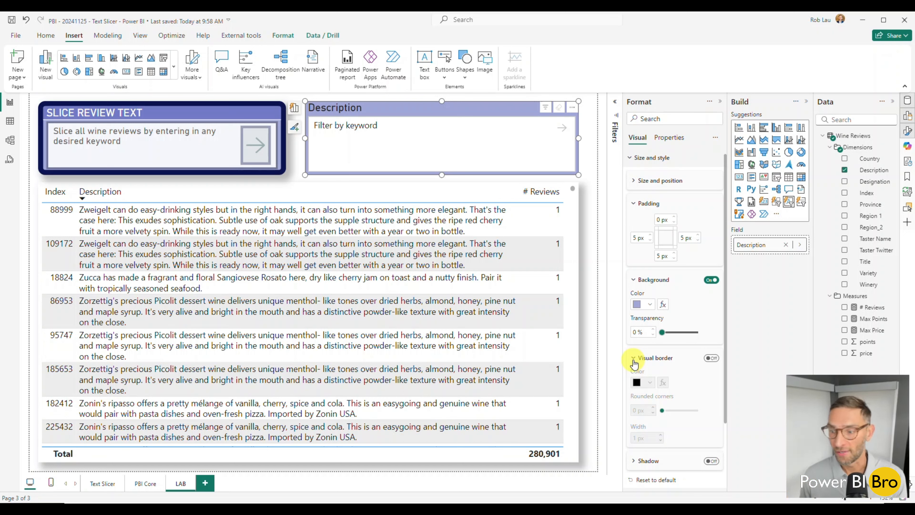
pyautogui.click(710, 358)
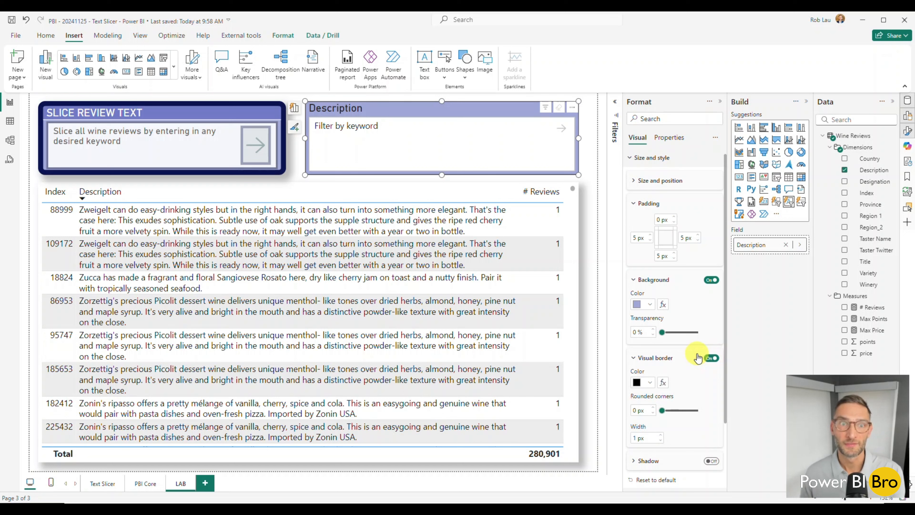
pyautogui.click(649, 382)
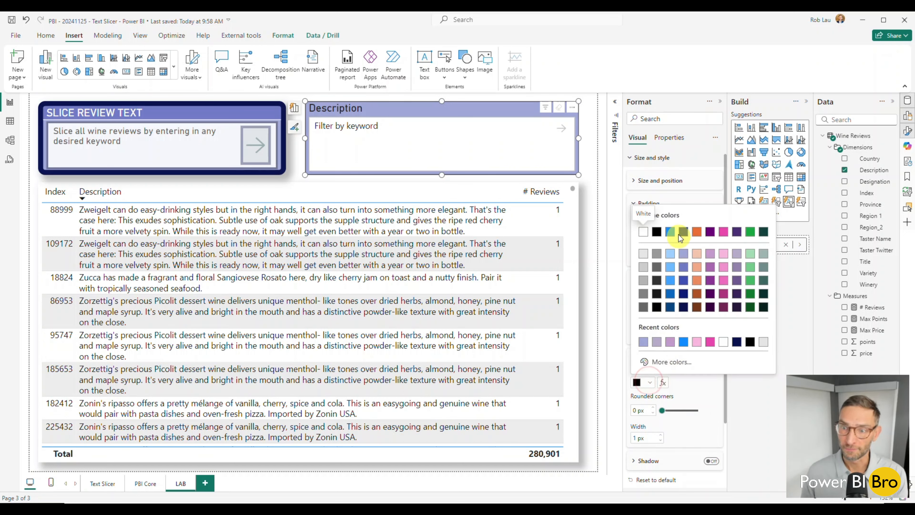
pyautogui.click(682, 307)
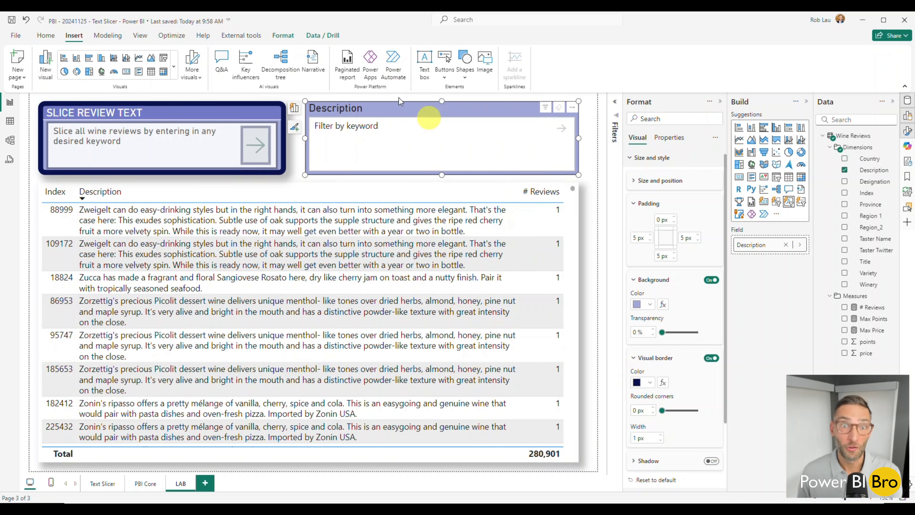
# Set the Description slicer's border width to 6 px and its rounded corners to 6 px.
pyautogui.click(661, 436)
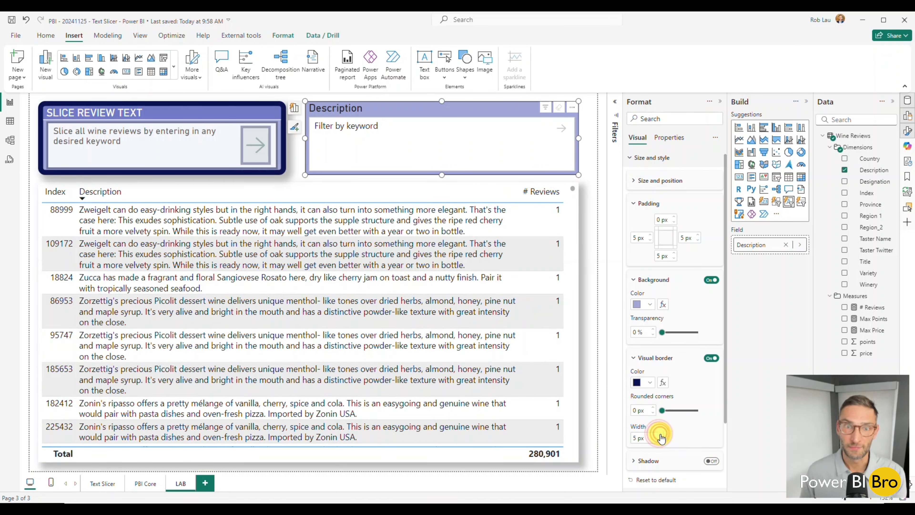
pyautogui.click(661, 435)
pyautogui.click(661, 435)
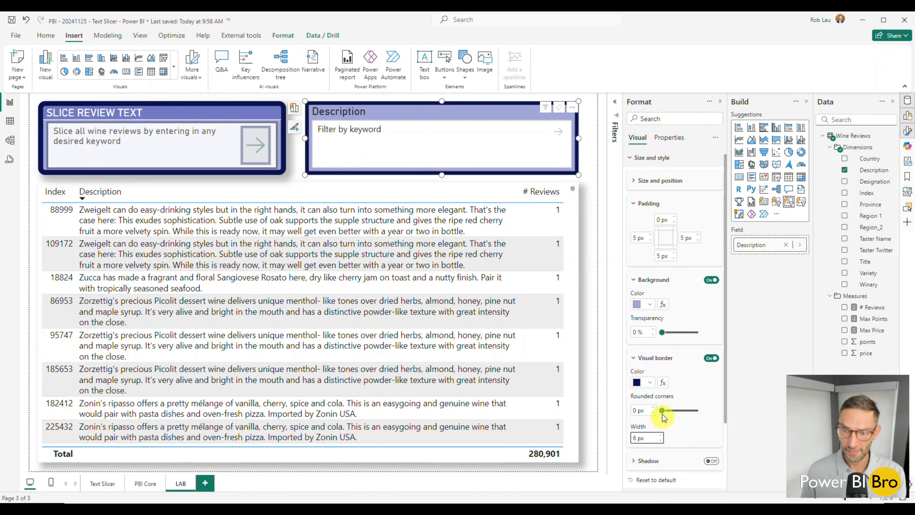
pyautogui.click(654, 410)
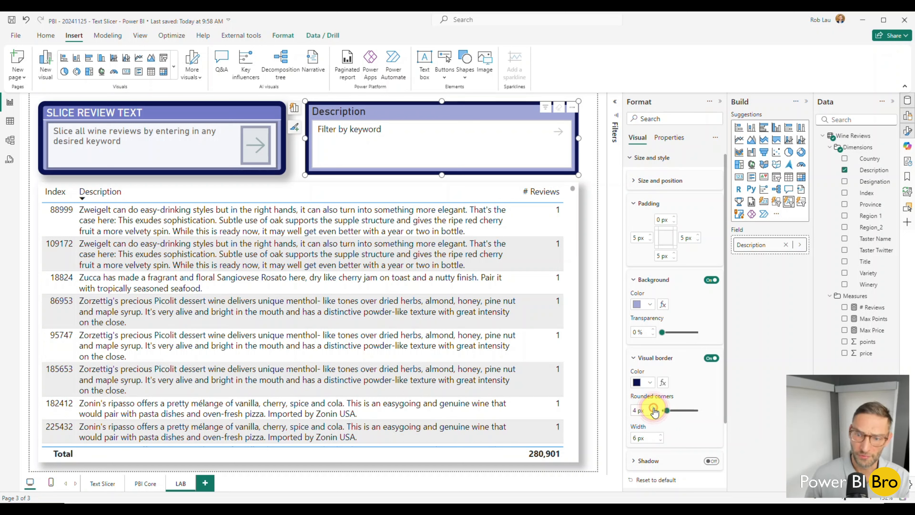
pyautogui.scroll(-2, 654, 408)
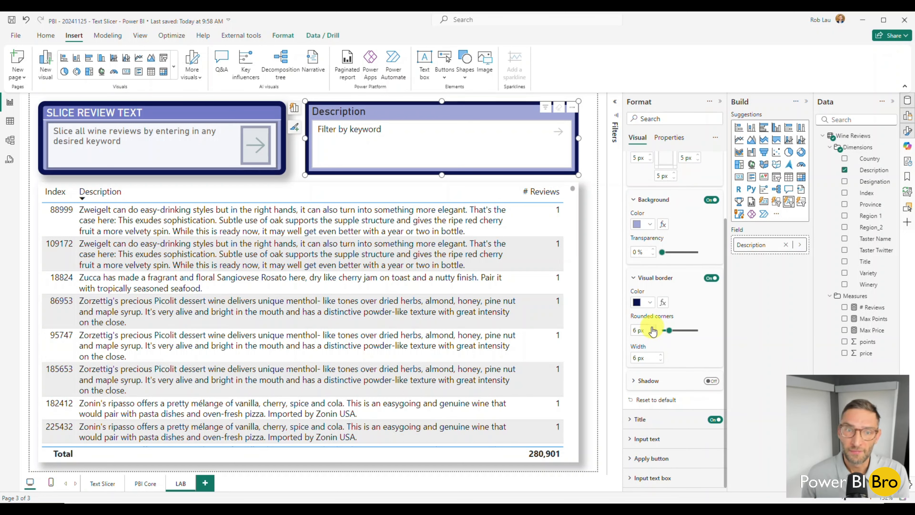
# Set the Description slicer's border width to 8 px and its rounded corners to 11 px, comparing with the SLICE REVIEW TEXT slicer.
pyautogui.click(286, 165)
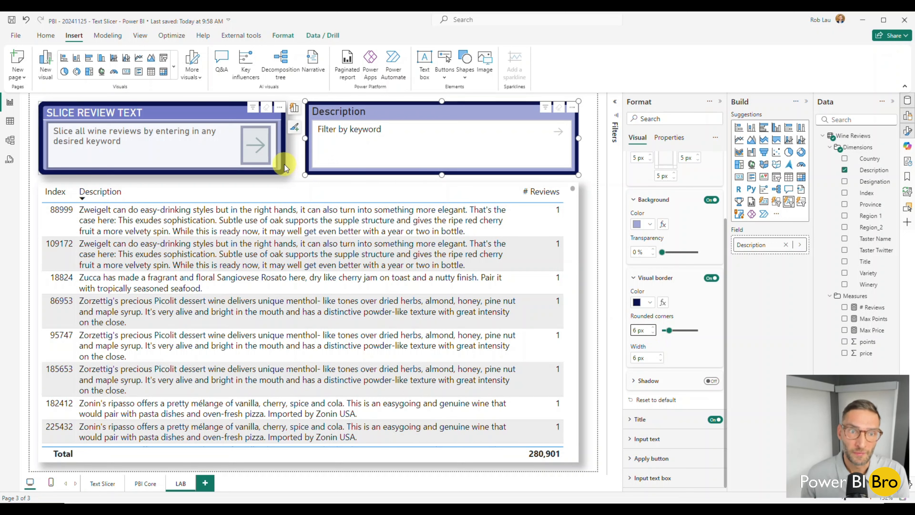
pyautogui.click(314, 172)
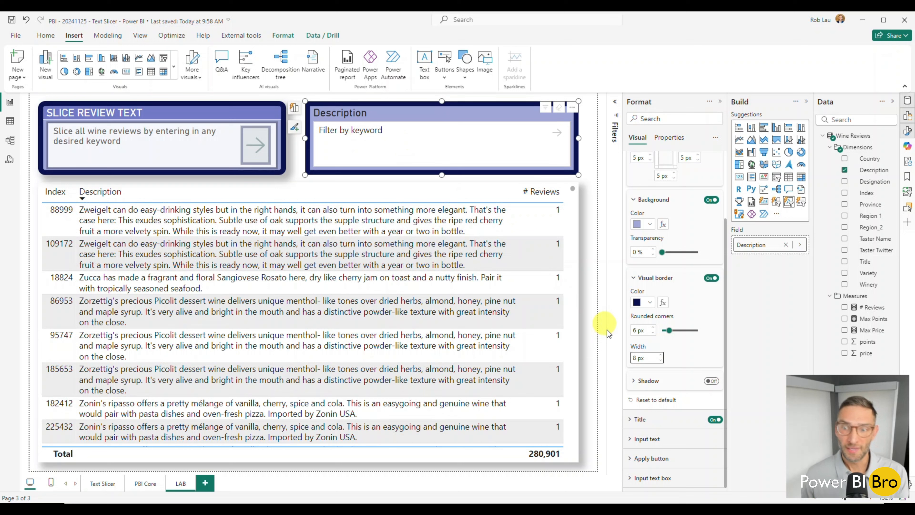
pyautogui.click(647, 329)
pyautogui.click(653, 328)
pyautogui.click(653, 327)
pyautogui.click(653, 327)
pyautogui.click(653, 327)
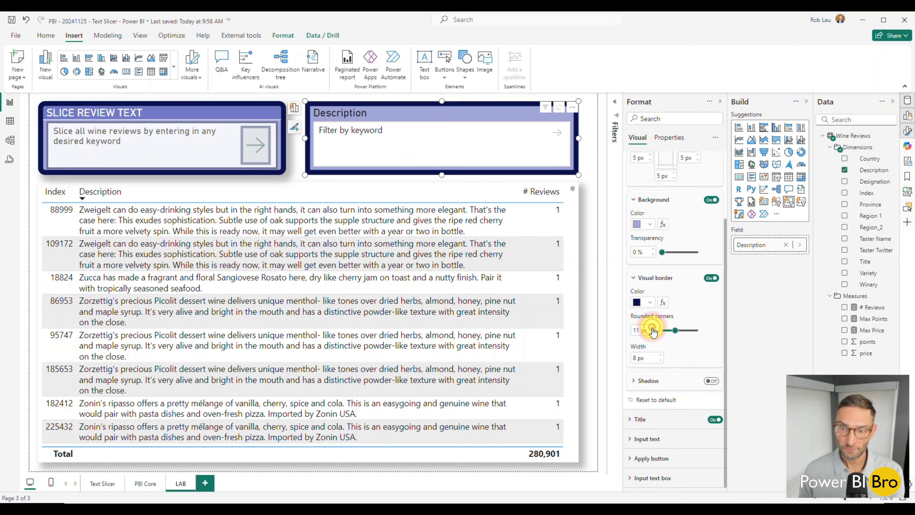
pyautogui.click(304, 181)
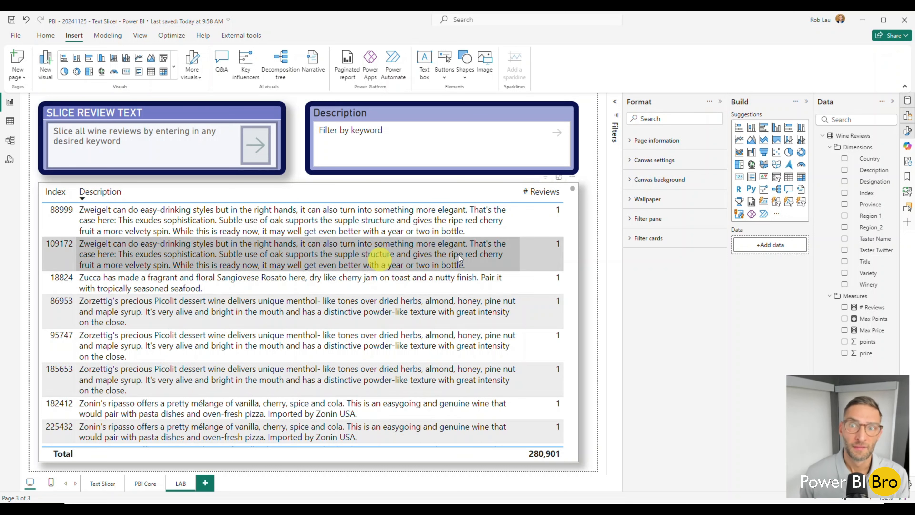
# Turn on the Description slicer's shadow, keeping the Outside offset and Bottom right position.
pyautogui.click(311, 104)
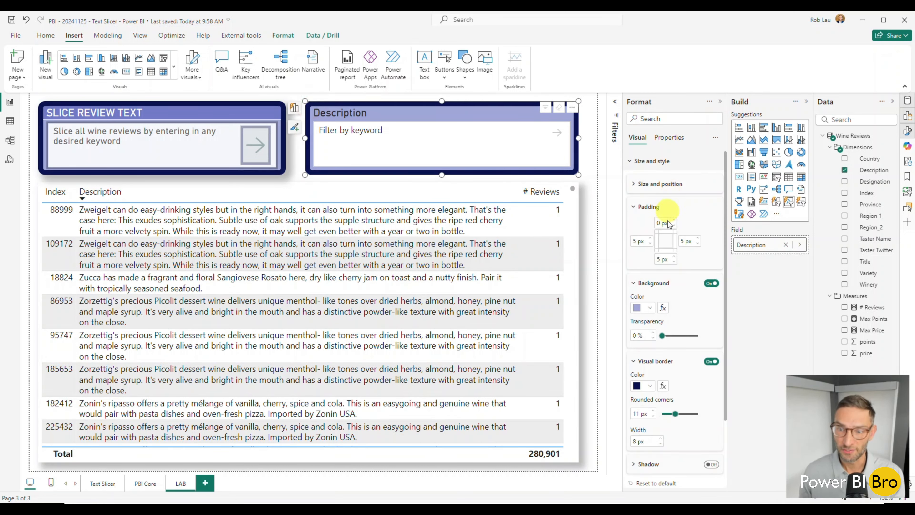
pyautogui.scroll(-3, 655, 291)
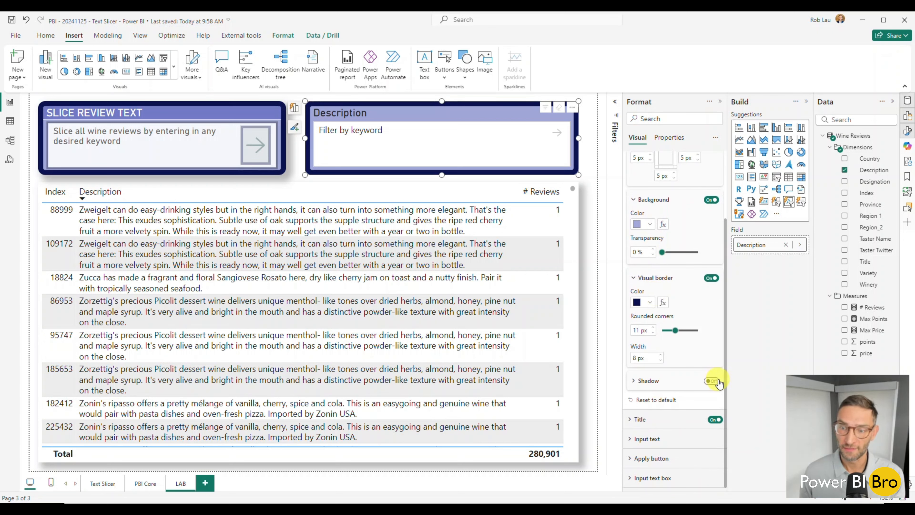
pyautogui.click(712, 381)
pyautogui.click(648, 382)
pyautogui.scroll(-2, 694, 348)
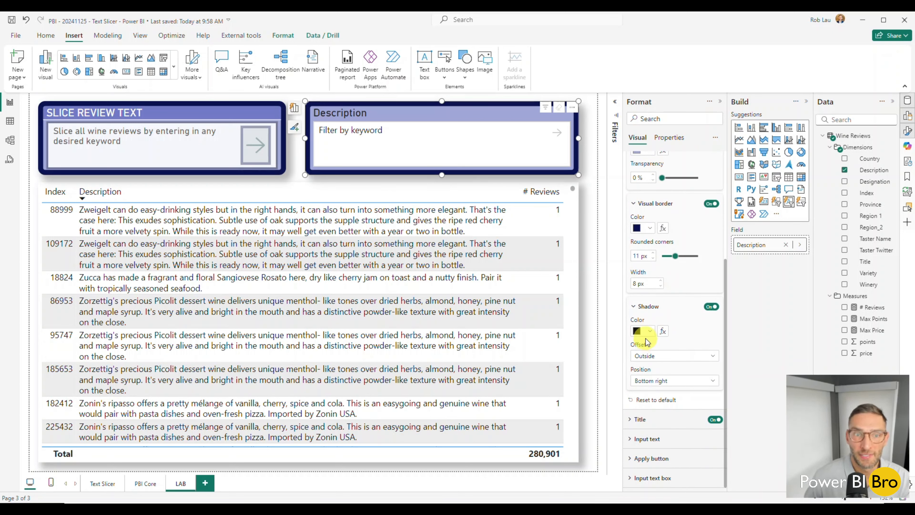
pyautogui.scroll(8, 657, 260)
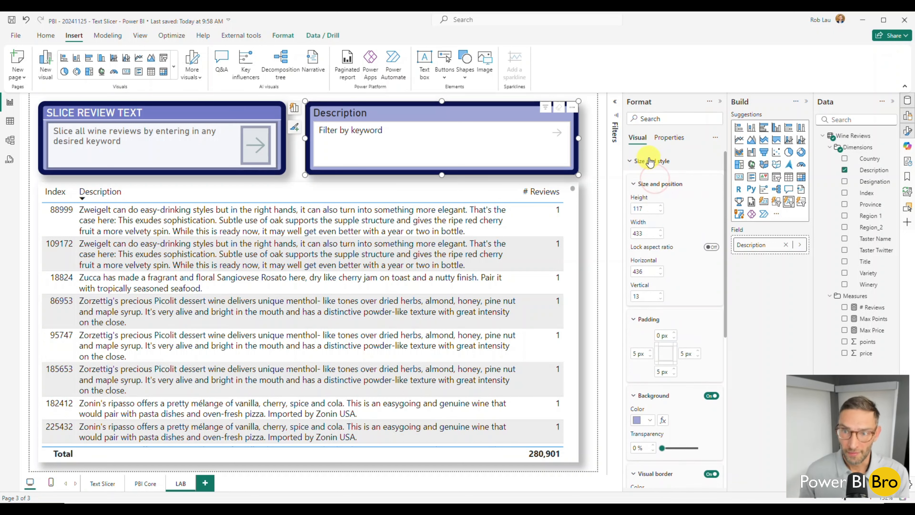
pyautogui.click(644, 159)
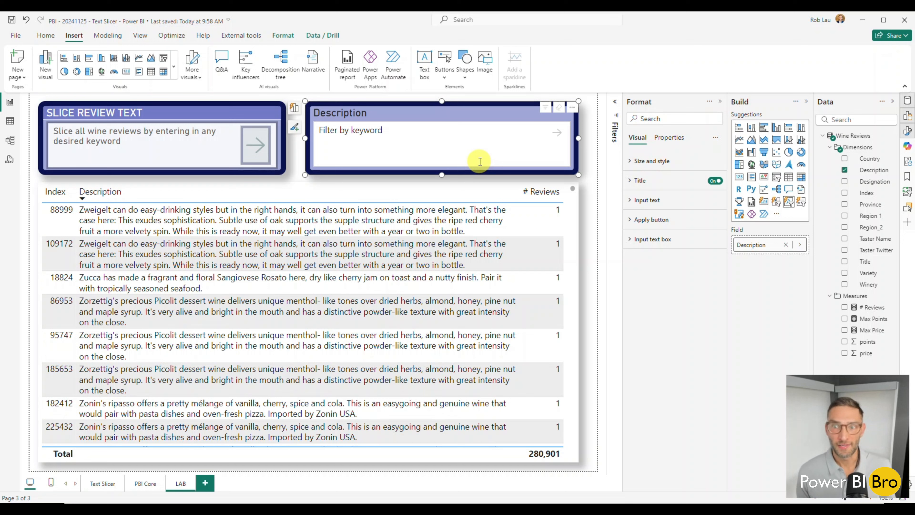
# Change the Description slicer's title to "SLICE THE WINE REVIEW TEXT" and color the title text white.
pyautogui.click(656, 182)
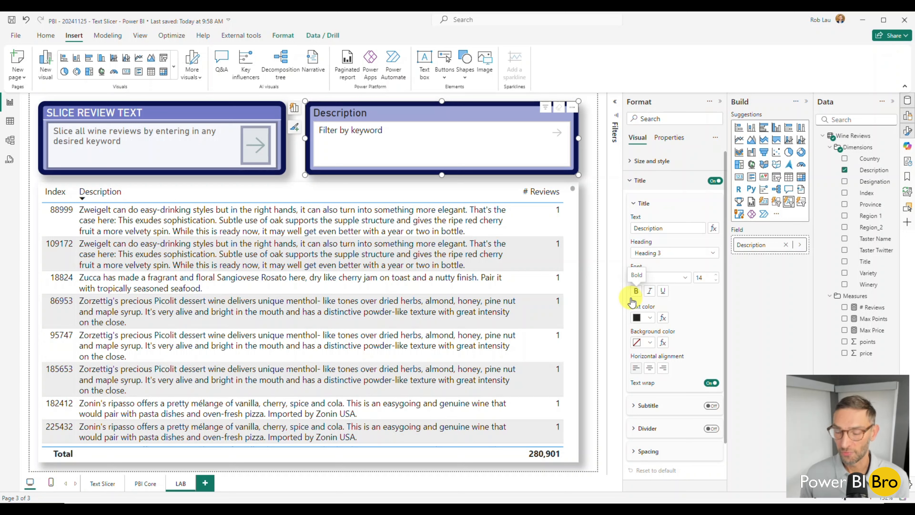
pyautogui.click(679, 225)
pyautogui.write('SLICE REVIEW TEXT')
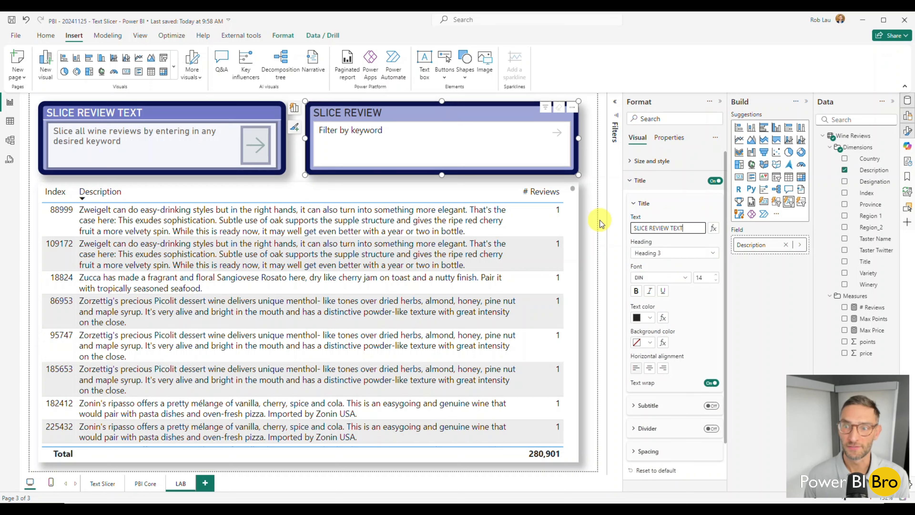
pyautogui.click(647, 223)
pyautogui.write('THE WINE')
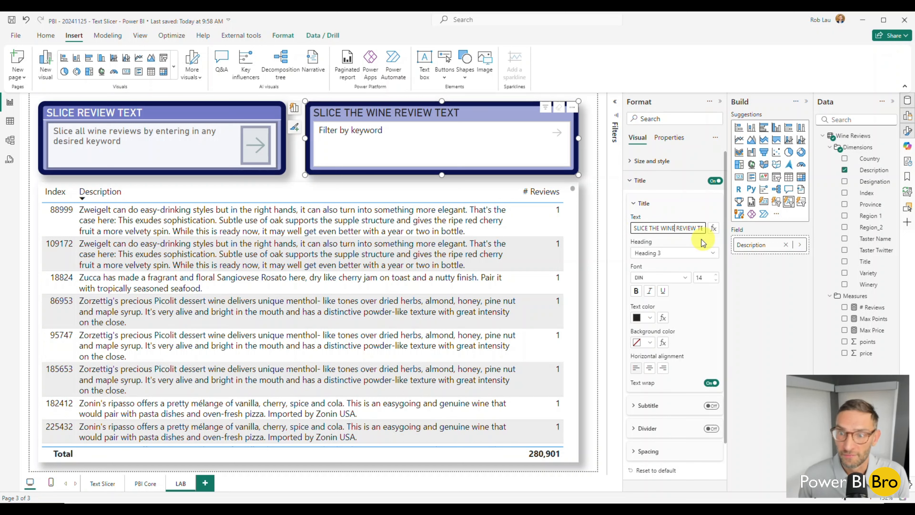
pyautogui.click(649, 318)
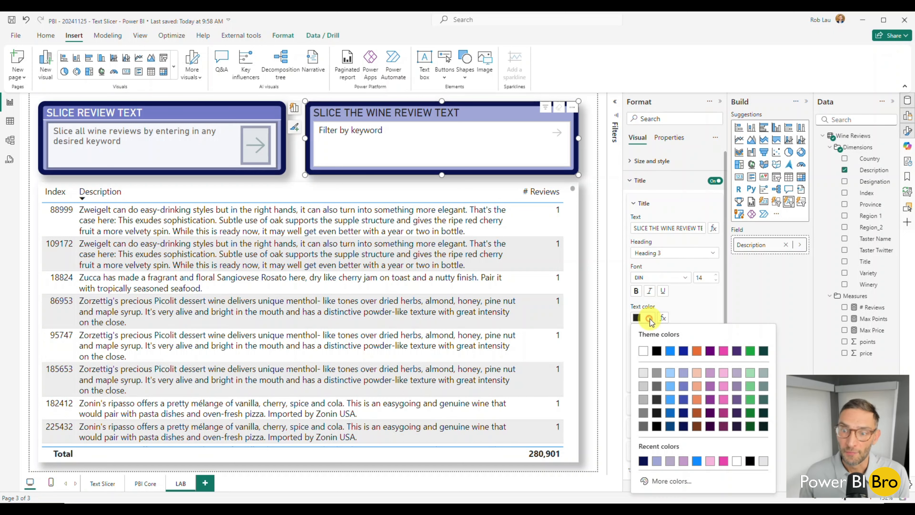
pyautogui.click(643, 350)
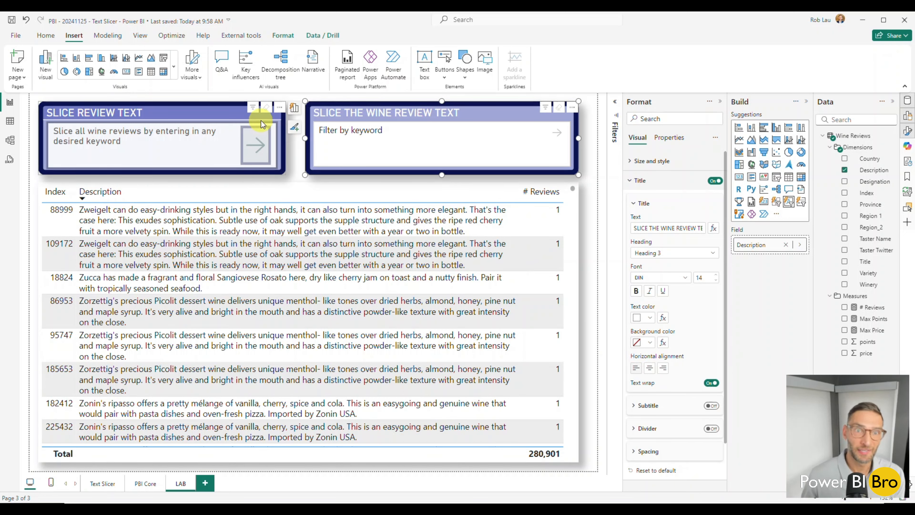
# Try two darker shades of the dark blue theme color behind the new slicer's title, and settle on its second-lightest tint.
pyautogui.click(650, 345)
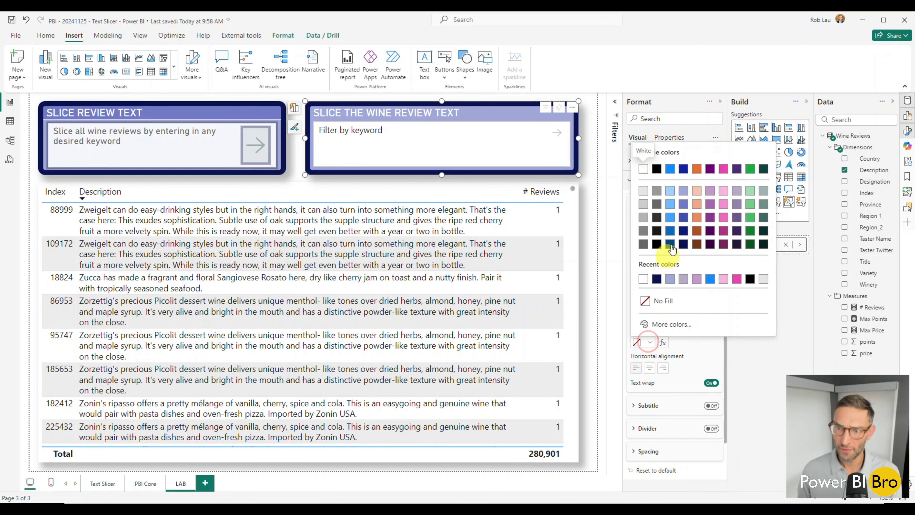
pyautogui.click(684, 231)
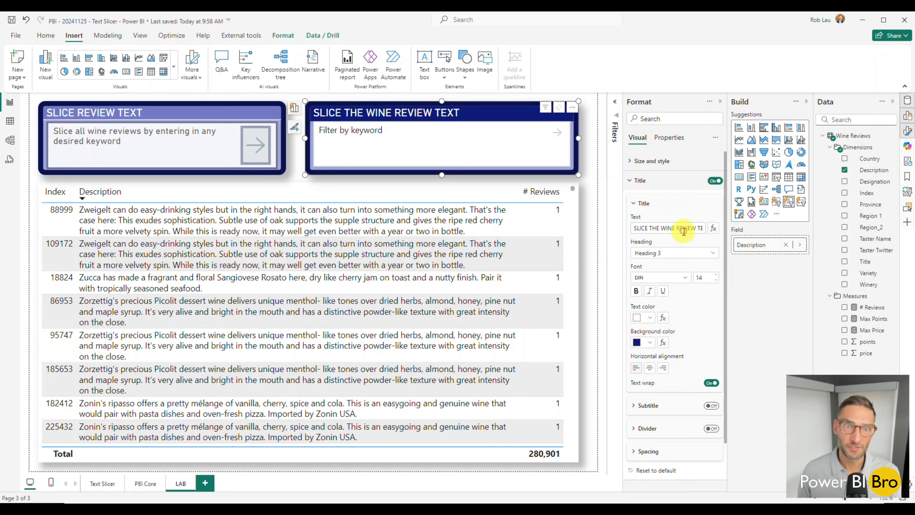
pyautogui.click(650, 342)
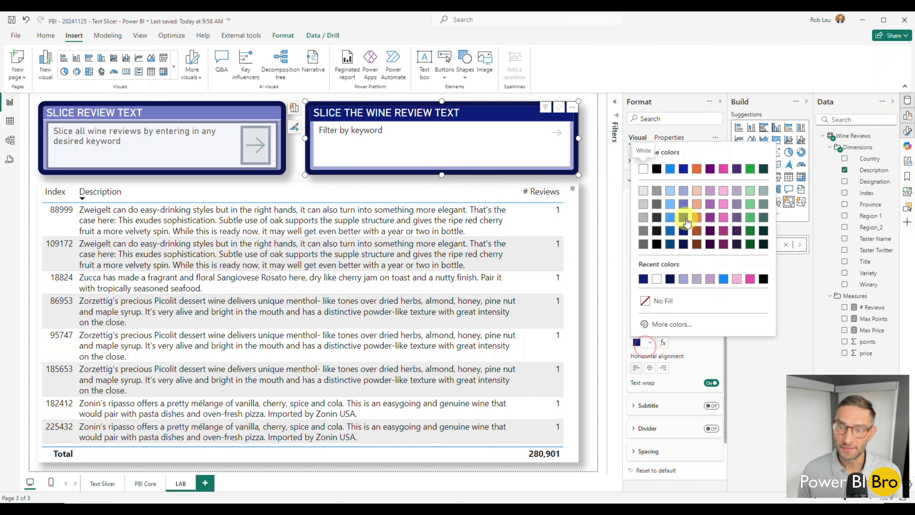
pyautogui.click(687, 218)
pyautogui.click(650, 342)
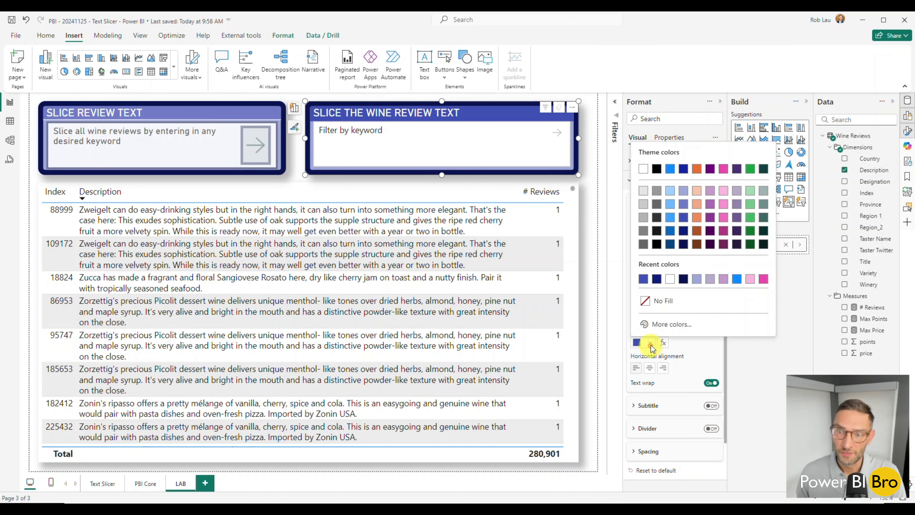
pyautogui.click(683, 206)
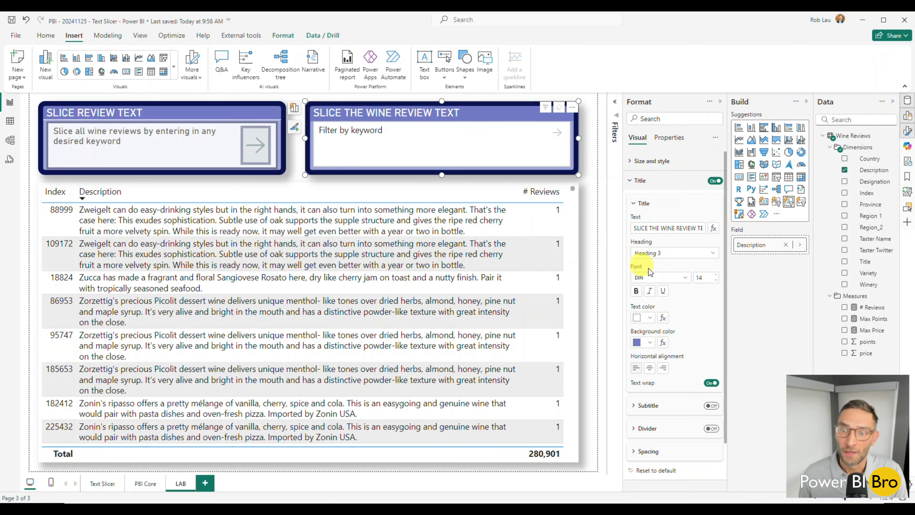
# Turn on the divider below the SLICE THE WINE REVIEW TEXT title and color it white.
pyautogui.click(284, 121)
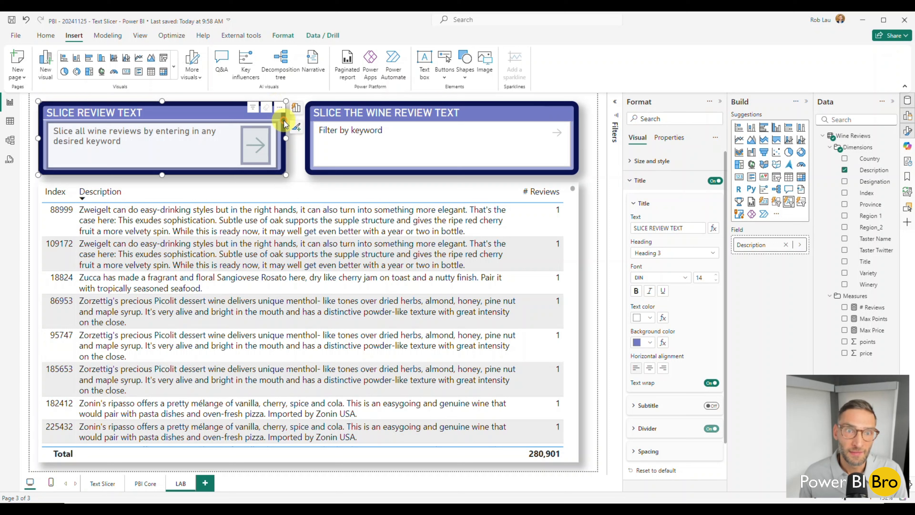
pyautogui.click(378, 170)
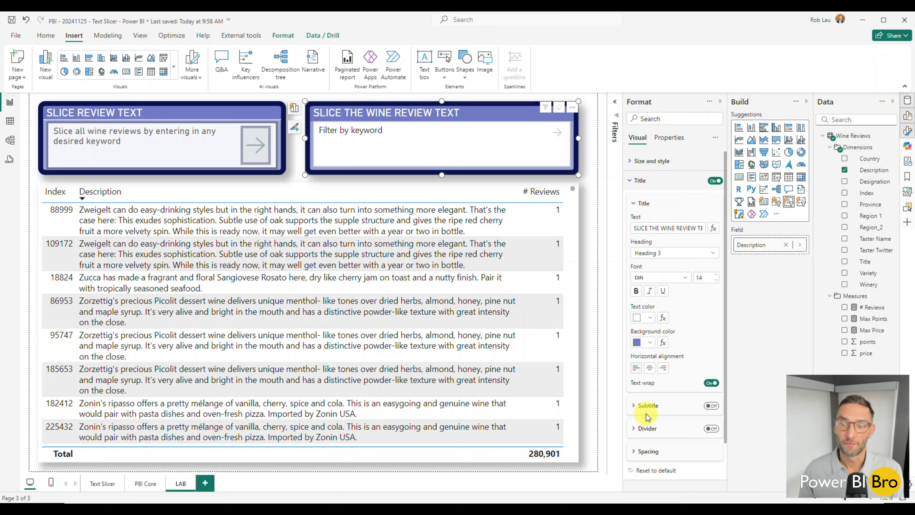
pyautogui.scroll(-1, 646, 414)
pyautogui.click(647, 375)
pyautogui.scroll(-1, 648, 379)
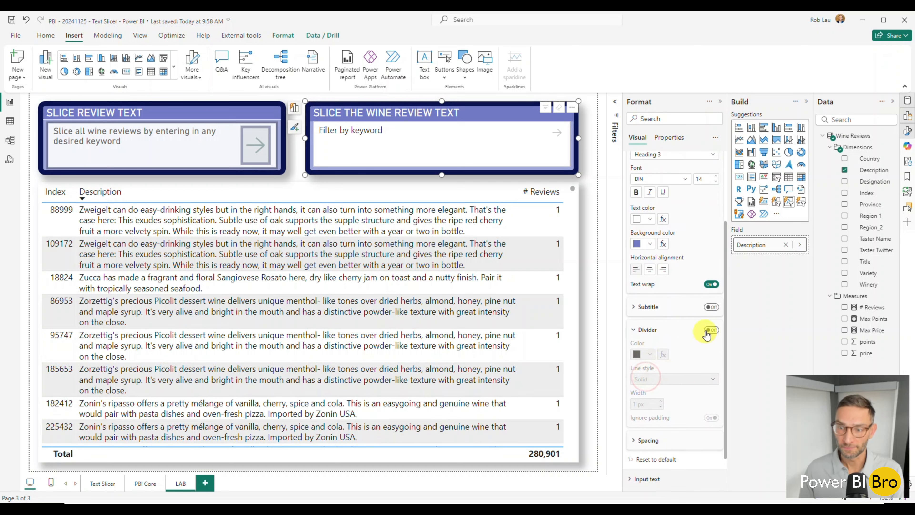
pyautogui.click(711, 329)
pyautogui.click(650, 354)
pyautogui.click(643, 201)
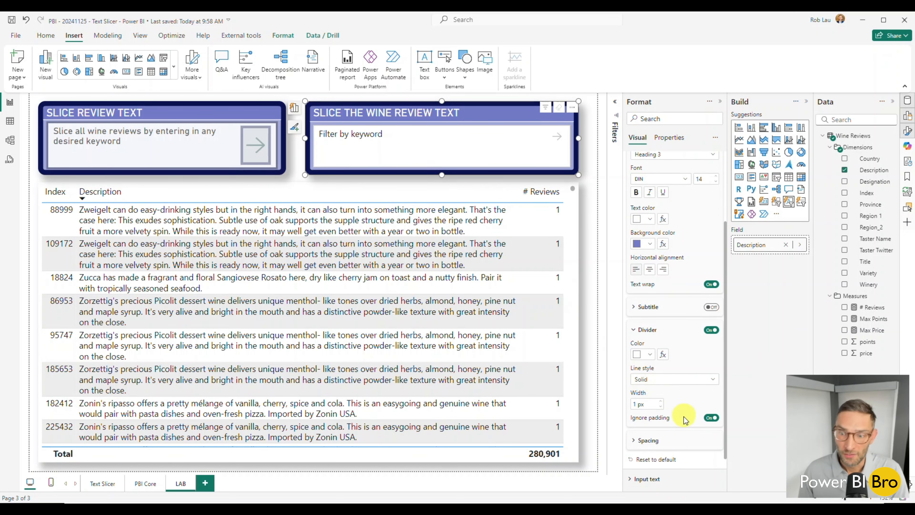
# Try a 6 px width for the title divider and return it to 1 px.
pyautogui.click(660, 401)
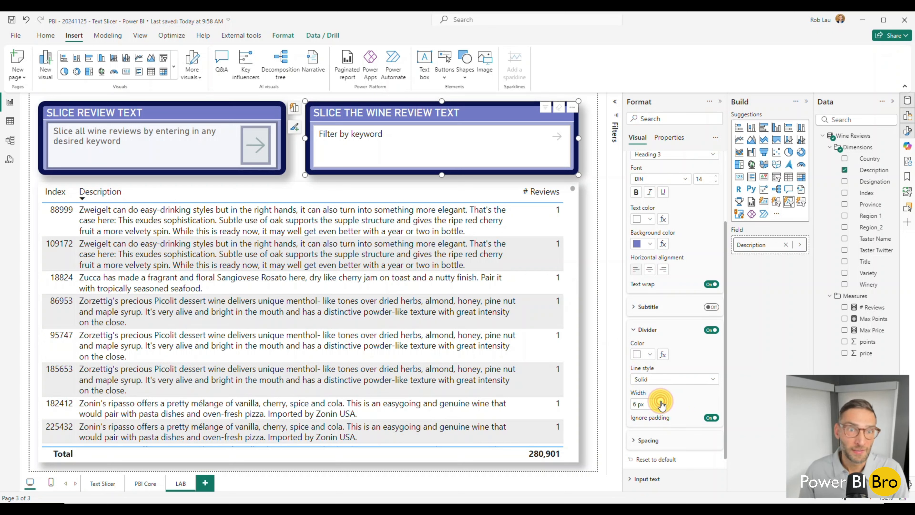
pyautogui.click(661, 401)
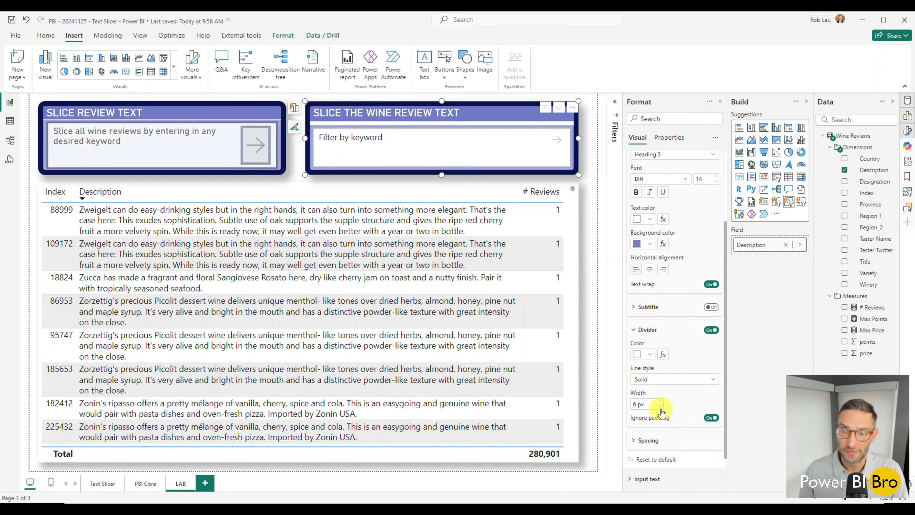
pyautogui.click(661, 406)
pyautogui.click(661, 407)
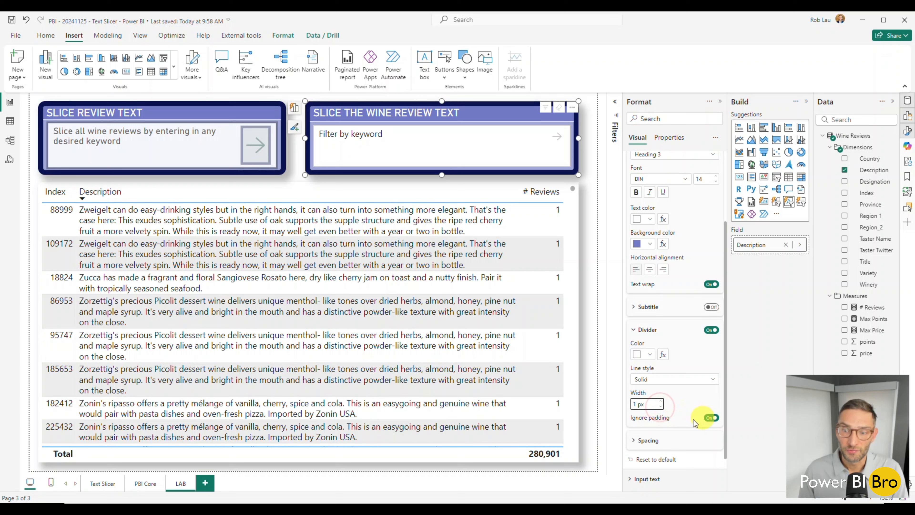
# Set the space between label and value in the new slicer's title spacing to 2 px, and deselect the slicer.
pyautogui.click(645, 442)
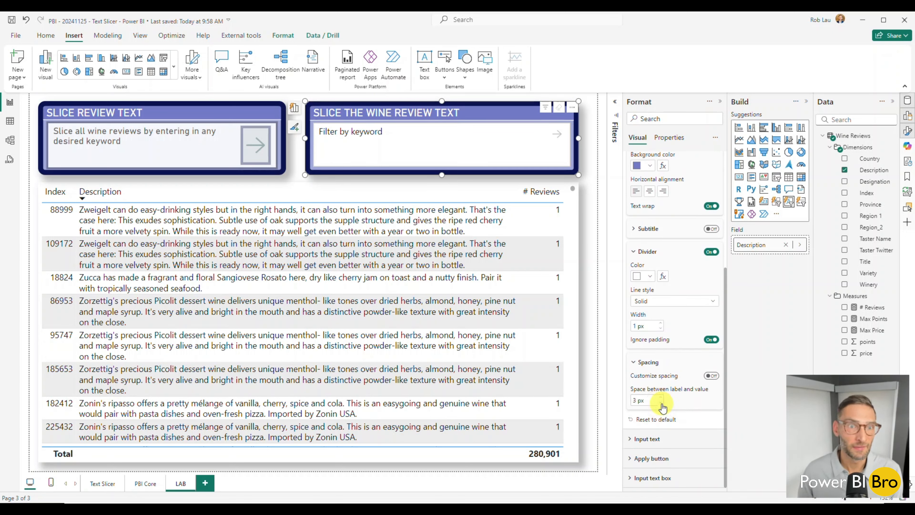
pyautogui.click(281, 166)
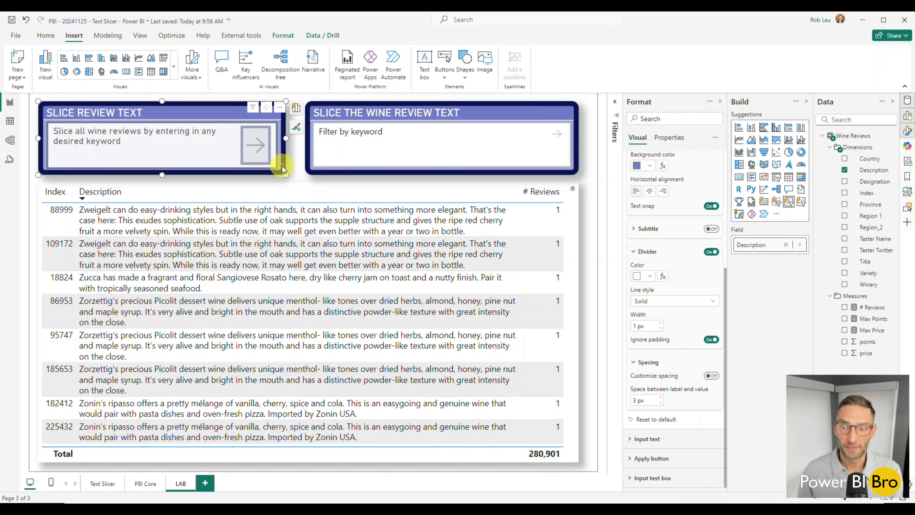
pyautogui.click(311, 171)
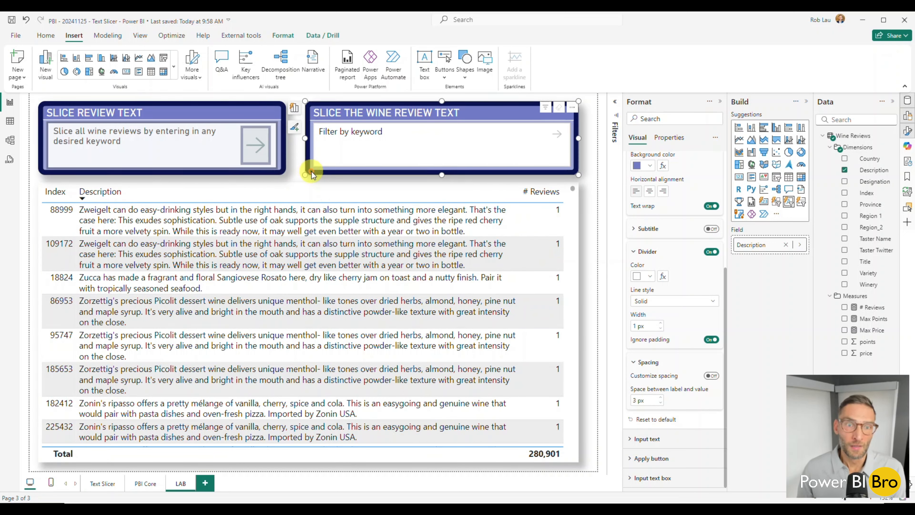
pyautogui.click(660, 403)
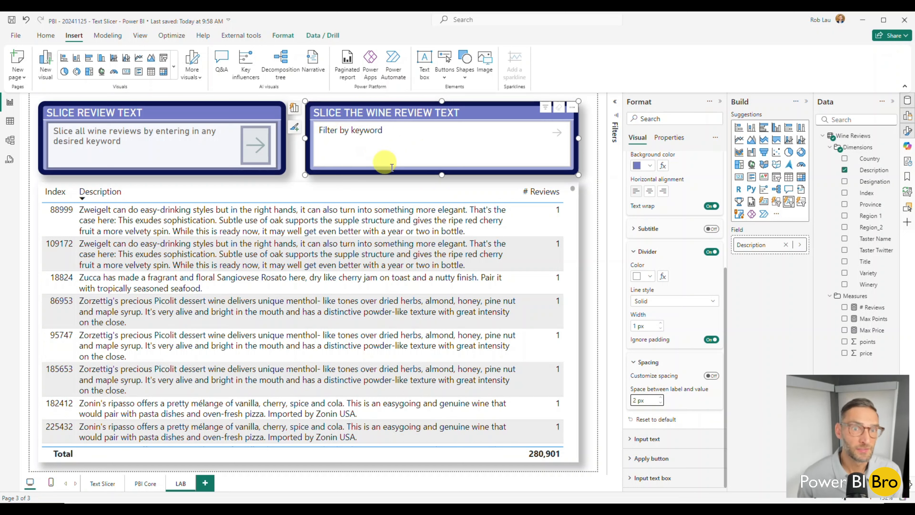
pyautogui.click(389, 180)
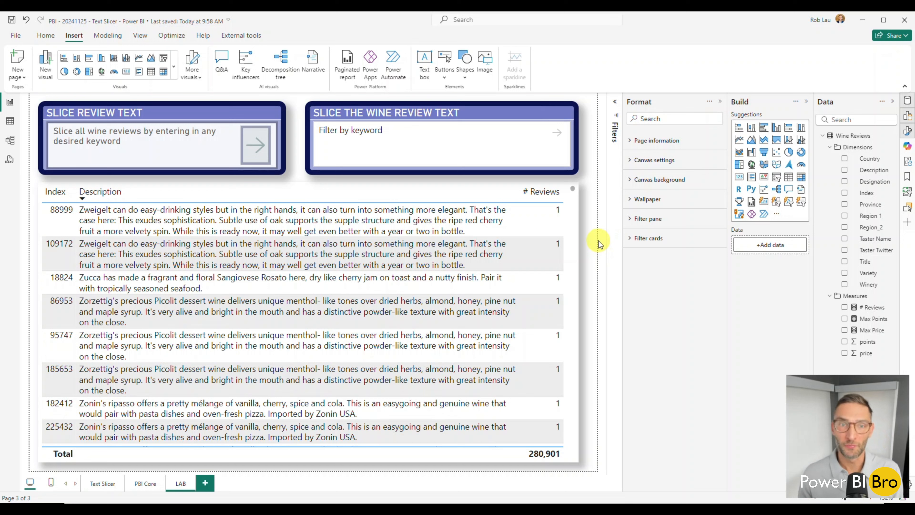
# Test the SLICE REVIEW TEXT slicer by filtering the reviews for "smooth", and clear the filter.
pyautogui.click(129, 149)
pyautogui.write('sm')
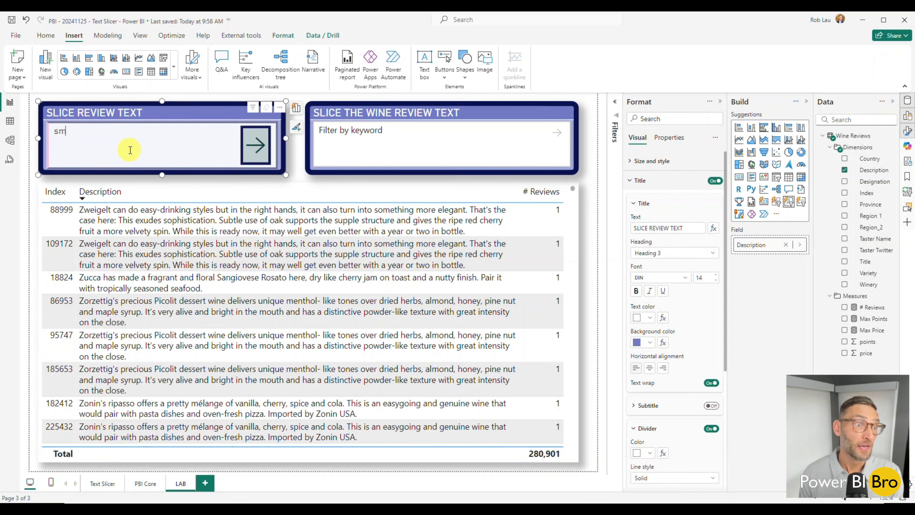
pyautogui.write('ooth')
pyautogui.press('Return')
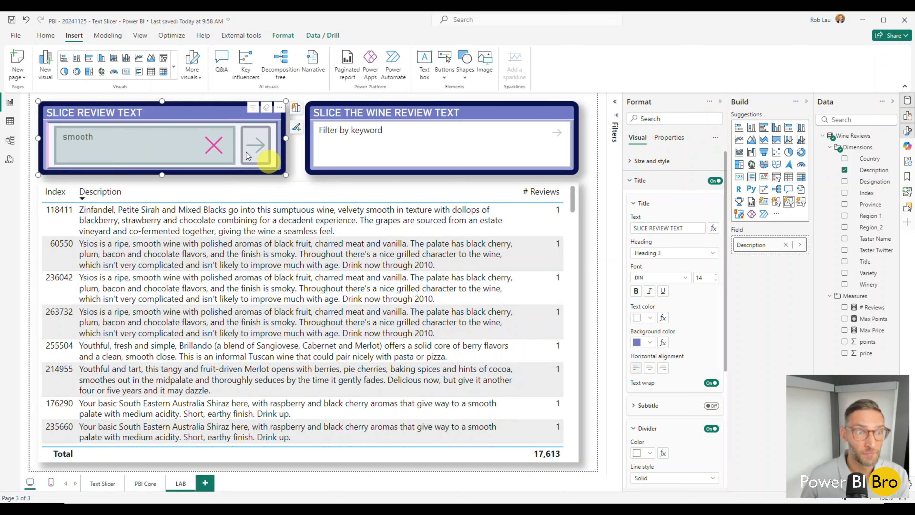
pyautogui.click(209, 148)
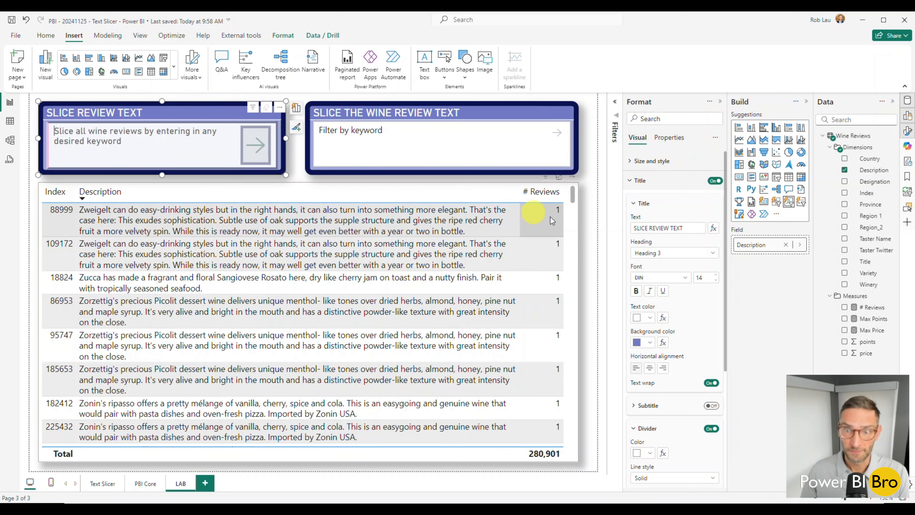
pyautogui.click(589, 222)
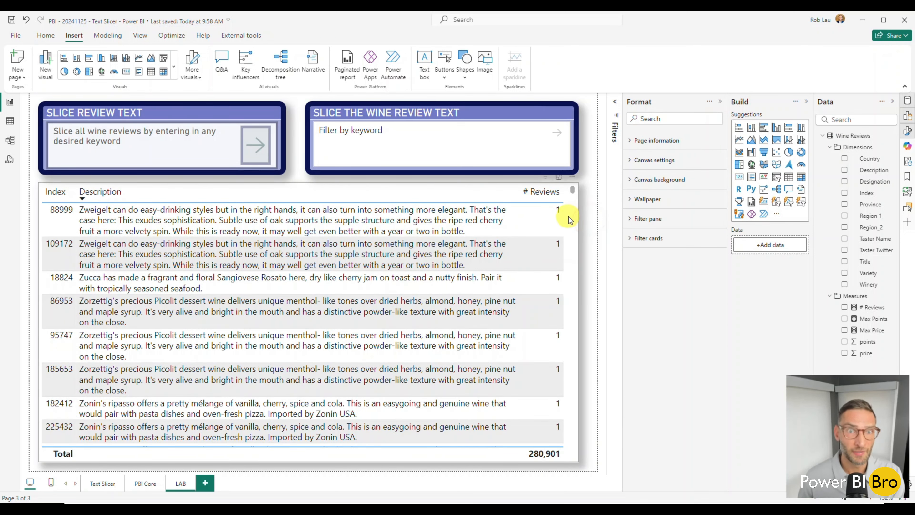
# Set the new slicer's input text placeholder to "Enter in any keyword you would like to search across the wine review dataset".
pyautogui.click(427, 137)
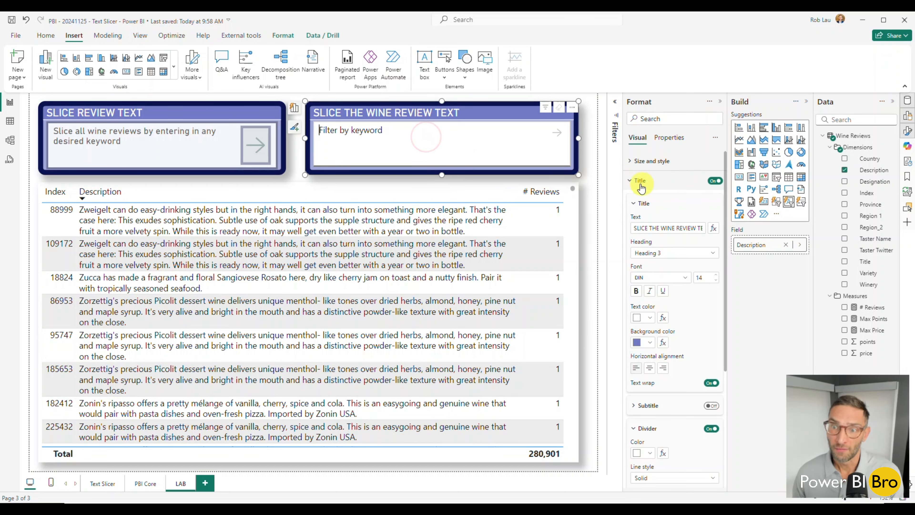
pyautogui.click(630, 180)
pyautogui.click(631, 180)
pyautogui.scroll(-5, 688, 352)
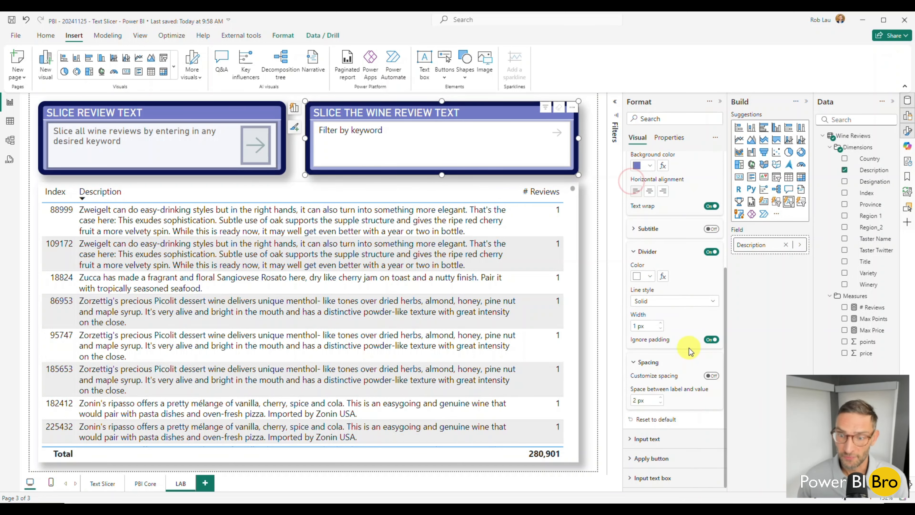
pyautogui.scroll(5, 687, 351)
pyautogui.click(641, 178)
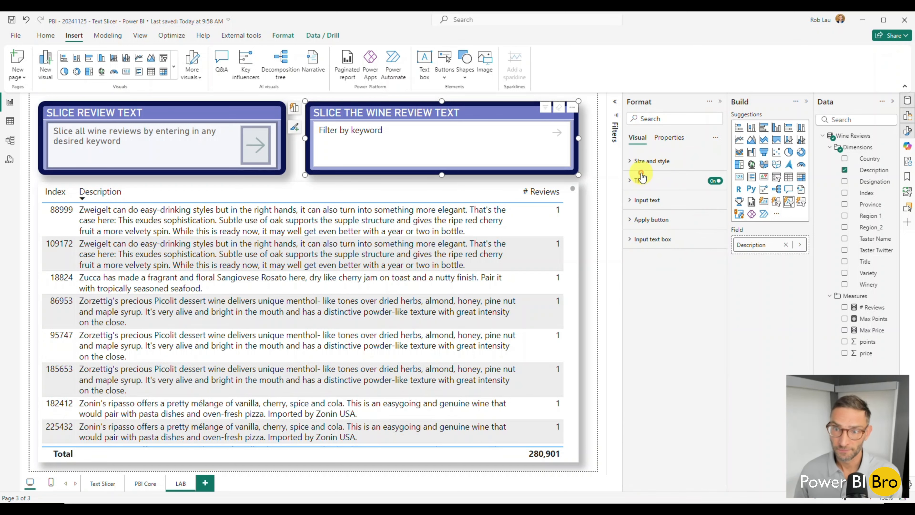
pyautogui.click(647, 200)
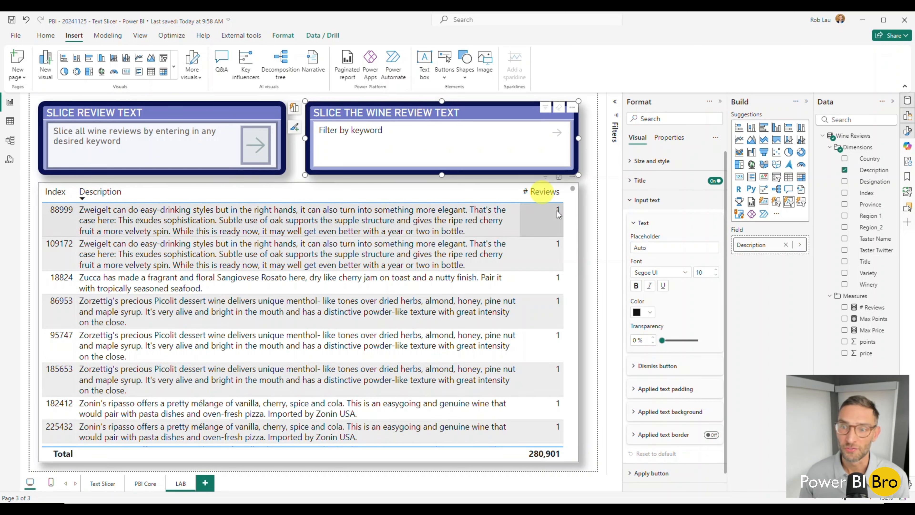
pyautogui.click(659, 249)
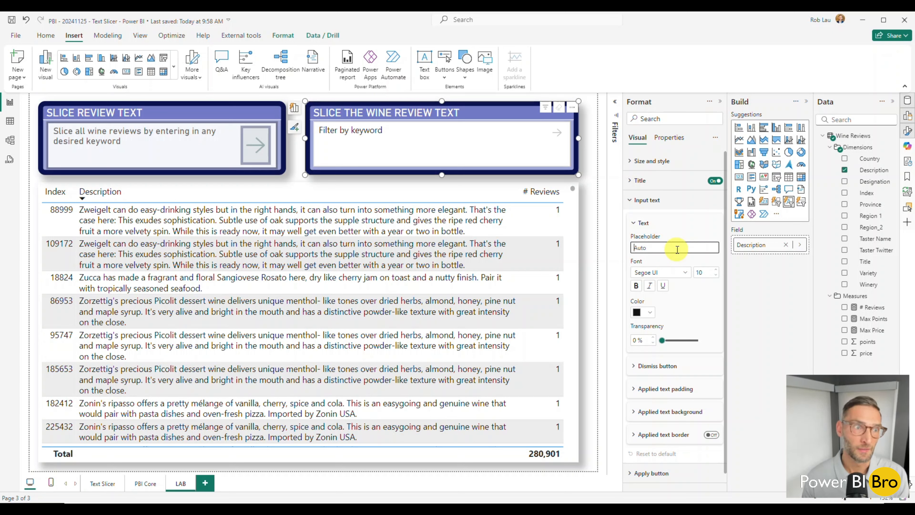
pyautogui.write('Enter')
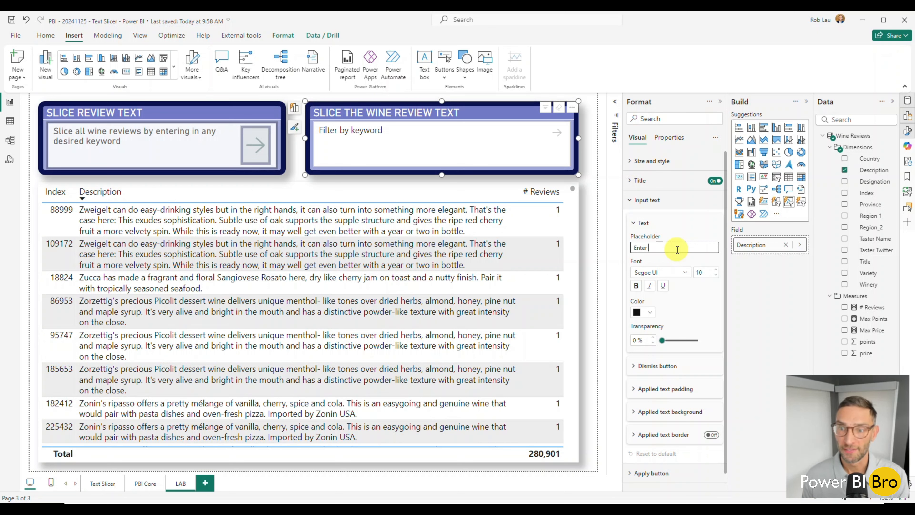
pyautogui.write(' in any keyword yo')
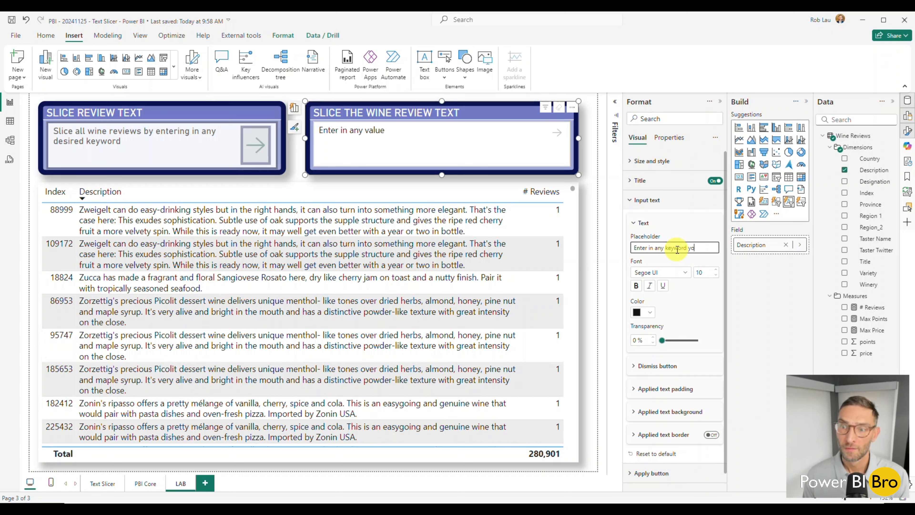
pyautogui.write('u would like to')
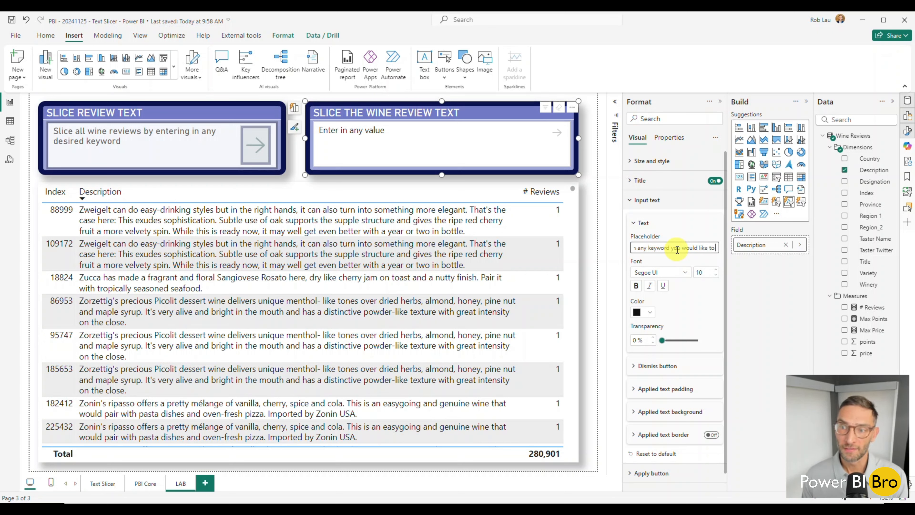
pyautogui.write(' search across')
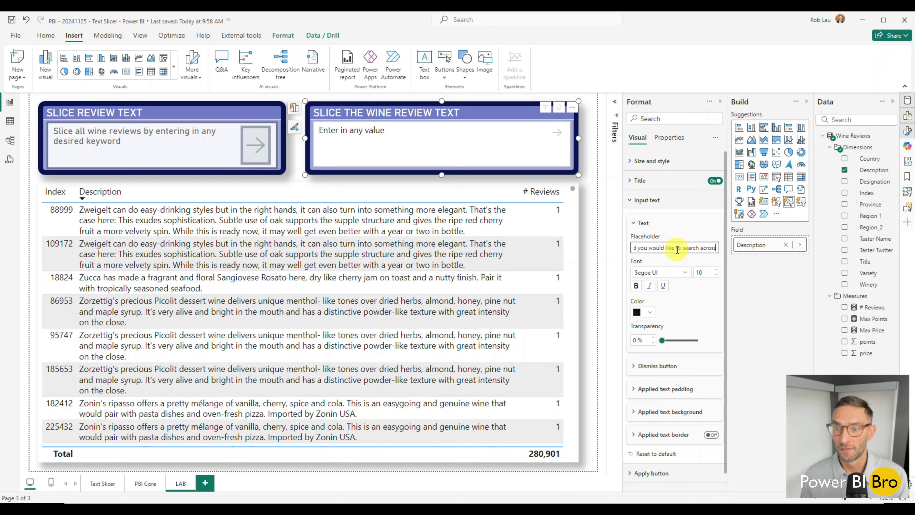
pyautogui.write(' the wine review data')
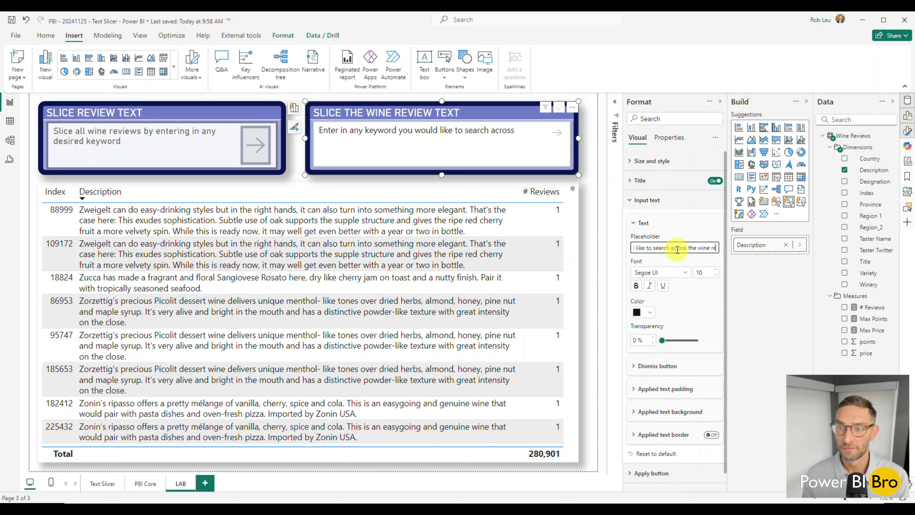
pyautogui.write('set')
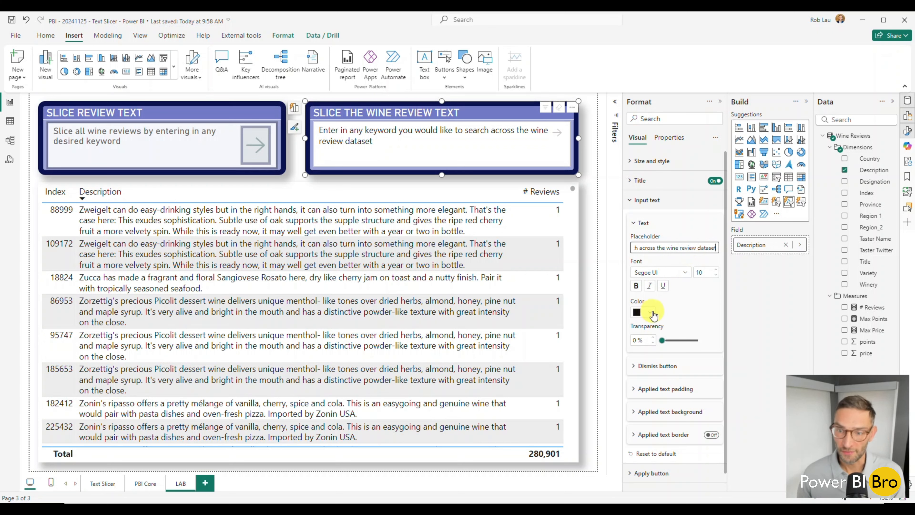
# Set the font of the new slicer's input text to DIN at size 12.
pyautogui.click(683, 272)
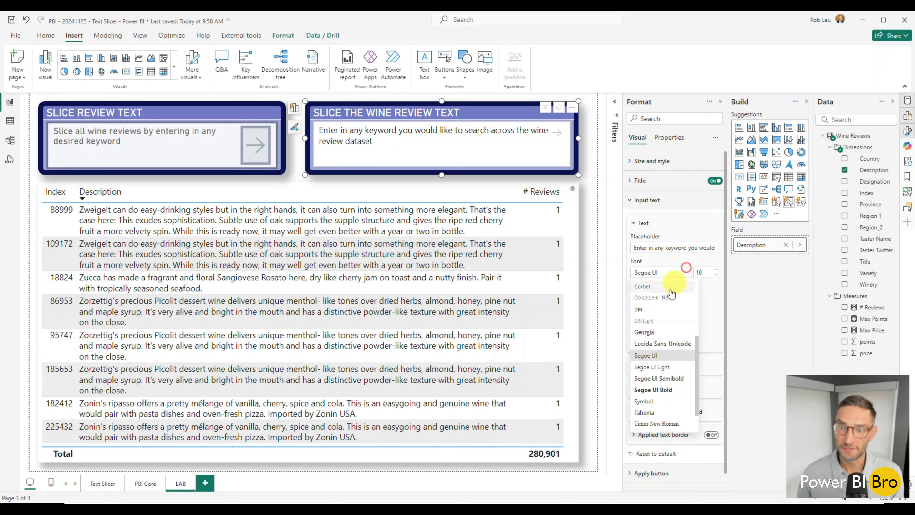
pyautogui.click(654, 314)
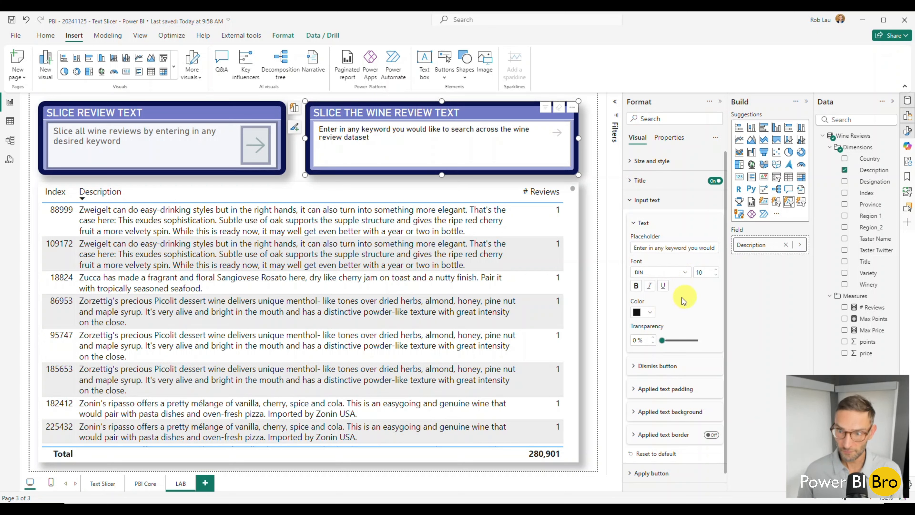
pyautogui.click(716, 270)
pyautogui.click(717, 270)
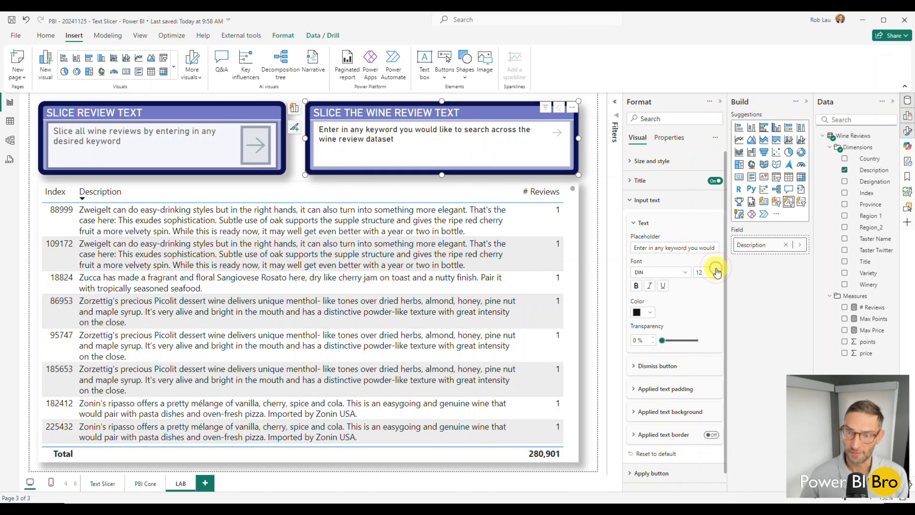
# Try near-black and lighter gray shades for the input text color, and settle on the dark gray shade.
pyautogui.click(651, 312)
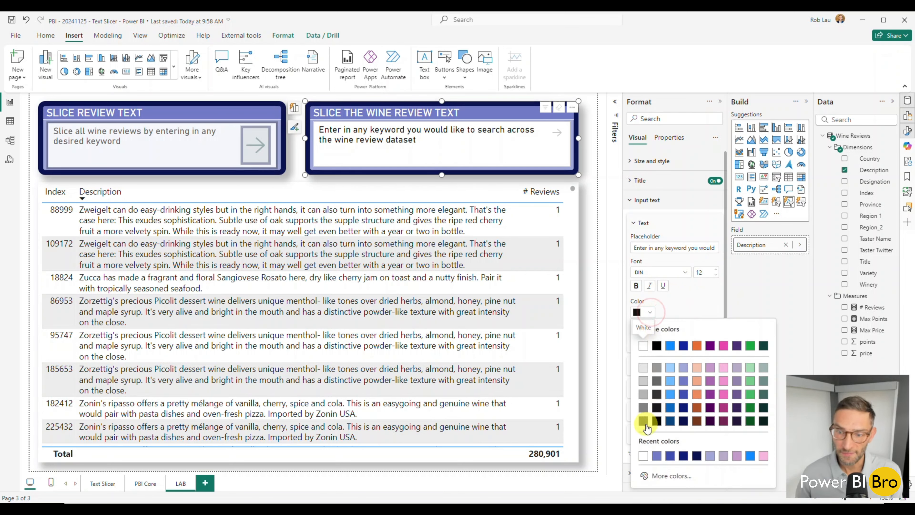
pyautogui.click(659, 396)
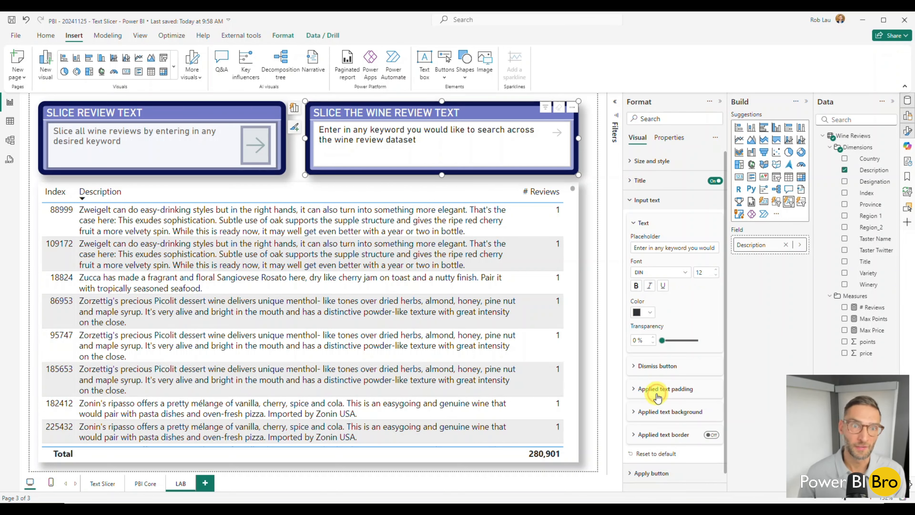
pyautogui.click(646, 312)
pyautogui.click(659, 373)
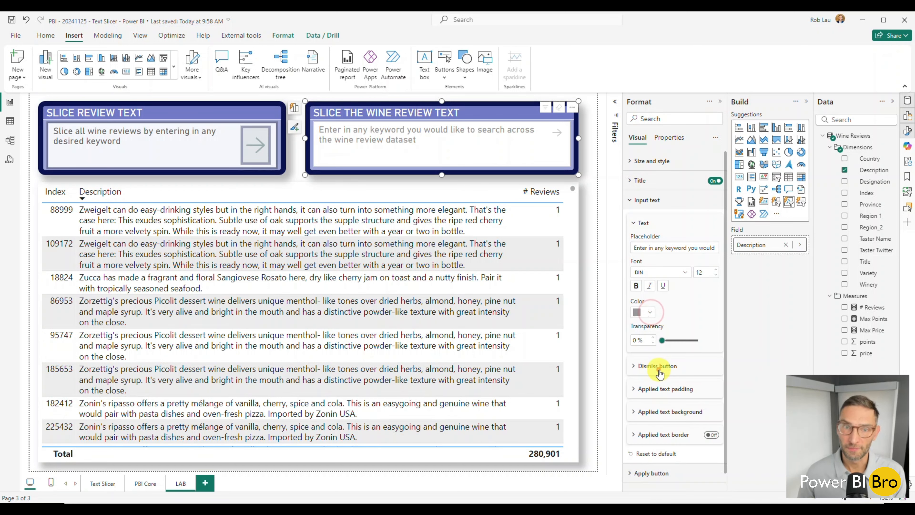
pyautogui.click(645, 312)
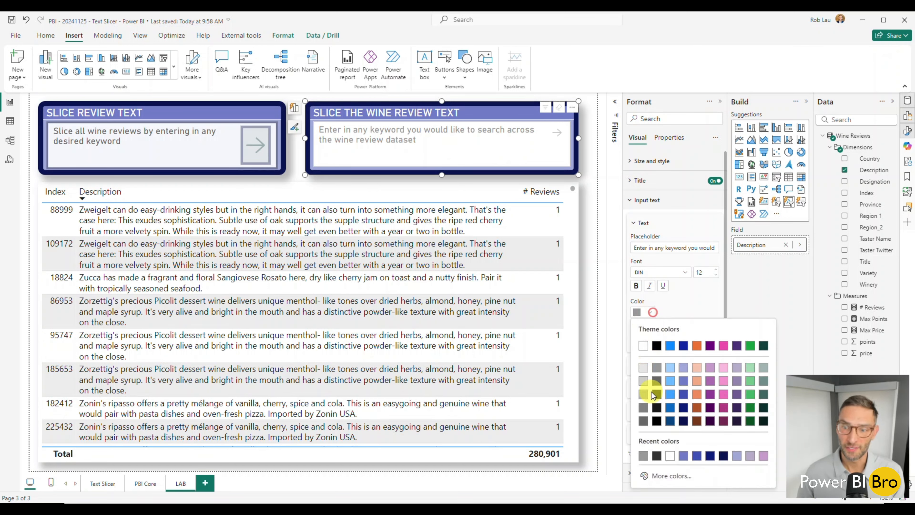
pyautogui.click(644, 422)
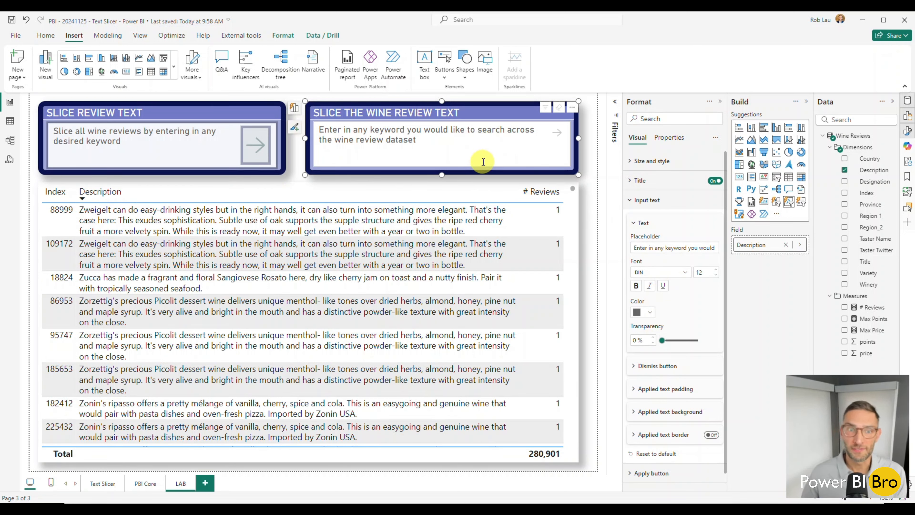
# Try italic styling on the new slicer's placeholder text and turn it off again.
pyautogui.click(638, 223)
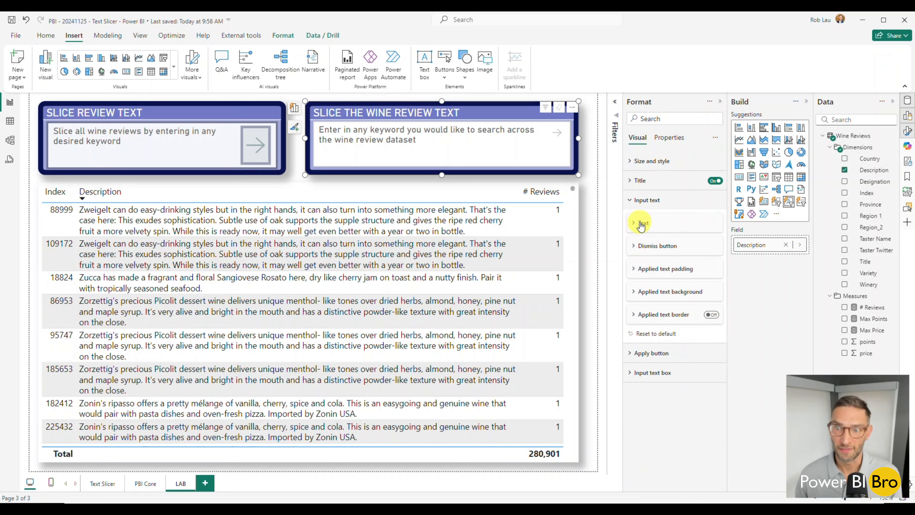
pyautogui.click(641, 223)
pyautogui.click(651, 286)
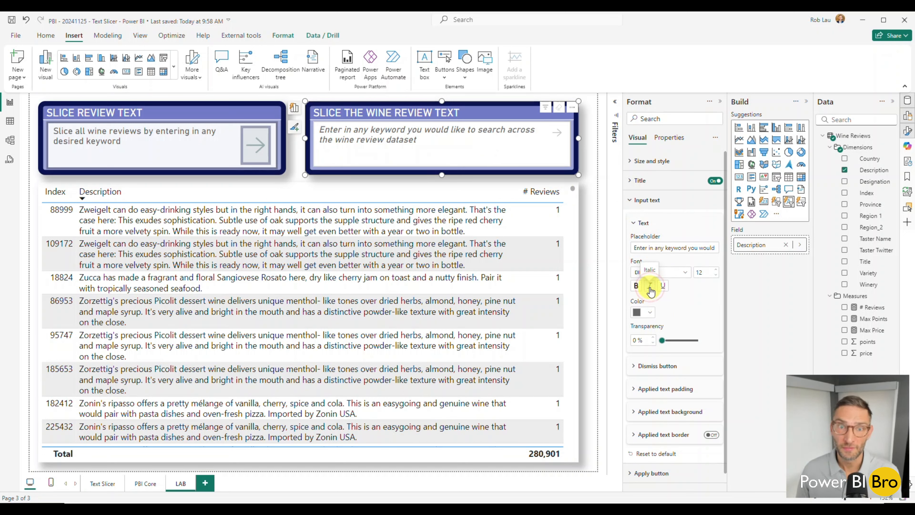
pyautogui.click(650, 287)
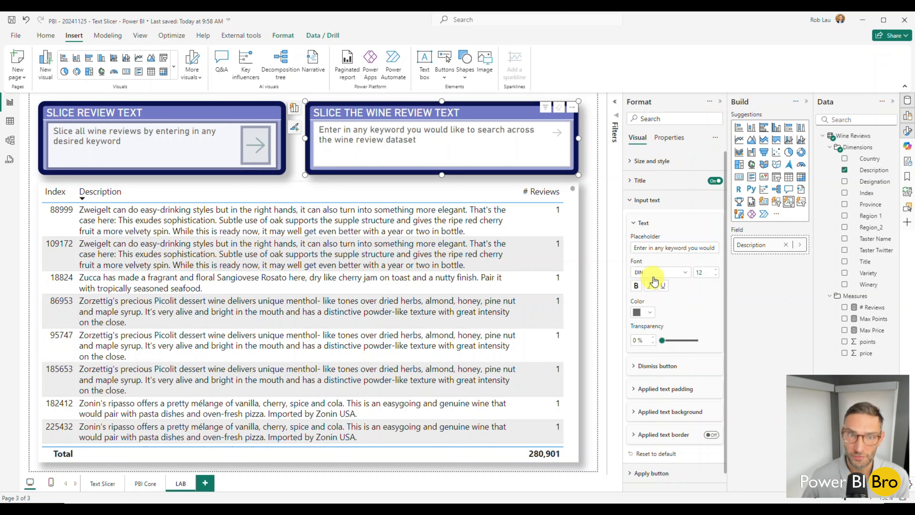
# Color the dismiss button of the new slicer's input text pink, using the base theme shade.
pyautogui.click(640, 220)
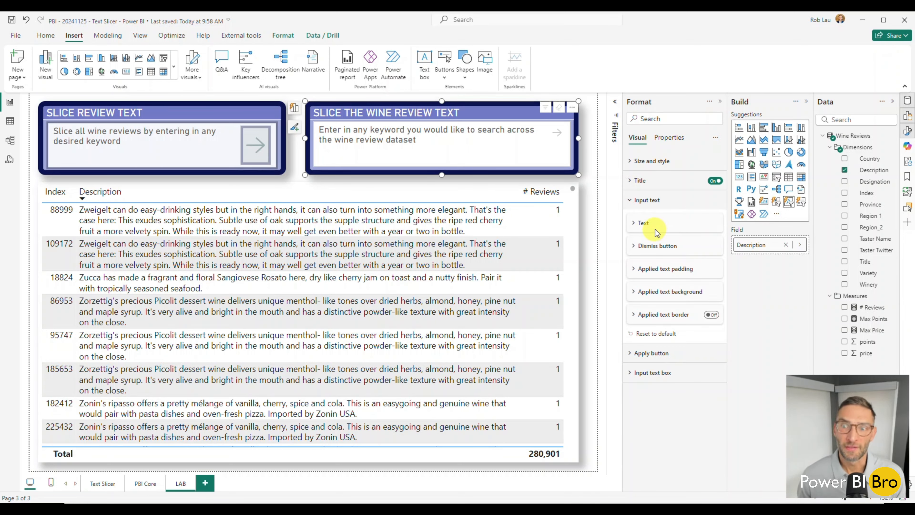
pyautogui.click(651, 248)
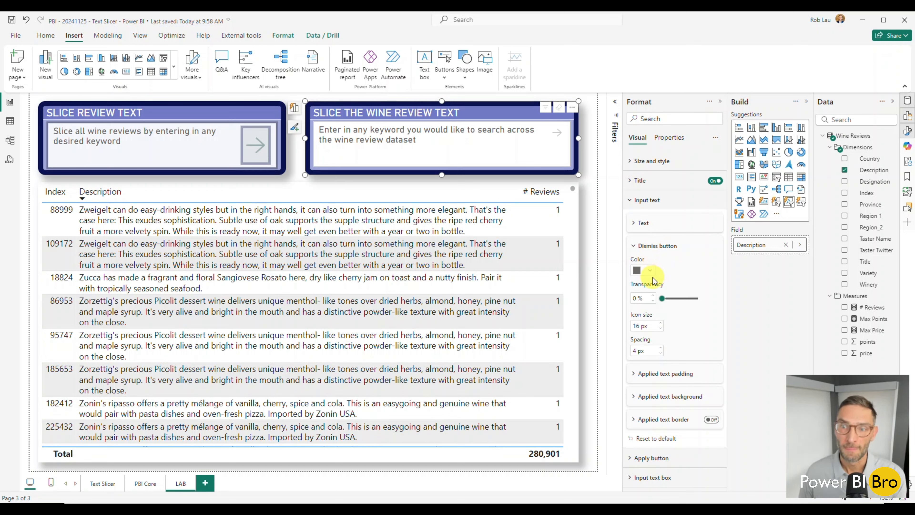
pyautogui.click(650, 270)
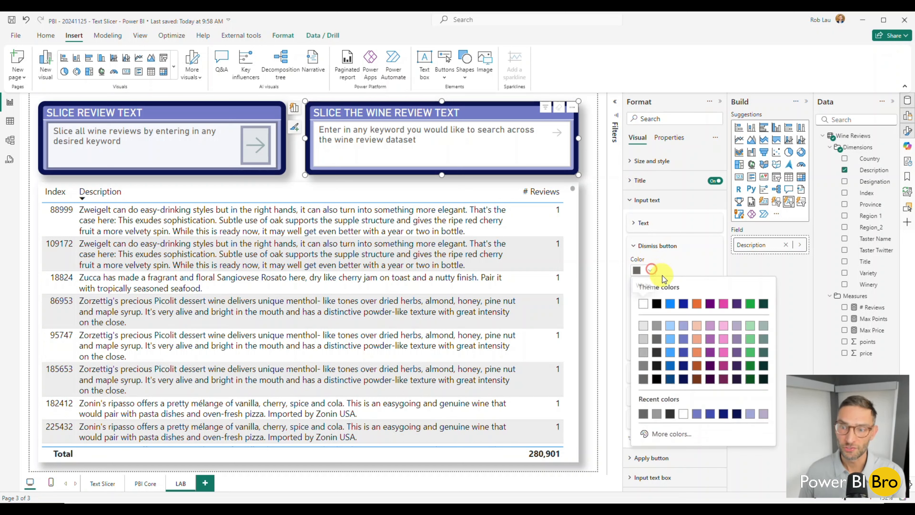
pyautogui.click(724, 305)
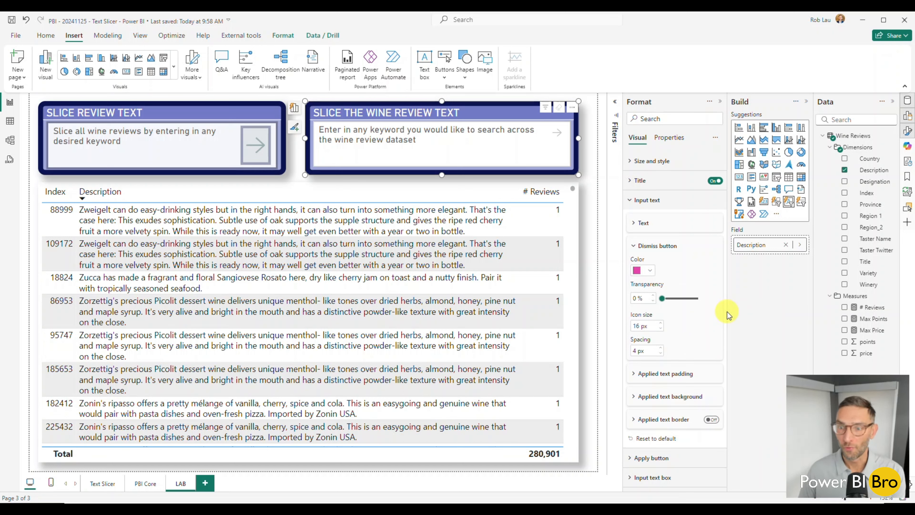
# Filter the reviews for "smooth" with the SLICE THE WINE REVIEW TEXT slicer.
pyautogui.click(377, 140)
pyautogui.write('smooth')
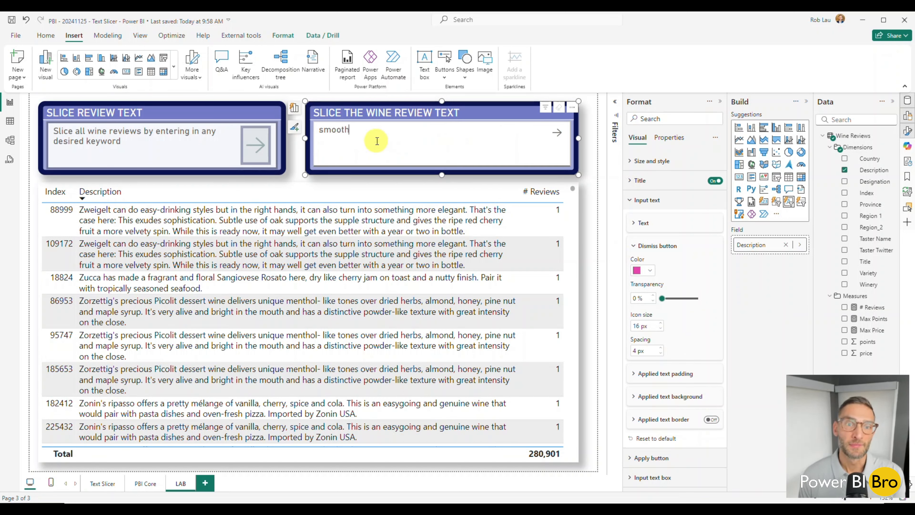
pyautogui.press('Return')
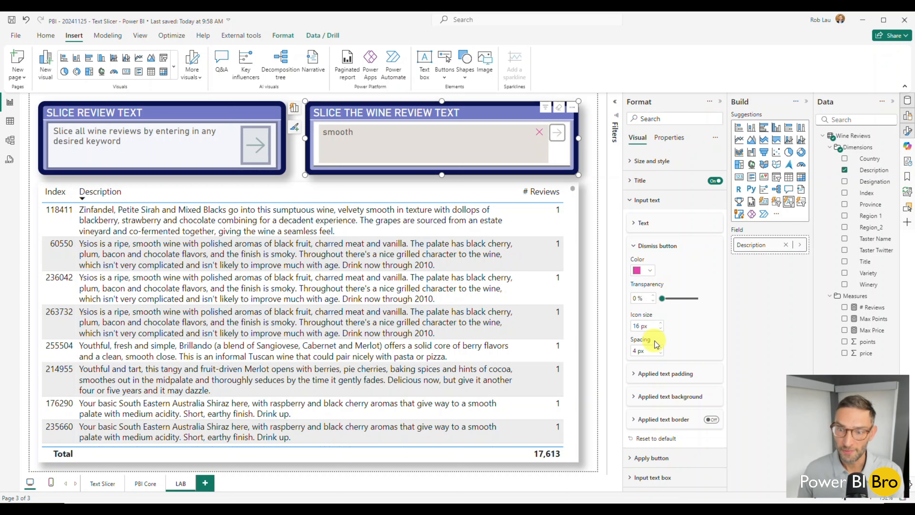
# Try a dismiss button spacing of 31 px, and reselect the new slicer to check the effect.
pyautogui.click(661, 347)
pyautogui.click(660, 348)
pyautogui.click(661, 347)
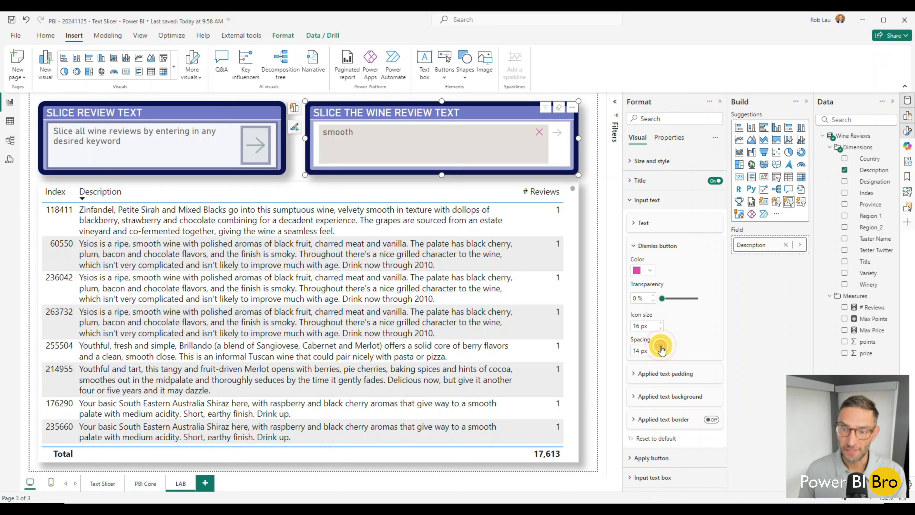
pyautogui.click(660, 347)
pyautogui.click(661, 348)
pyautogui.click(661, 347)
pyautogui.click(661, 347)
pyautogui.click(661, 347)
pyautogui.click(661, 347)
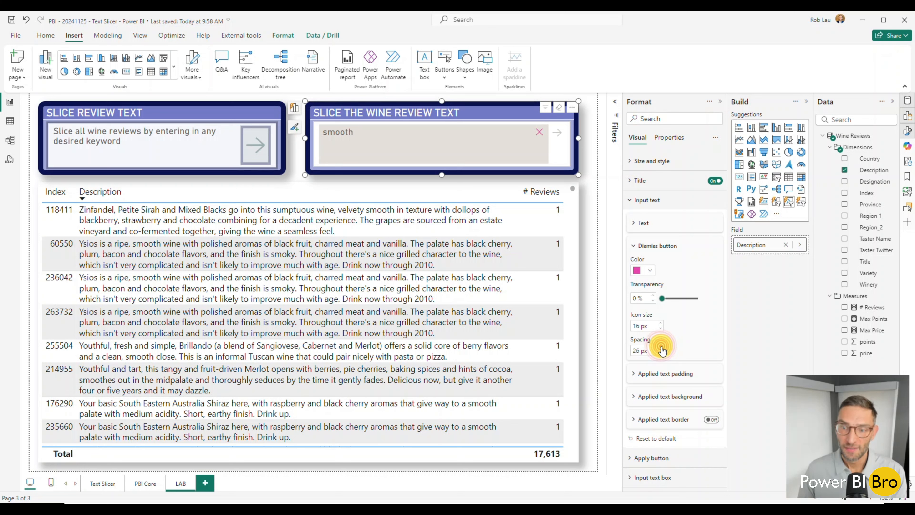
pyautogui.click(660, 347)
pyautogui.click(660, 347)
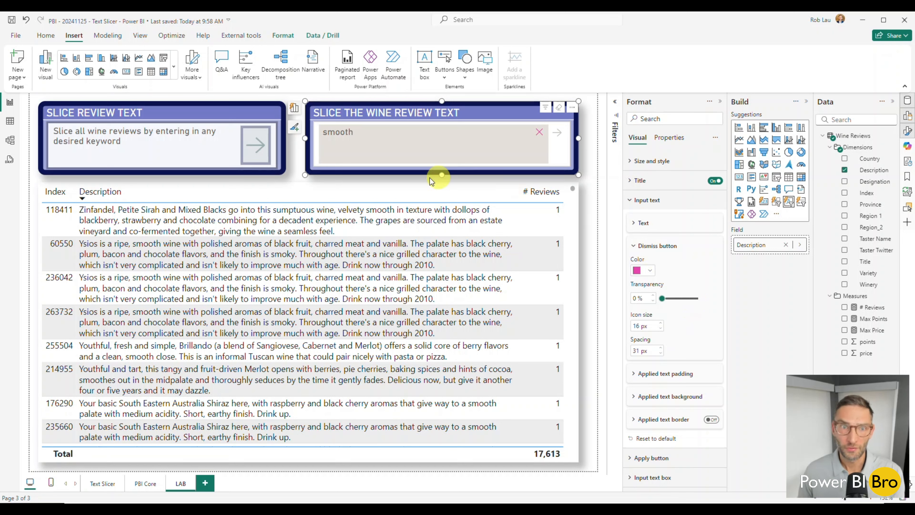
pyautogui.click(234, 106)
pyautogui.click(348, 108)
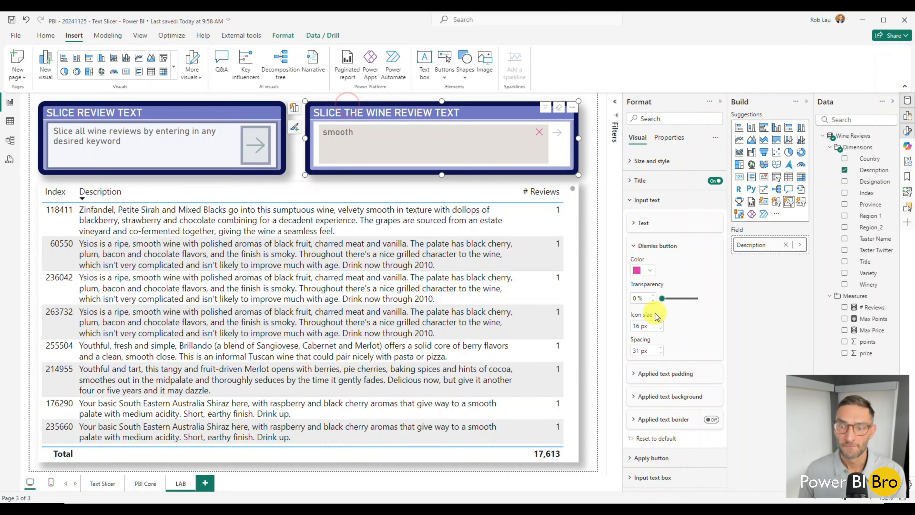
# Set the dismiss button's icon size to 40 px and reduce its spacing to 22 px.
pyautogui.click(636, 325)
pyautogui.write('40')
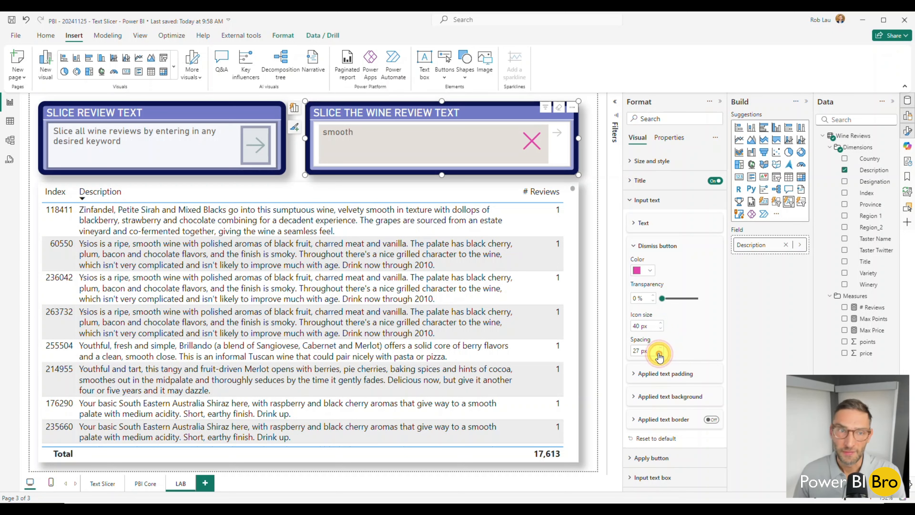
pyautogui.click(206, 102)
pyautogui.click(360, 108)
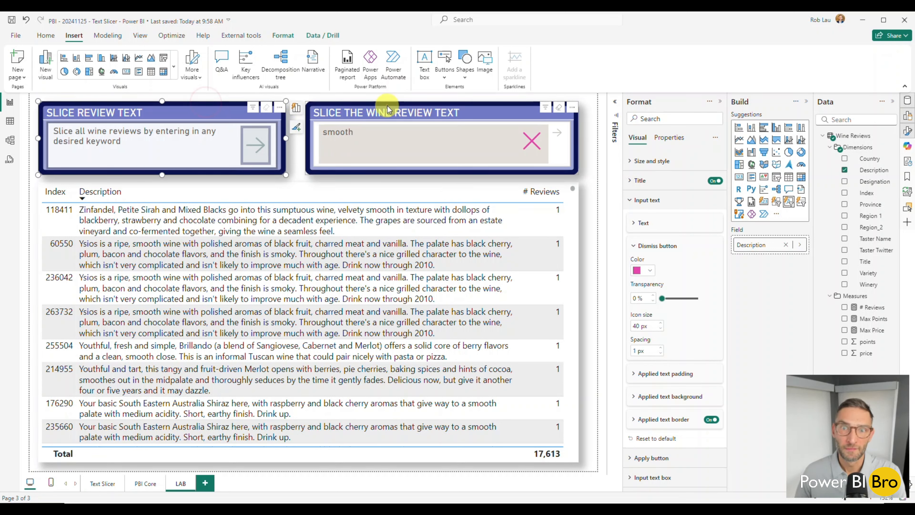
pyautogui.click(662, 353)
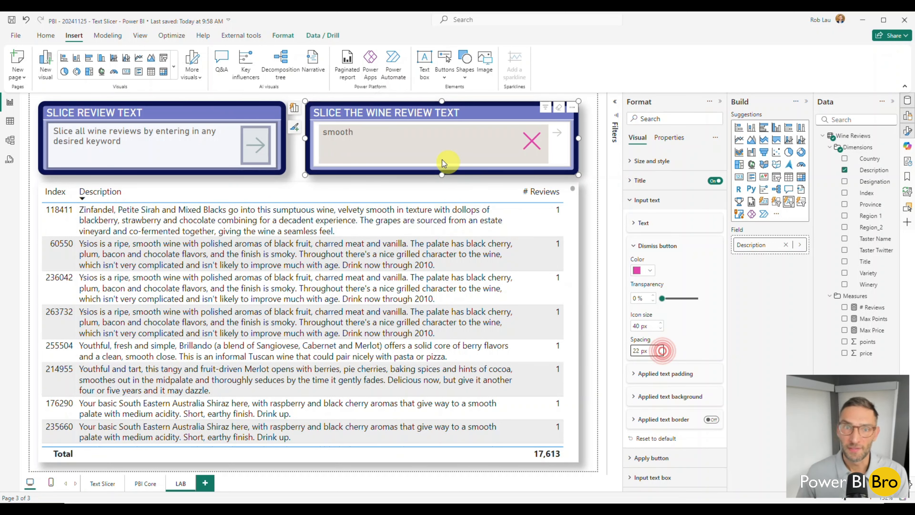
# Reduce the spacing of the new slicer's dismiss button to 3 px.
pyautogui.click(661, 352)
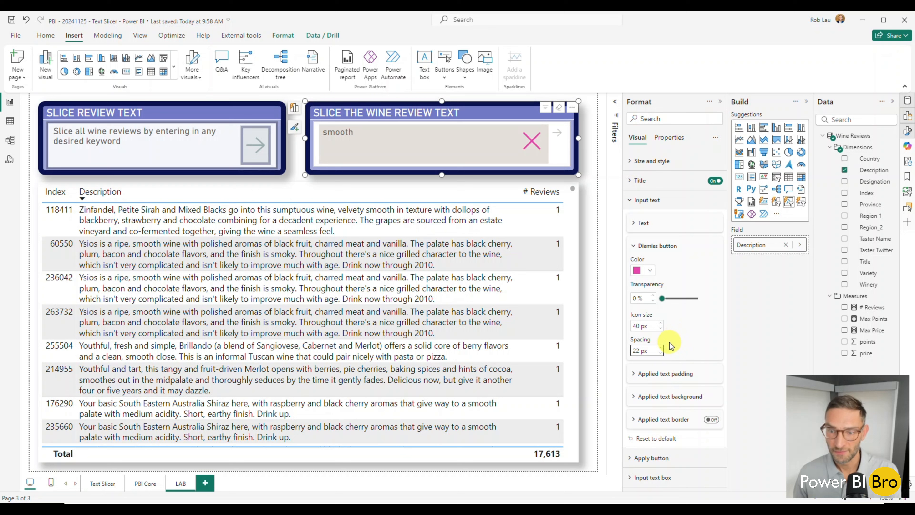
pyautogui.click(663, 354)
pyautogui.click(664, 353)
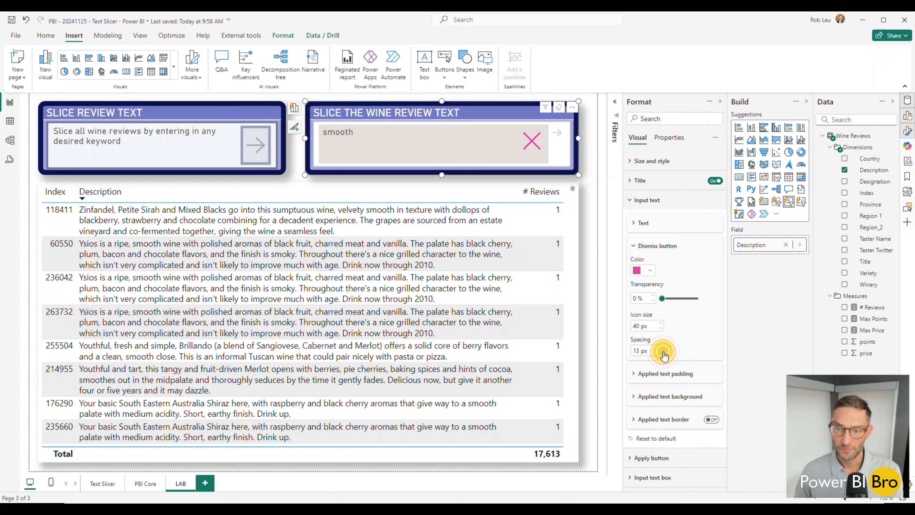
pyautogui.click(663, 353)
pyautogui.click(664, 353)
pyautogui.click(663, 354)
pyautogui.click(663, 353)
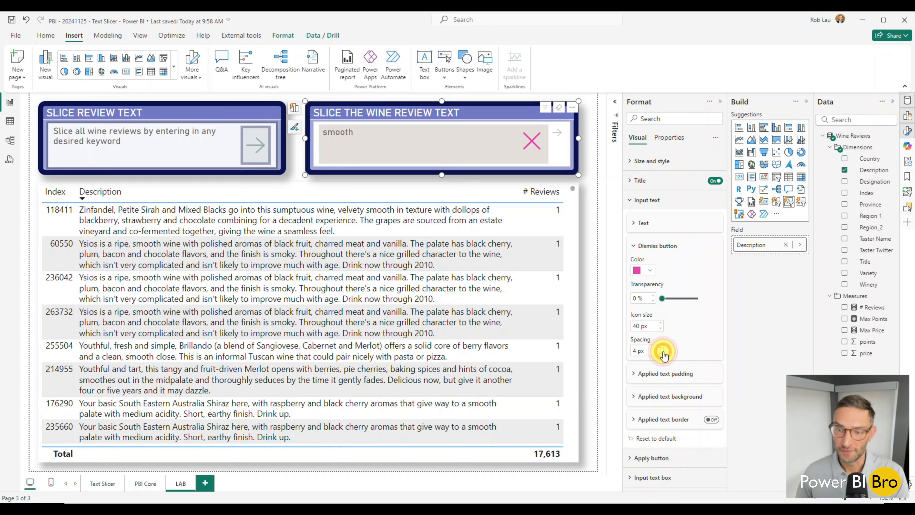
pyautogui.click(663, 353)
pyautogui.click(664, 353)
pyautogui.click(706, 325)
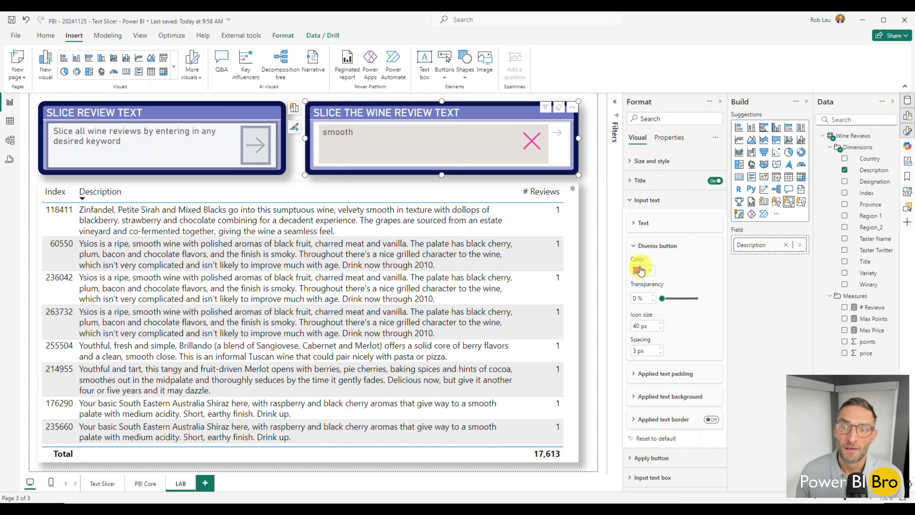
# Clear the new slicer's keyword, expand its applied text padding settings, and filter the reviews for "smooth" again.
pyautogui.click(535, 145)
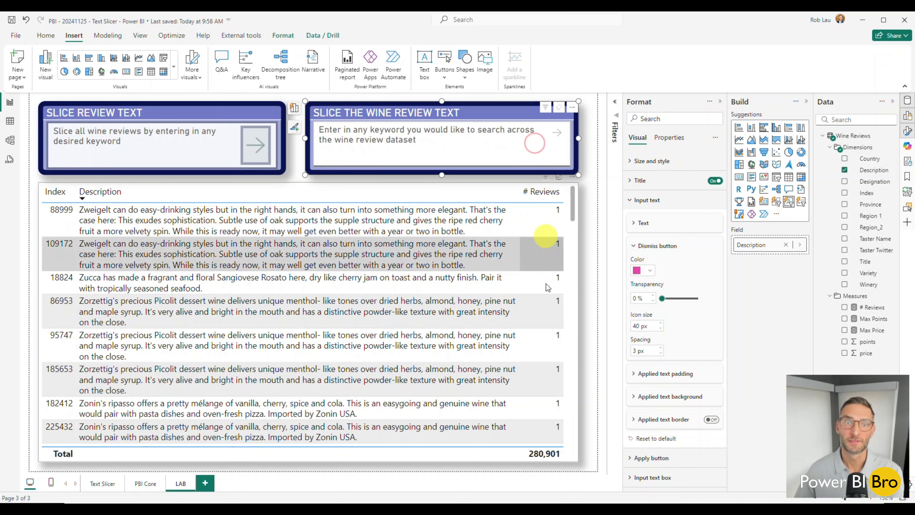
pyautogui.click(637, 249)
pyautogui.click(635, 269)
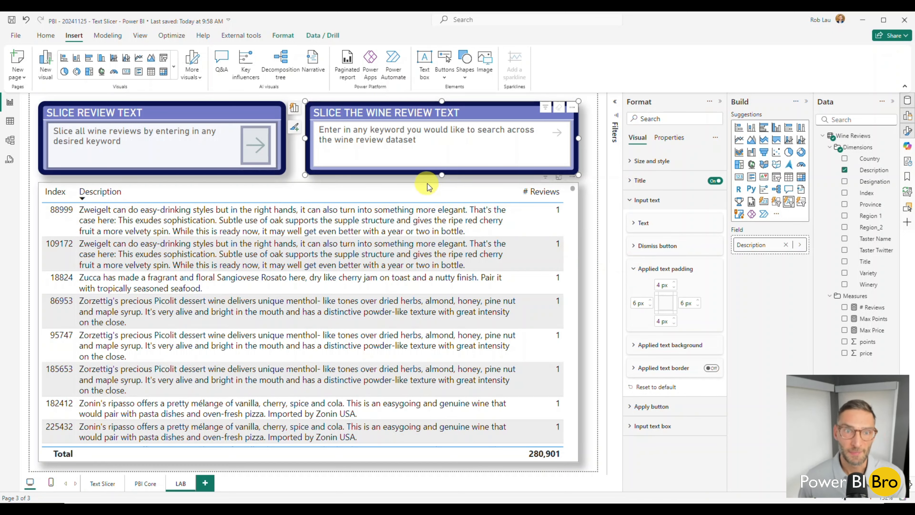
pyautogui.click(383, 143)
pyautogui.write('smooth')
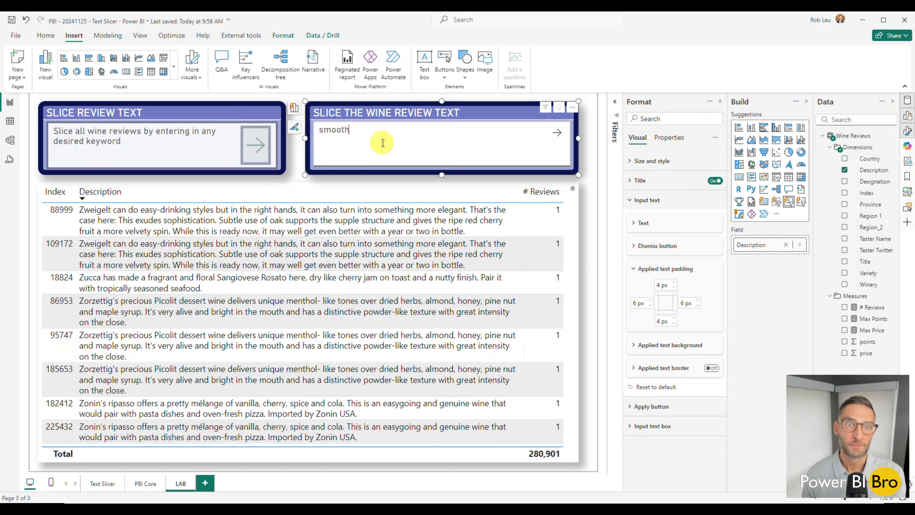
pyautogui.press('Return')
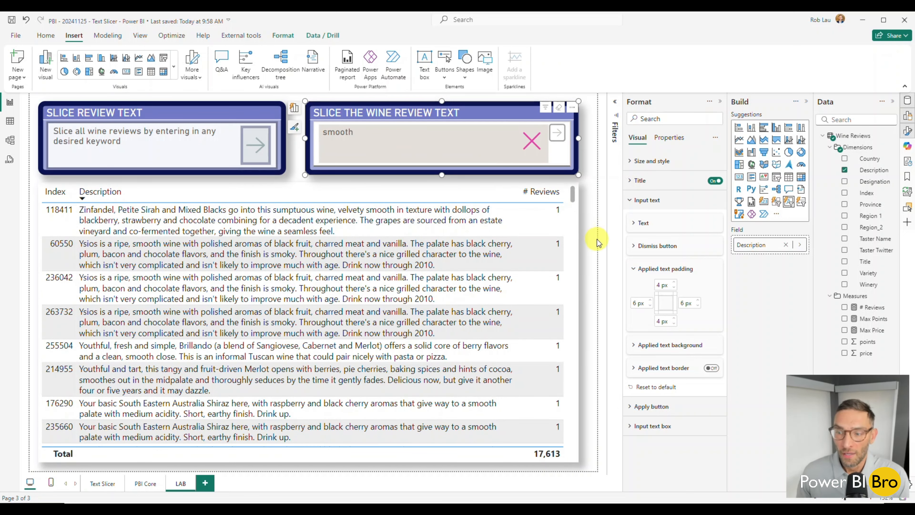
# Try an applied text padding of 11 px at the top and 11 px at the left in the new slicer.
pyautogui.click(674, 283)
pyautogui.click(673, 283)
pyautogui.click(674, 283)
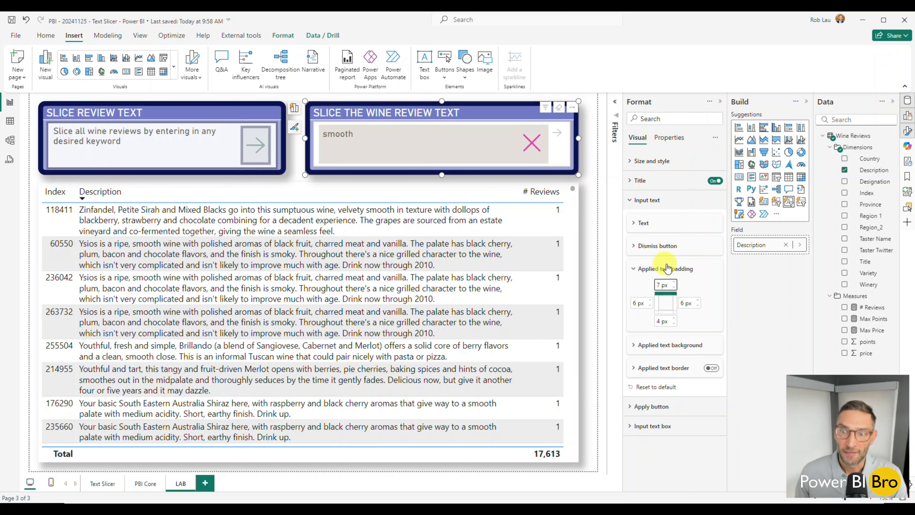
pyautogui.click(674, 283)
pyautogui.click(675, 283)
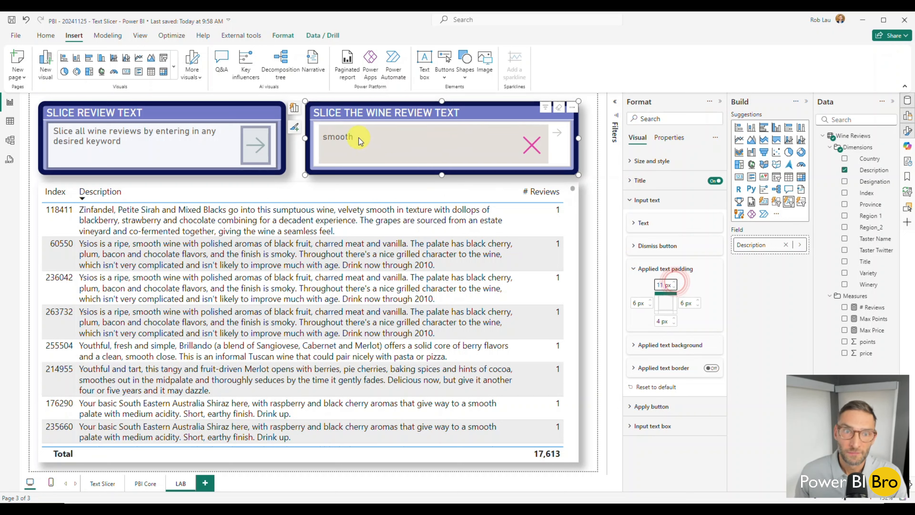
pyautogui.click(651, 301)
pyautogui.click(650, 301)
pyautogui.click(650, 301)
pyautogui.click(650, 301)
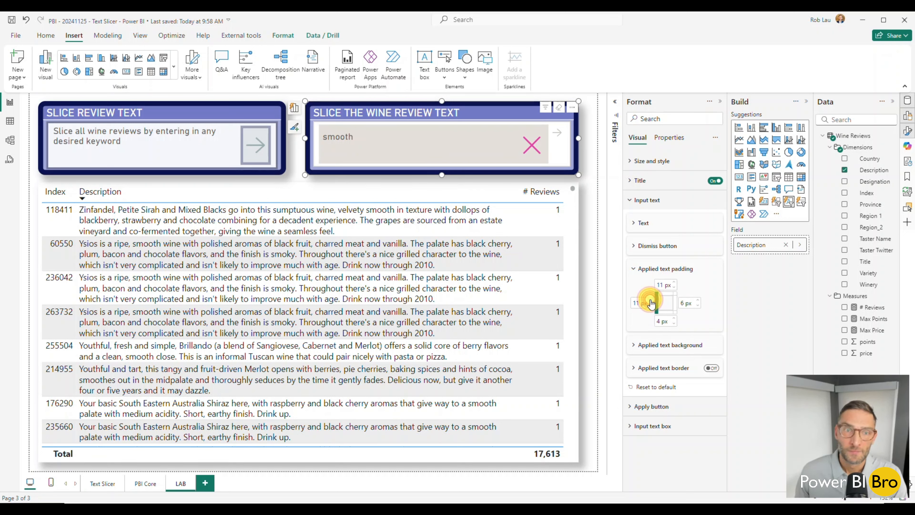
pyautogui.click(650, 301)
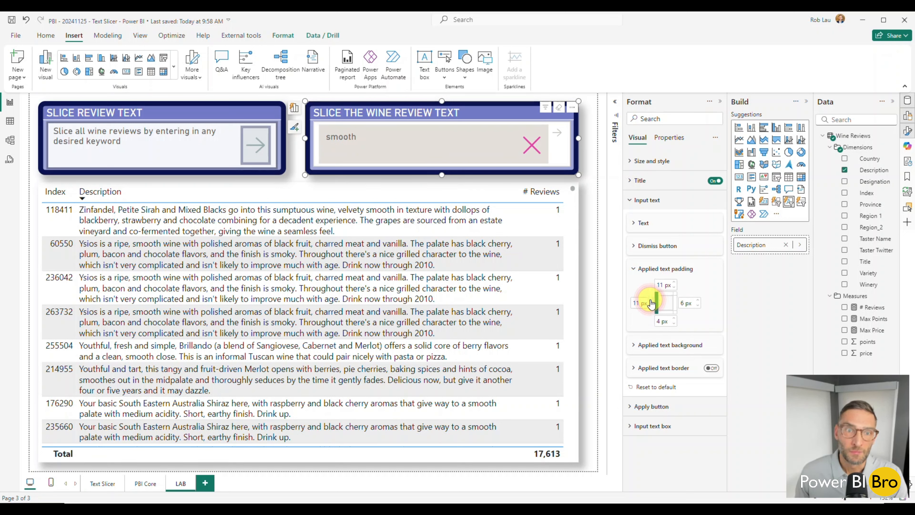
# Match the new slicer's applied text padding to SLICE REVIEW TEXT: 5 px top and bottom, 10 px left and right.
pyautogui.click(165, 103)
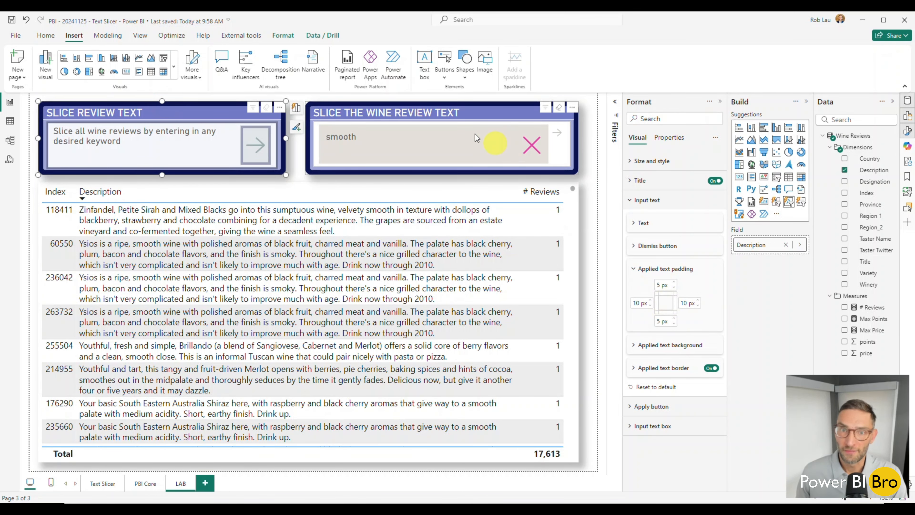
pyautogui.click(408, 105)
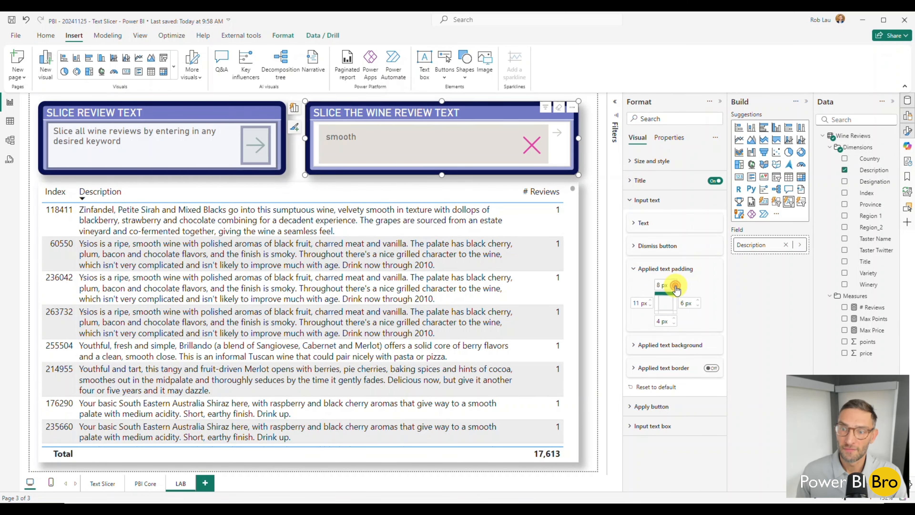
pyautogui.click(675, 286)
pyautogui.click(676, 286)
pyautogui.click(675, 286)
pyautogui.click(675, 318)
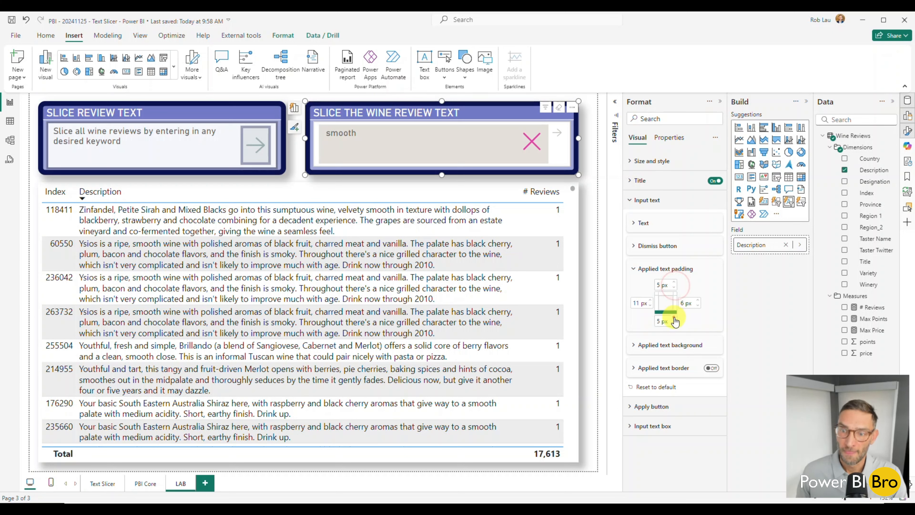
pyautogui.click(651, 305)
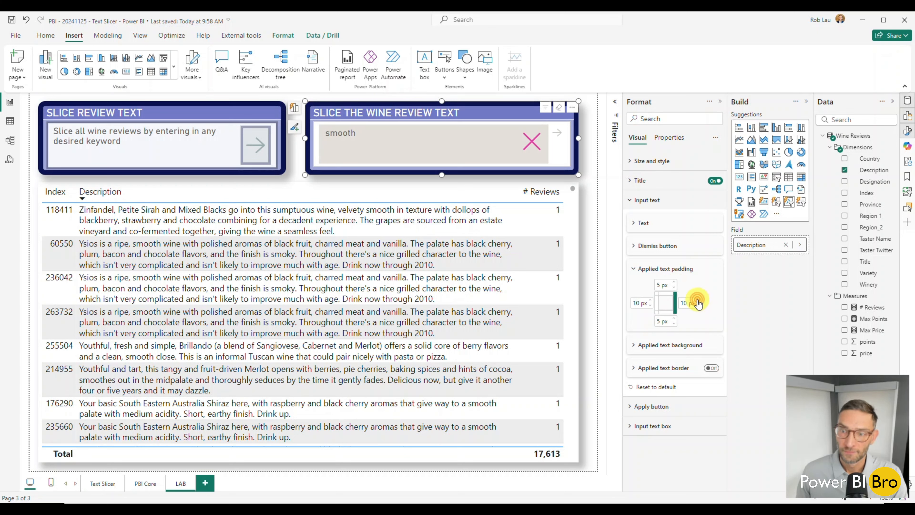
pyautogui.click(698, 304)
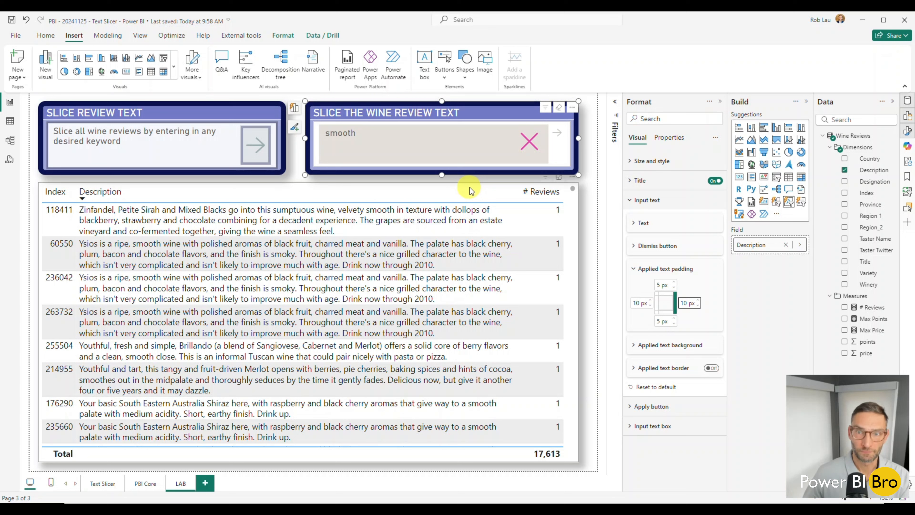
# Color the new slicer's applied text background #9fb4b2, theme color 8, 60% lighter.
pyautogui.click(633, 269)
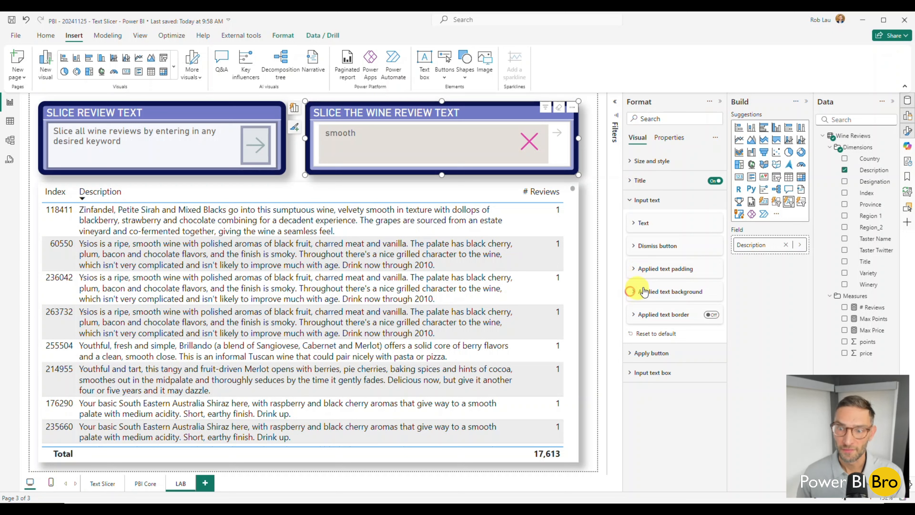
pyautogui.click(634, 292)
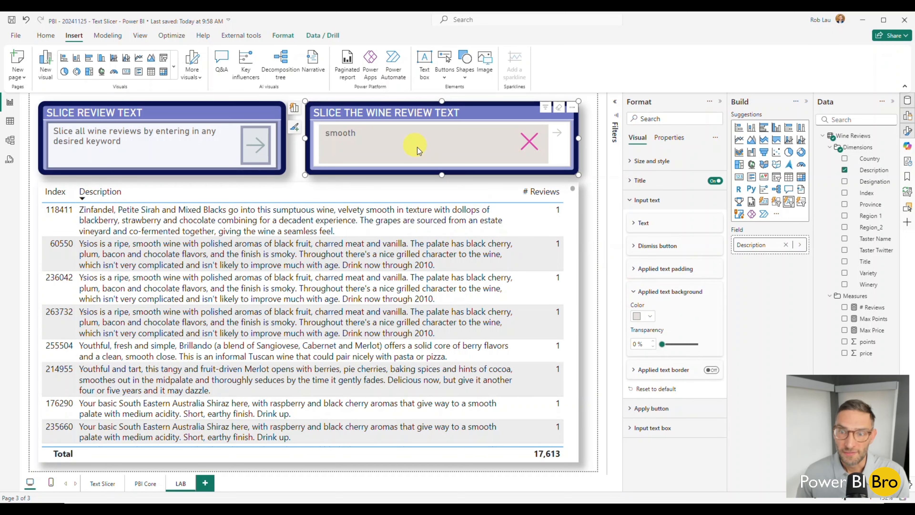
pyautogui.click(645, 316)
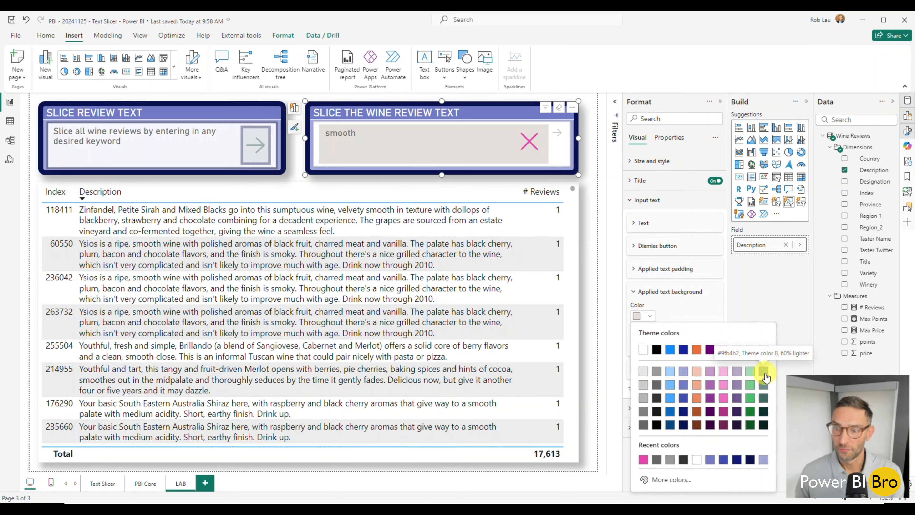
pyautogui.click(763, 375)
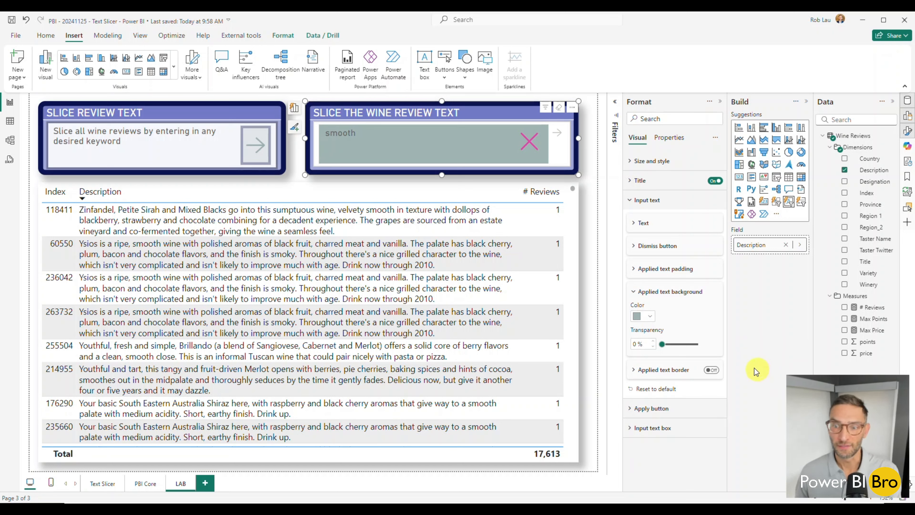
# Check the background transparency of SLICE REVIEW TEXT and set the new slicer's applied text background transparency to the same 54%.
pyautogui.click(193, 105)
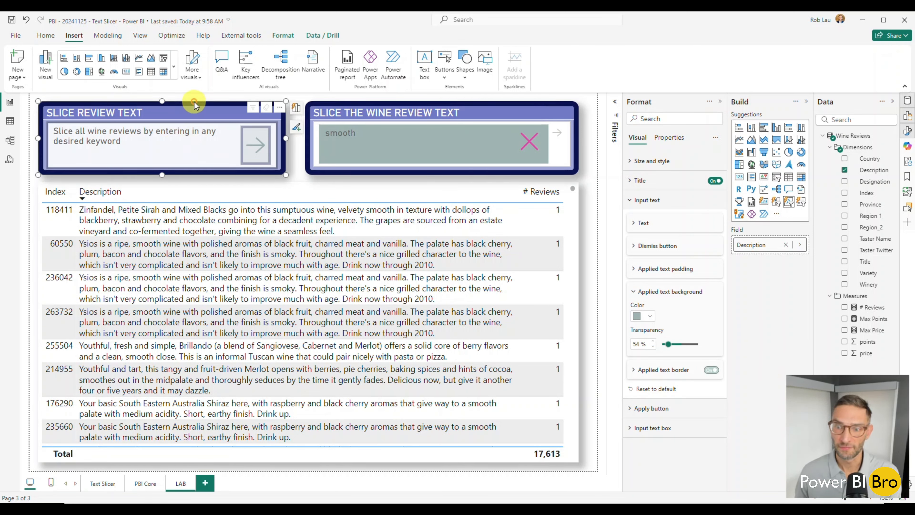
pyautogui.click(336, 106)
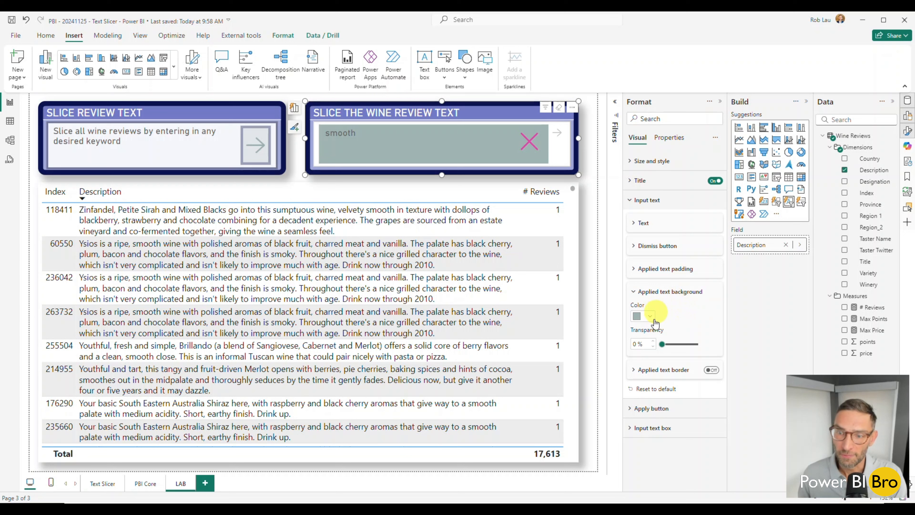
pyautogui.moveTo(659, 343); pyautogui.dragTo(683, 346)
pyautogui.click(654, 347)
pyautogui.click(653, 346)
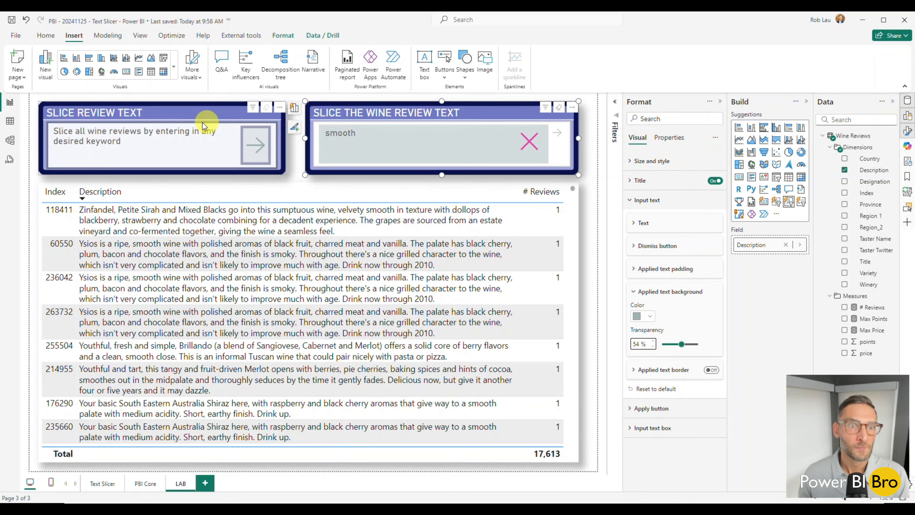
# Filter the reviews for "smooth" with the SLICE REVIEW TEXT slicer.
pyautogui.click(159, 157)
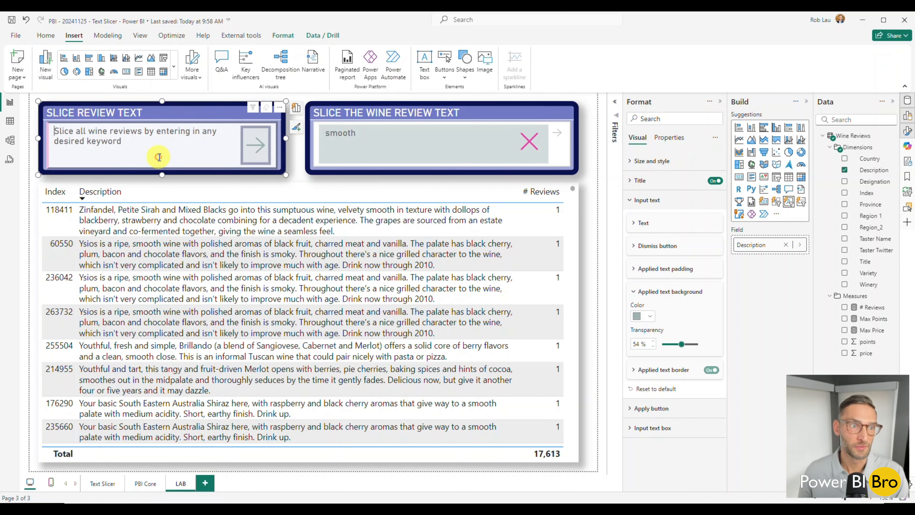
pyautogui.write('smooth')
pyautogui.press('Return')
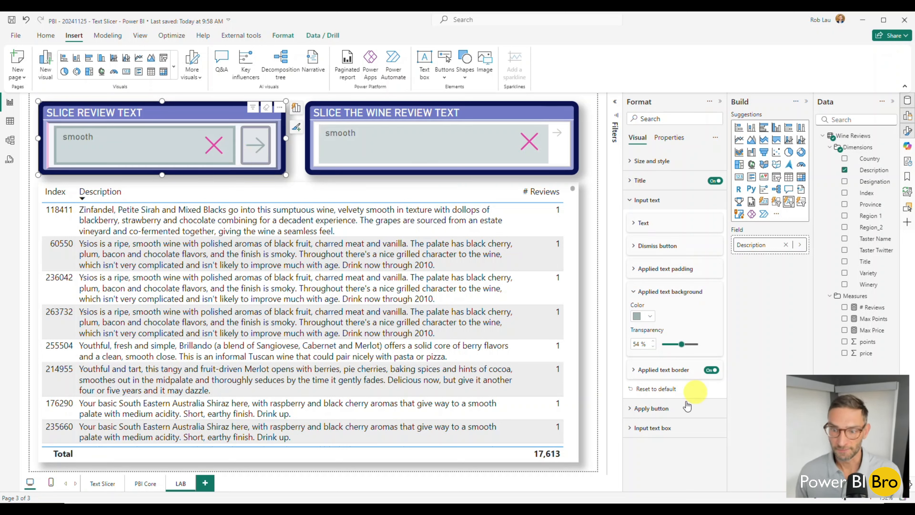
# Try theme color 8, 50% darker, on the applied text border of SLICE REVIEW TEXT, and undo the color change.
pyautogui.click(634, 370)
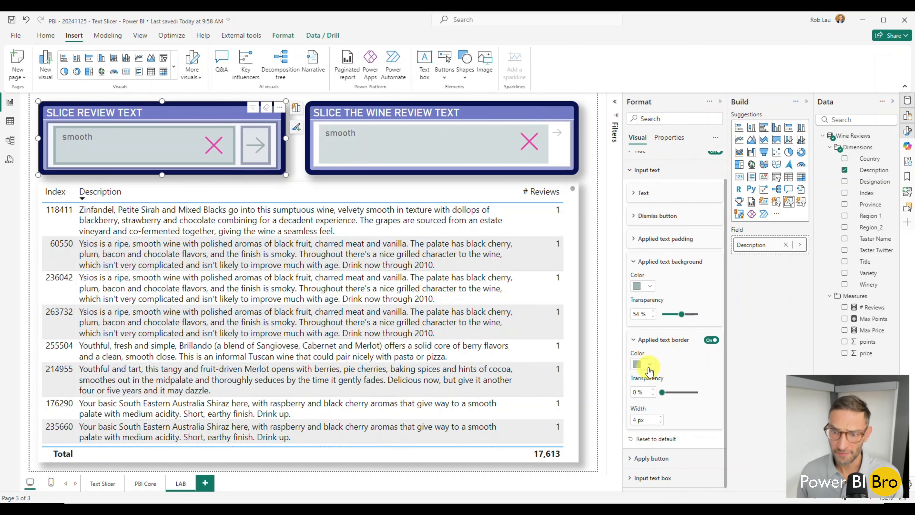
pyautogui.click(644, 364)
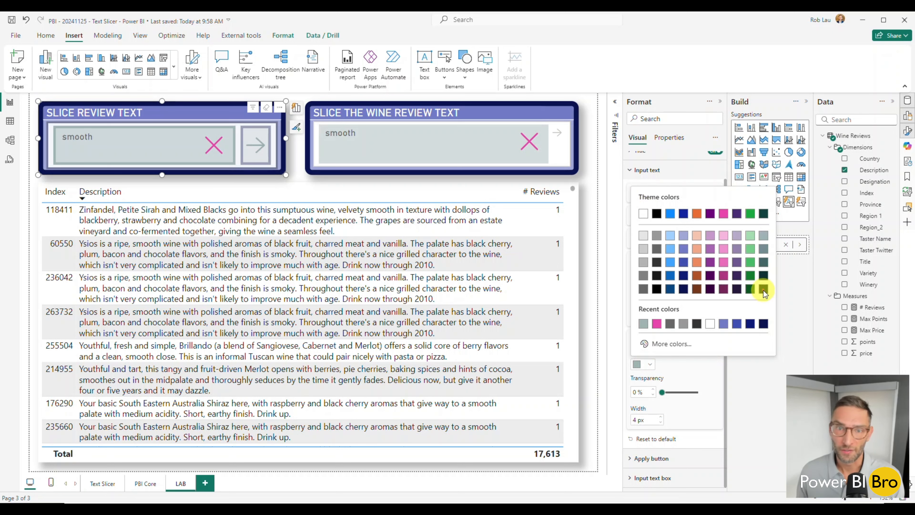
pyautogui.click(763, 290)
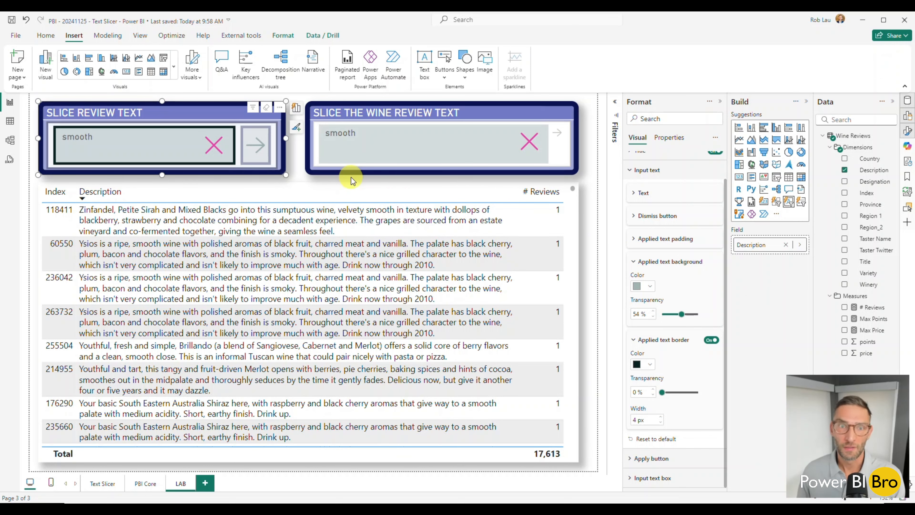
pyautogui.hotkey('ctrl', 'z')
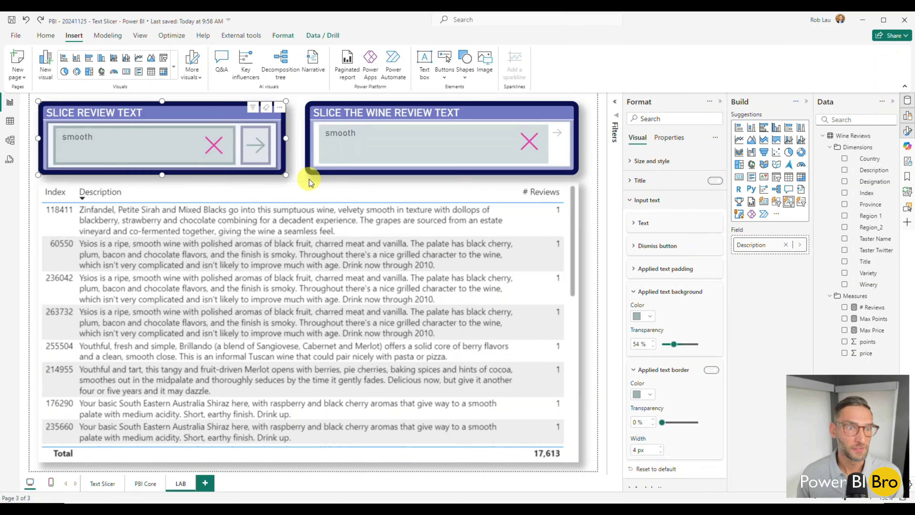
# Turn on the applied text border of SLICE THE WINE REVIEW TEXT with theme color 8, 50% darker, and a width of 4 px.
pyautogui.click(347, 178)
pyautogui.click(357, 173)
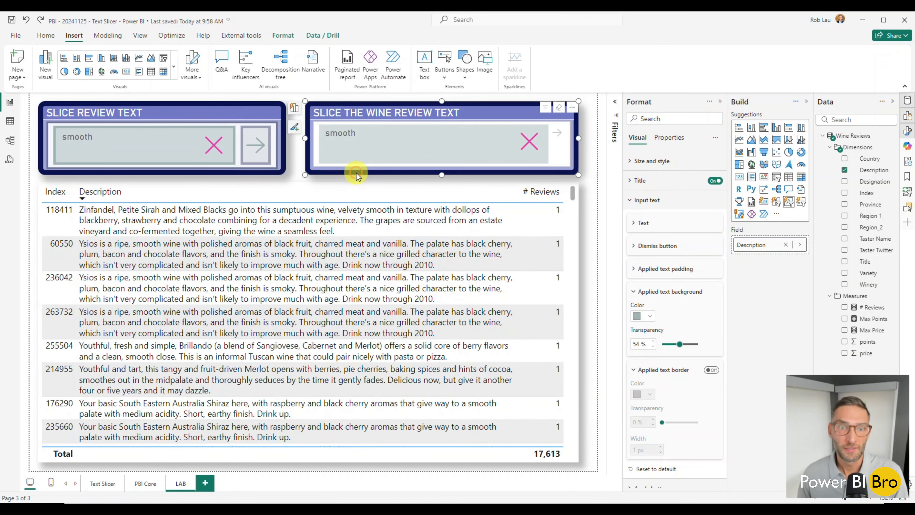
pyautogui.click(712, 370)
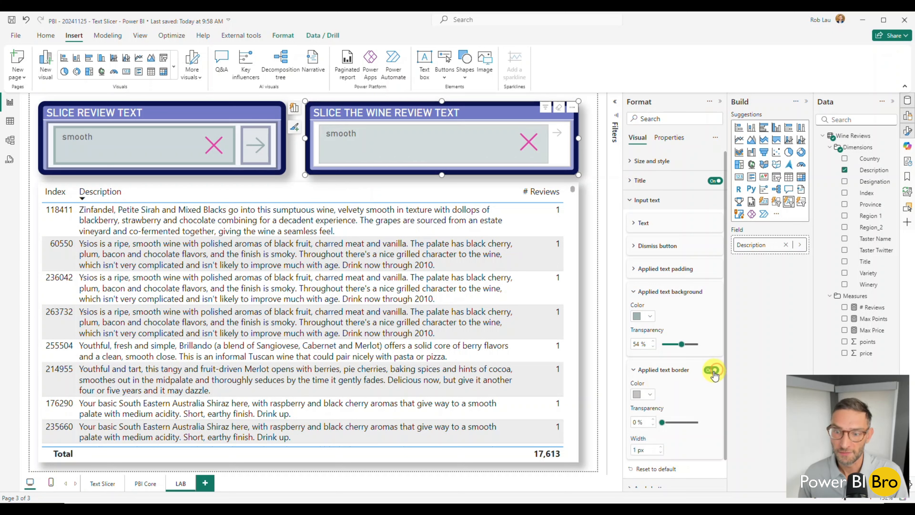
pyautogui.click(649, 394)
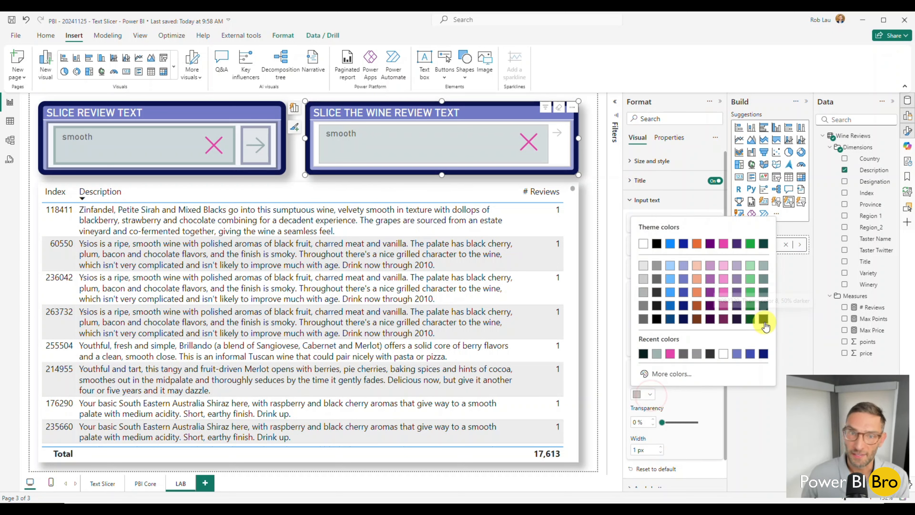
pyautogui.click(764, 321)
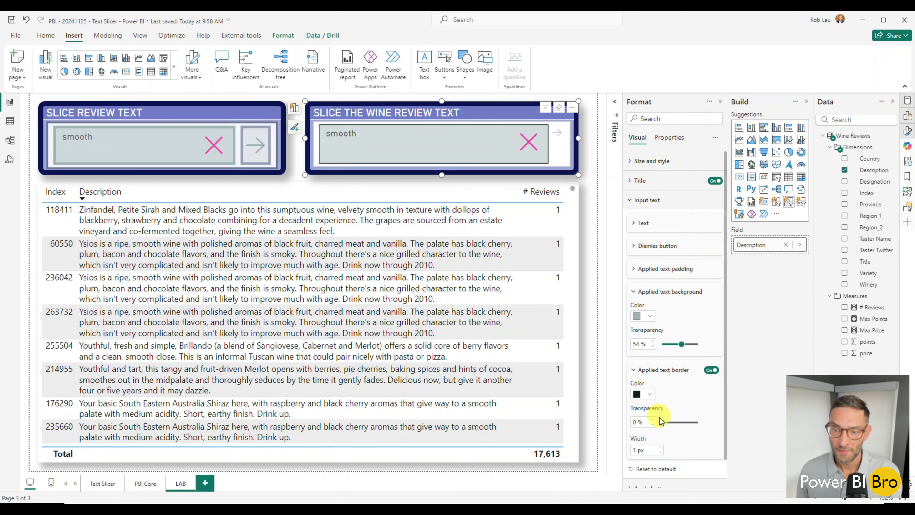
pyautogui.click(661, 447)
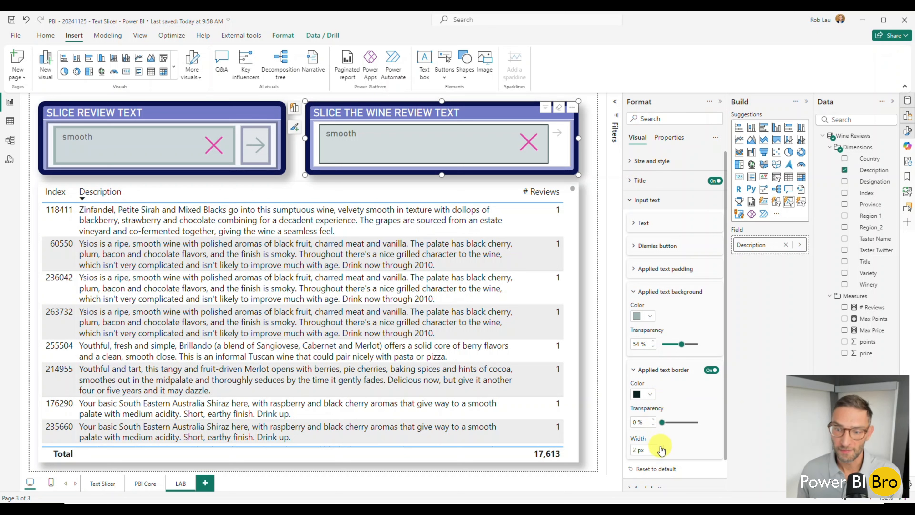
pyautogui.click(660, 447)
pyautogui.click(660, 447)
# Check the border settings of SLICE REVIEW TEXT and recolor the new slicer's applied text border to theme color 8, 60% lighter.
pyautogui.click(210, 103)
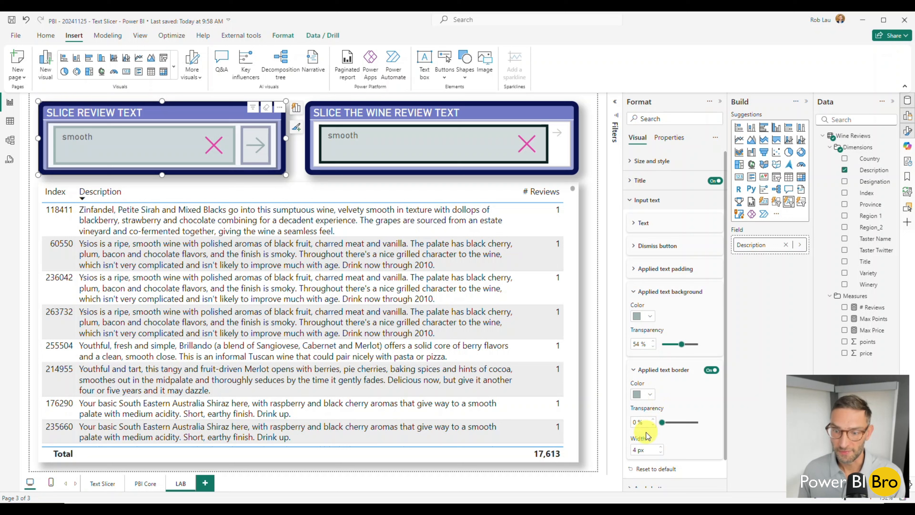
pyautogui.click(395, 116)
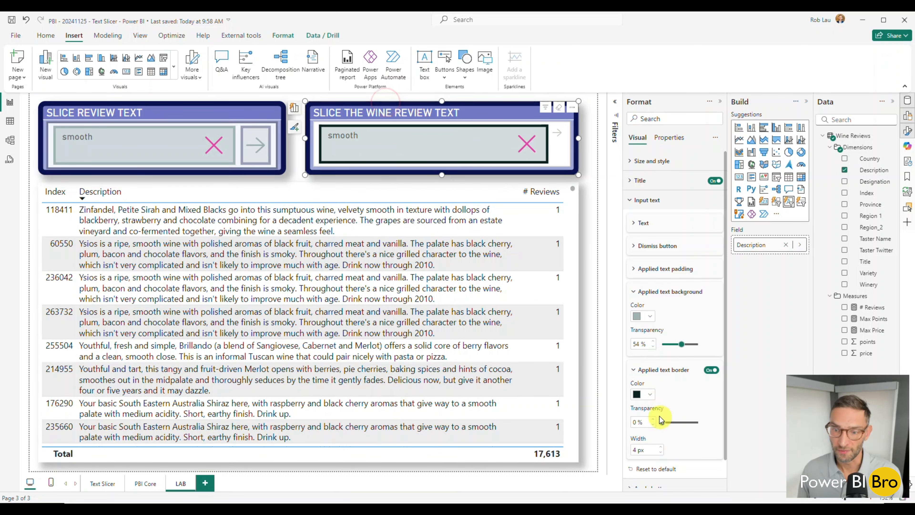
pyautogui.click(651, 394)
pyautogui.click(763, 266)
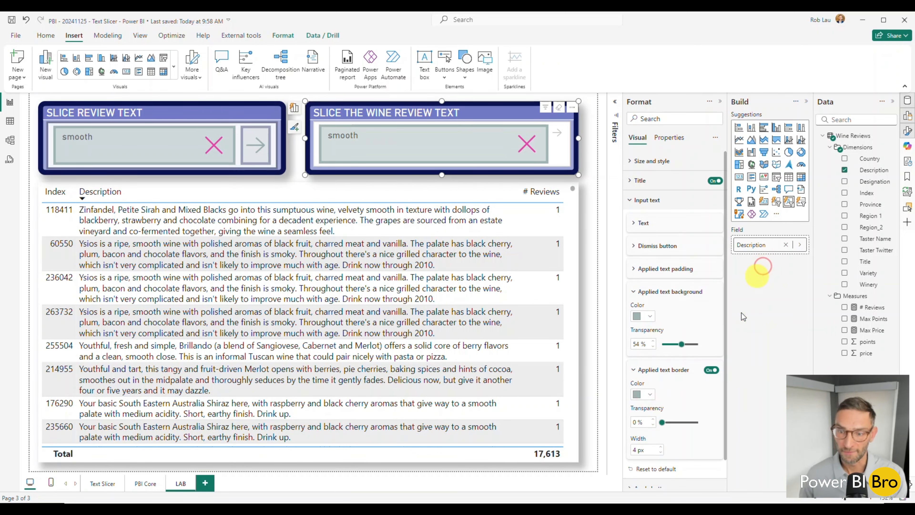
# Clear the keyword from SLICE THE WINE REVIEW TEXT and collapse its input text settings.
pyautogui.click(647, 342)
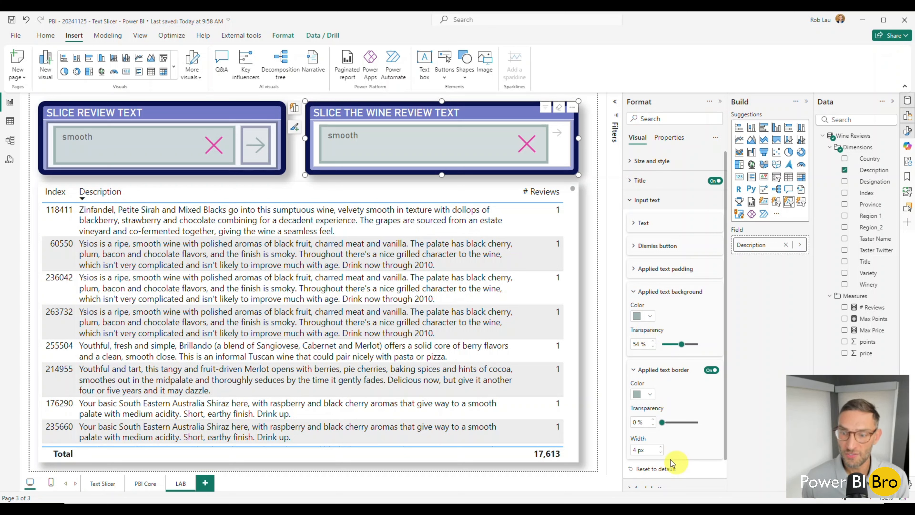
pyautogui.click(647, 370)
pyautogui.click(648, 292)
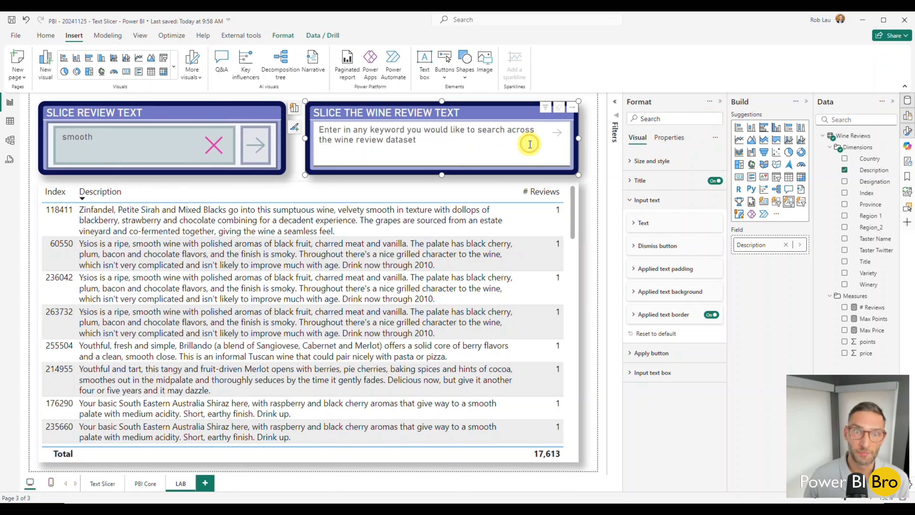
pyautogui.click(648, 201)
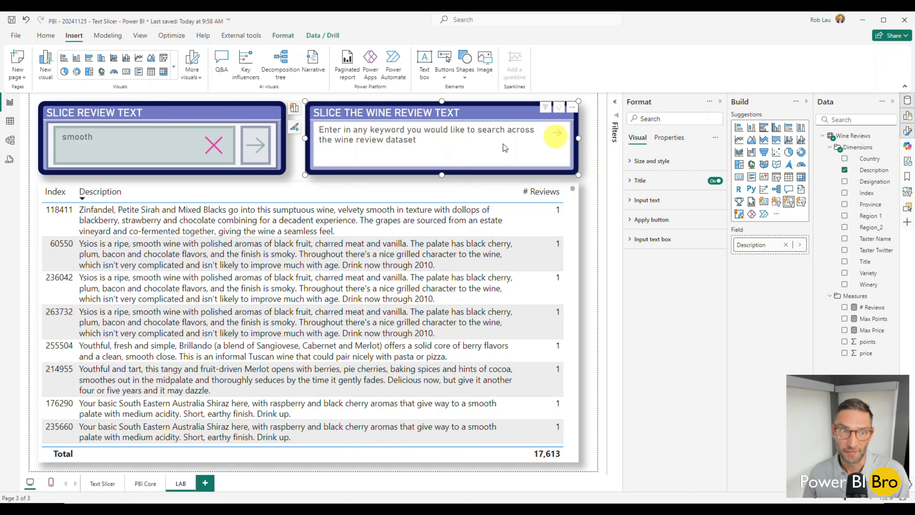
# Test SLICE REVIEW TEXT by clearing and reapplying the keyword "smooth" twice, the second time with its apply arrow.
pyautogui.click(214, 144)
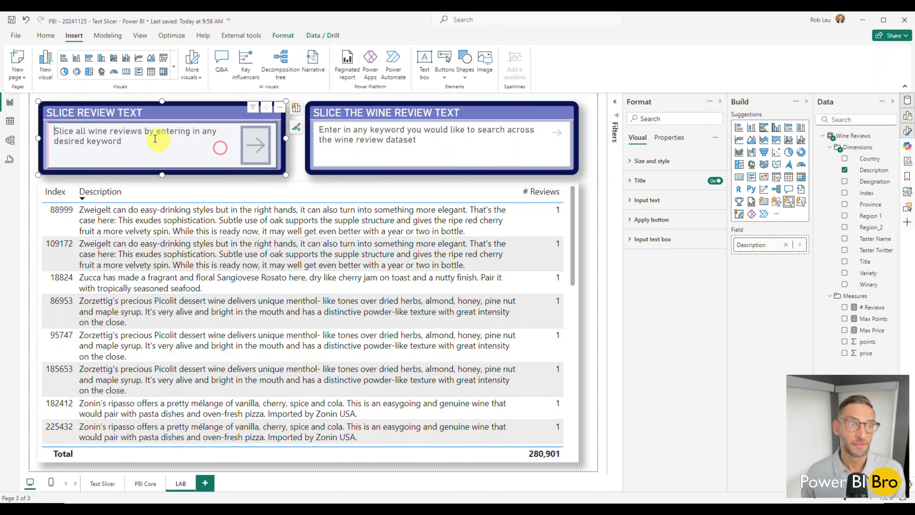
pyautogui.click(155, 139)
pyautogui.write('s')
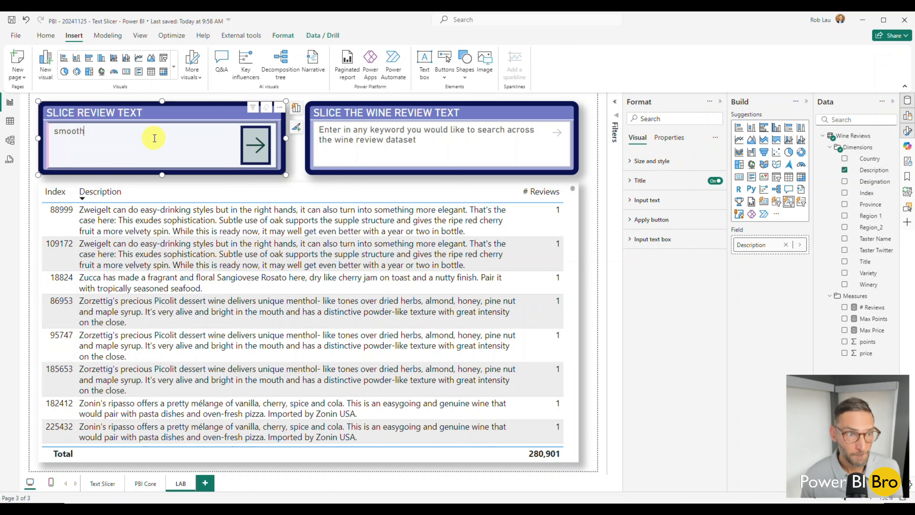
pyautogui.write('mooth')
pyautogui.press('Return')
pyautogui.click(211, 145)
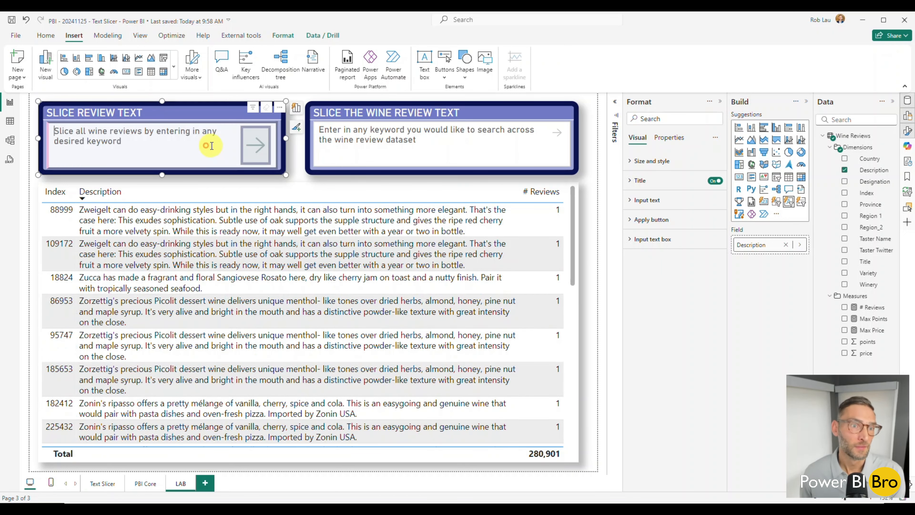
pyautogui.click(153, 145)
pyautogui.write('smooth')
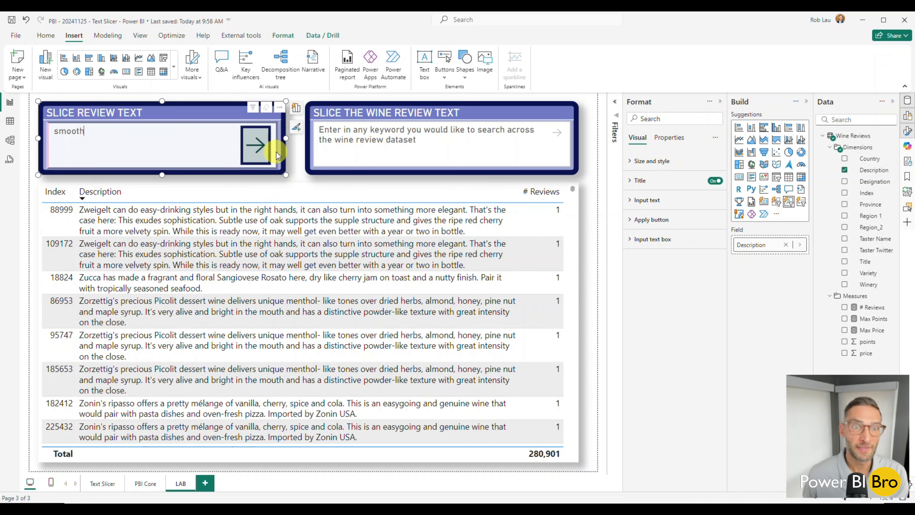
pyautogui.click(256, 154)
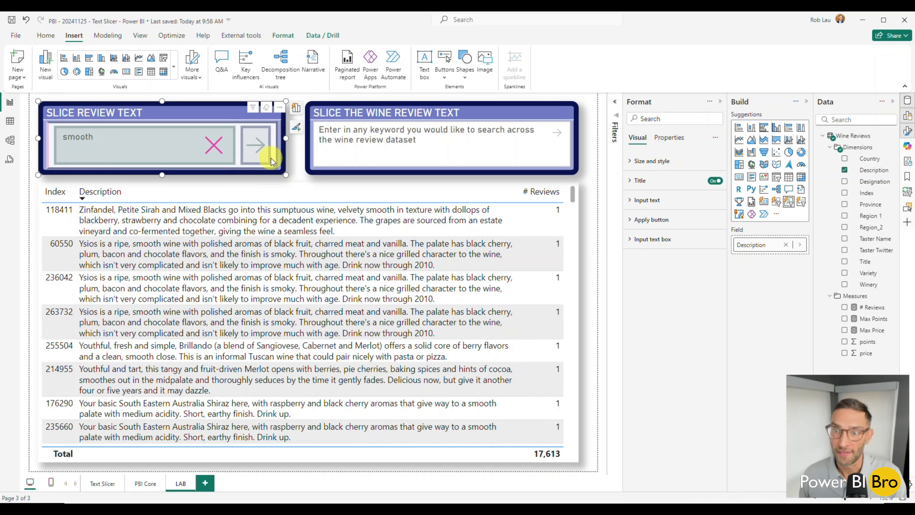
# Enter "smot" in the new slicer and set its apply button icon to the dark green theme color 8.
pyautogui.click(444, 143)
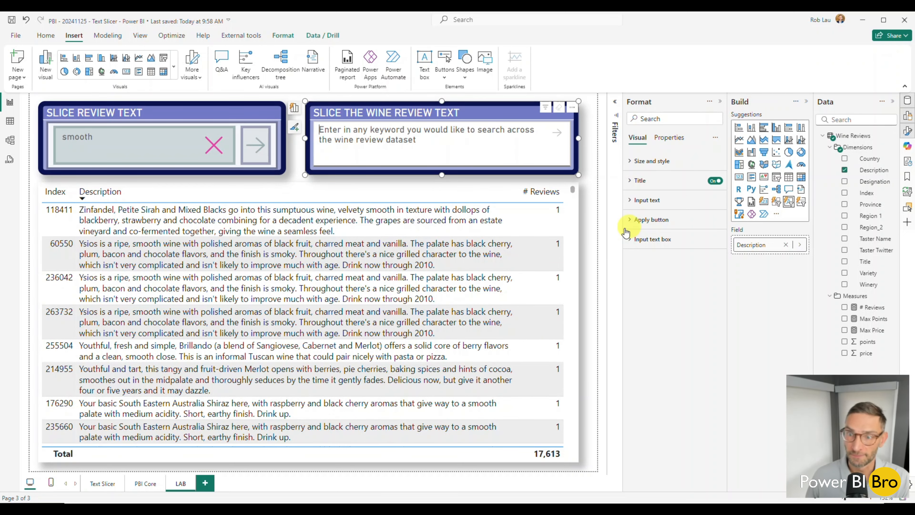
pyautogui.click(455, 144)
pyautogui.write('smot')
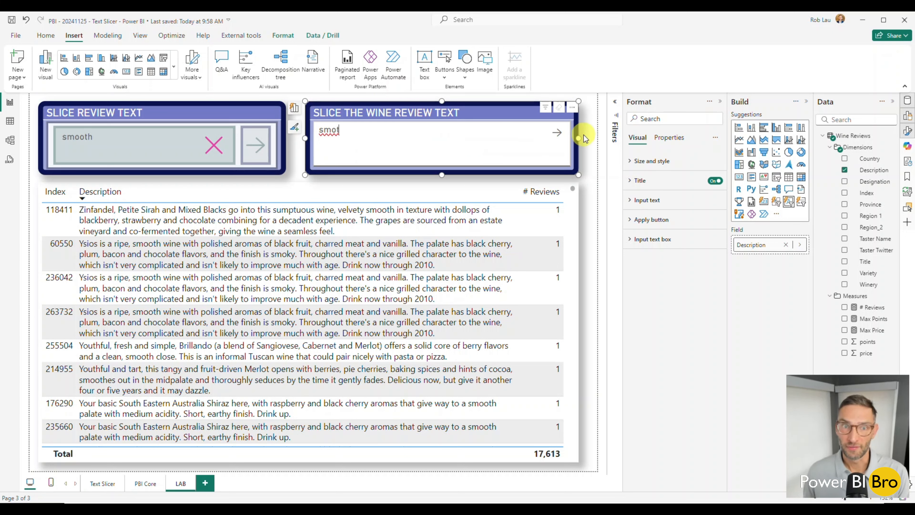
pyautogui.click(629, 221)
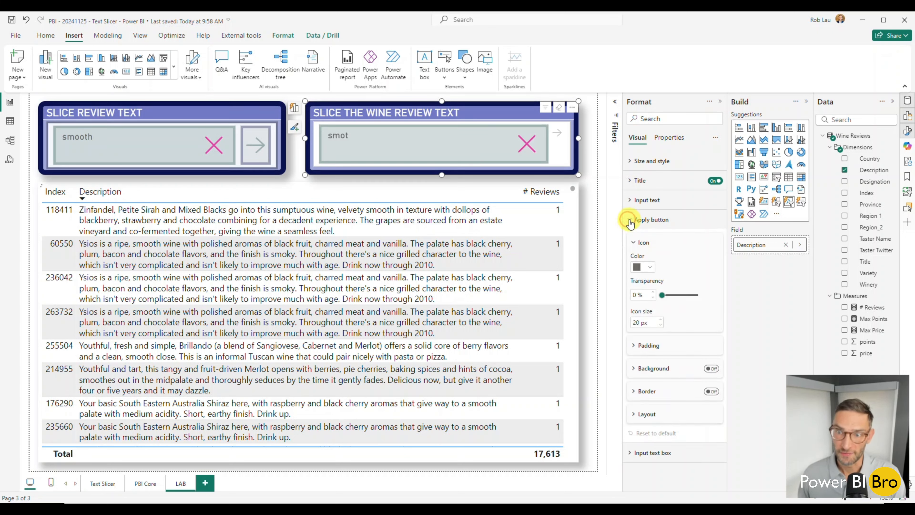
pyautogui.click(630, 221)
pyautogui.click(630, 221)
pyautogui.click(650, 267)
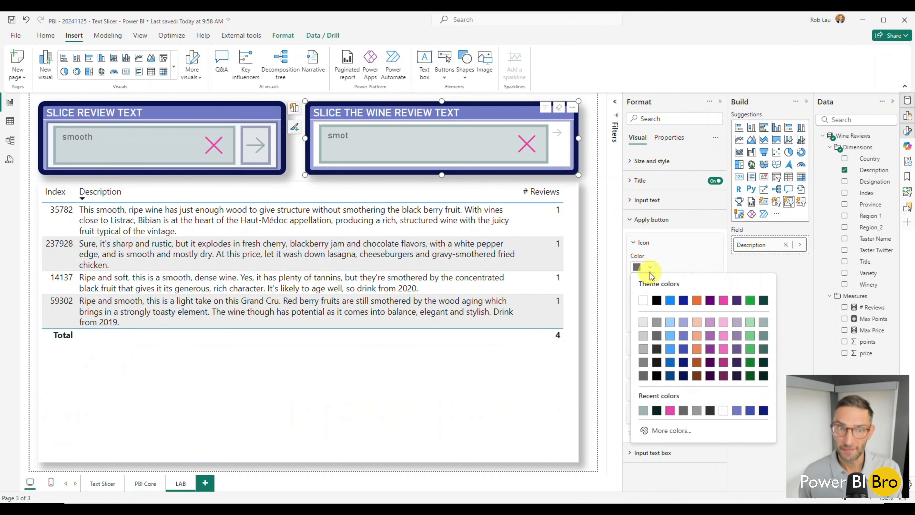
pyautogui.click(764, 301)
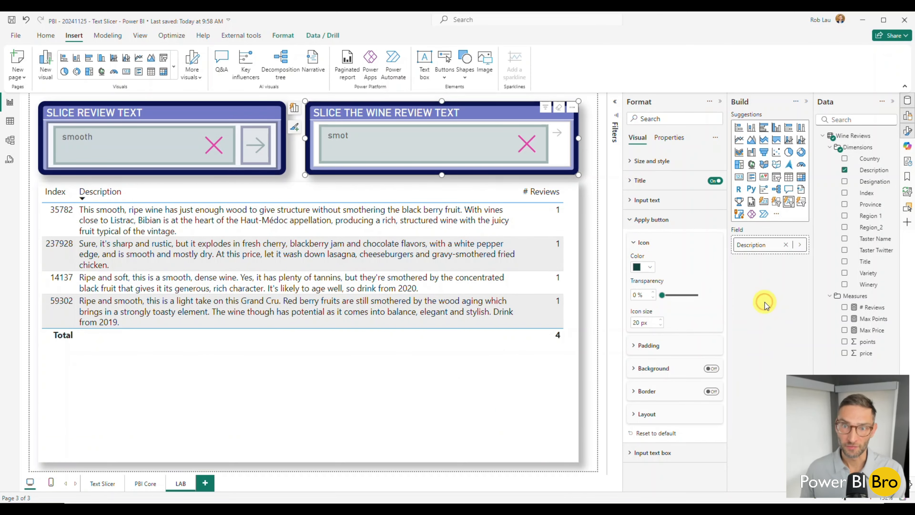
# Replace the new slicer's keyword with "sm" and set its apply button icon size to 40 px.
pyautogui.click(526, 145)
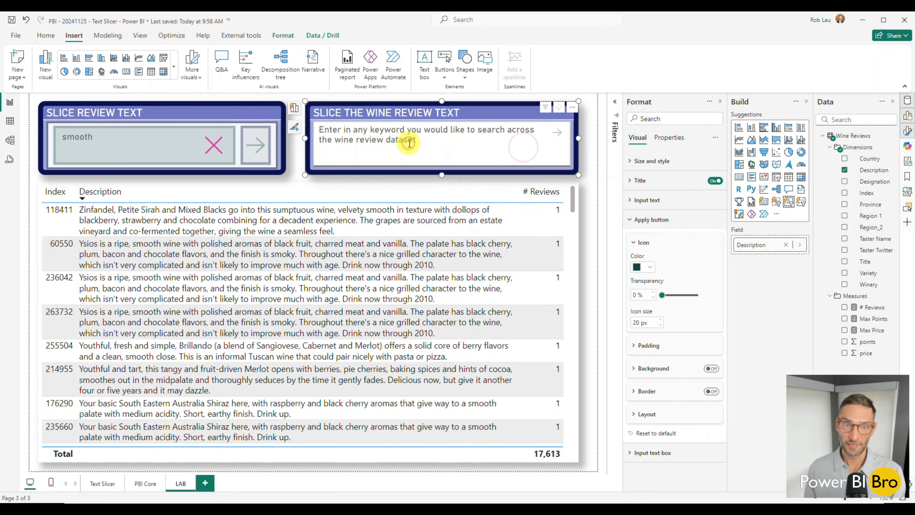
pyautogui.click(409, 143)
pyautogui.write('sm')
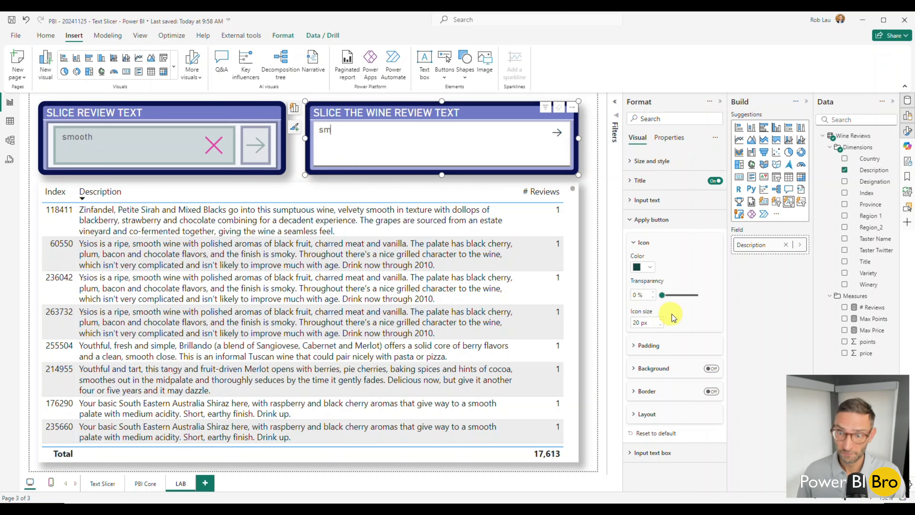
pyautogui.click(660, 318)
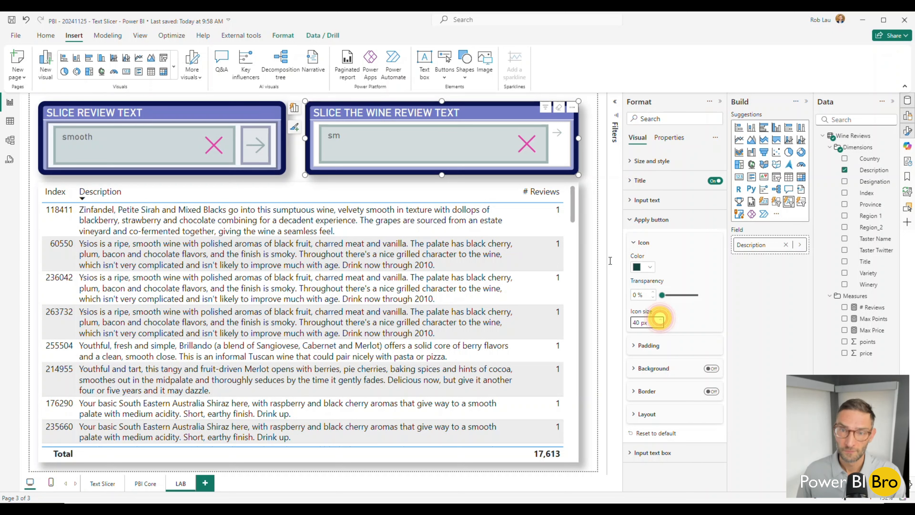
# Clear the new slicer's keyword and preview the enlarged arrow by entering and removing a test letter "s".
pyautogui.click(521, 143)
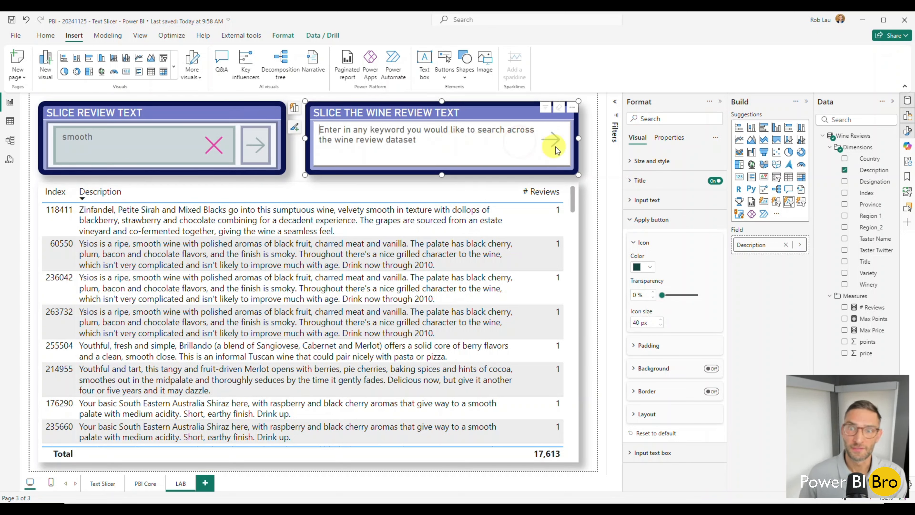
pyautogui.click(428, 150)
pyautogui.write('s')
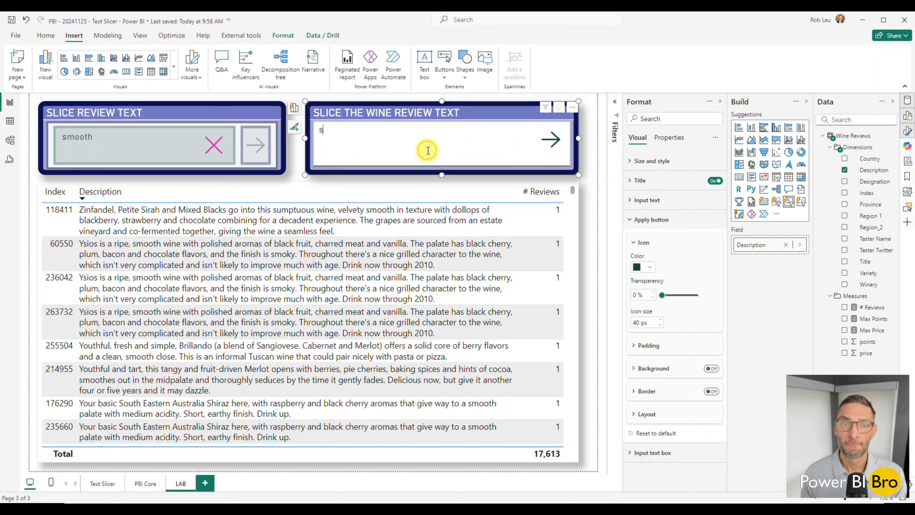
pyautogui.press('BackSpace')
pyautogui.press('BackSpace')
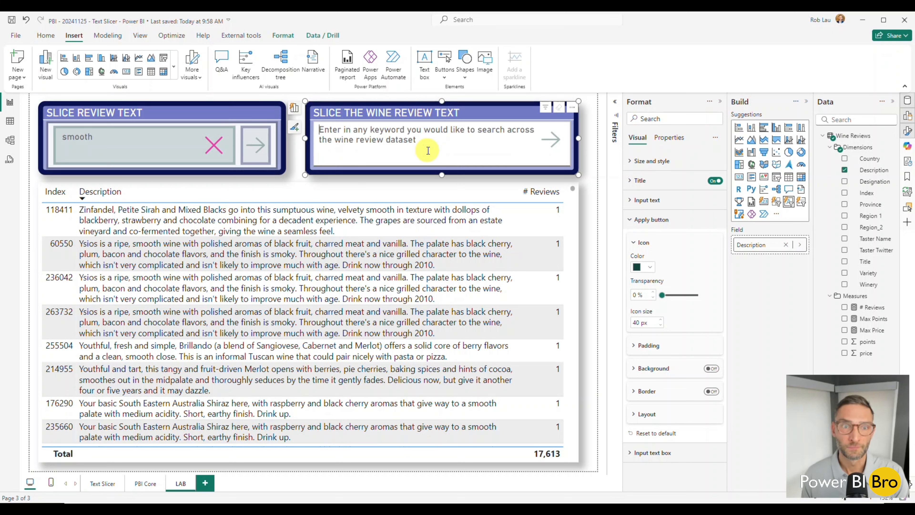
# Match the apply button padding to SLICE REVIEW TEXT: 0 px on the left and right, 5 px on the top and bottom.
pyautogui.click(648, 342)
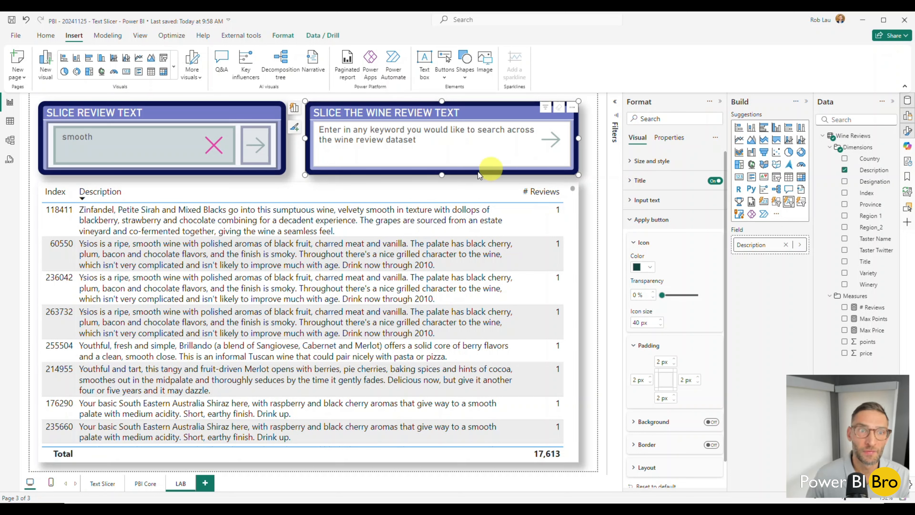
pyautogui.click(202, 112)
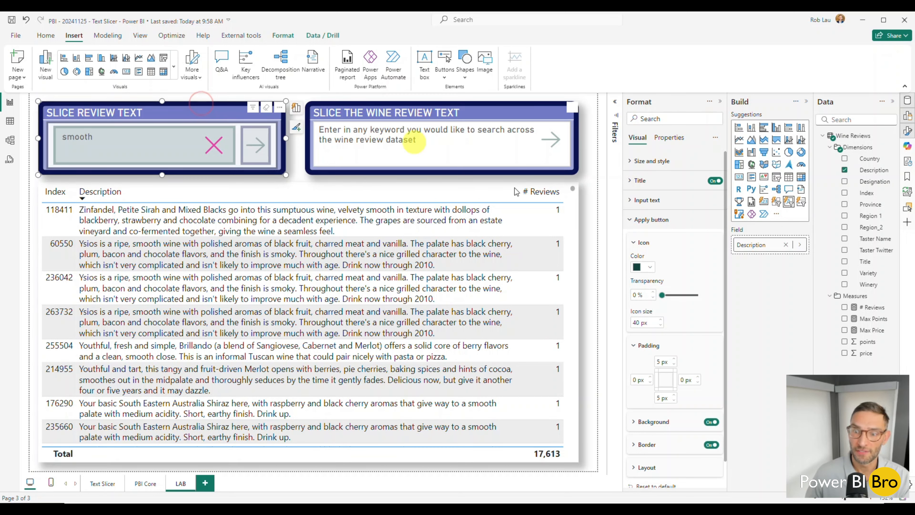
pyautogui.click(425, 102)
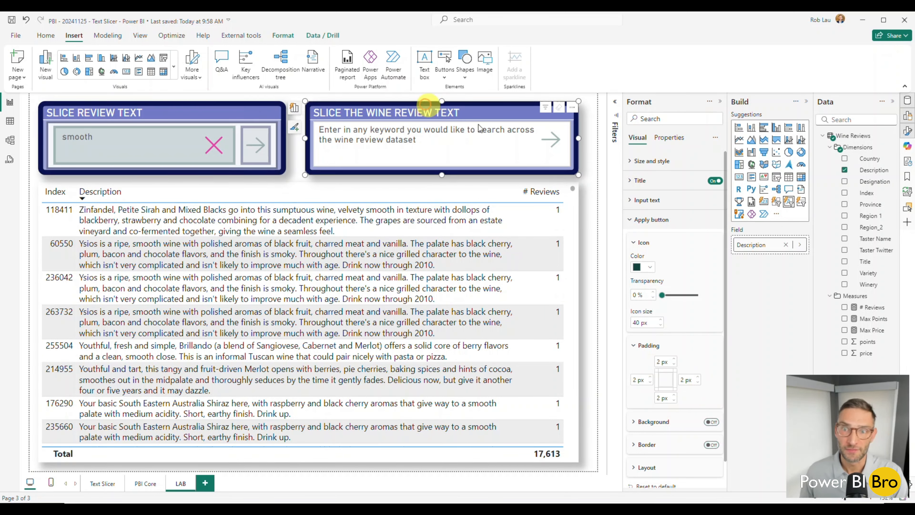
pyautogui.click(698, 382)
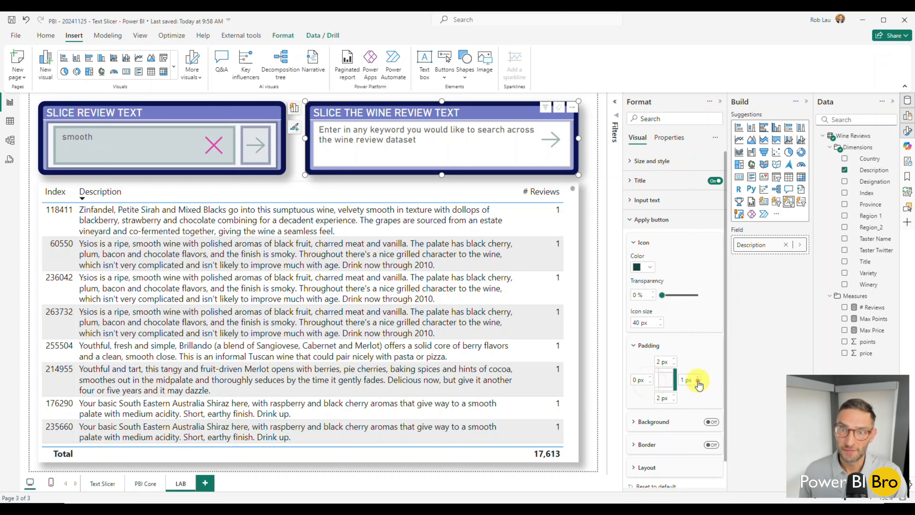
pyautogui.click(674, 365)
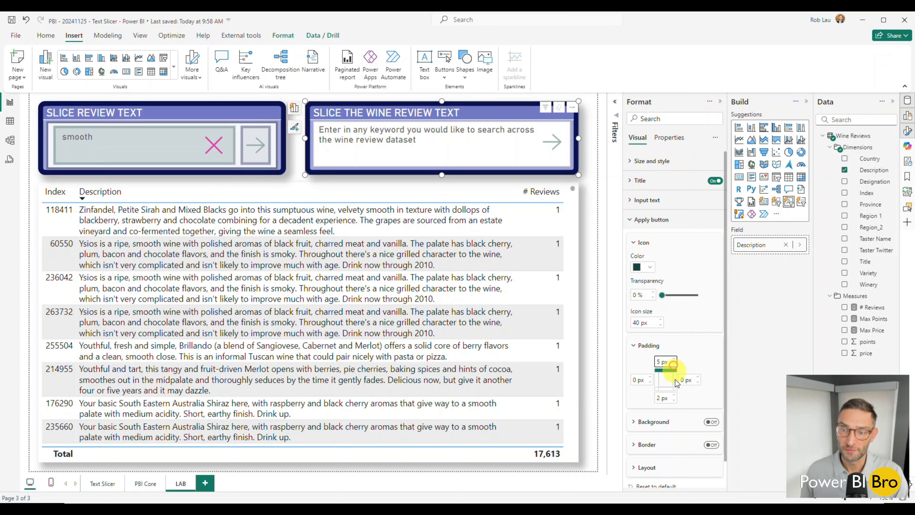
pyautogui.click(675, 394)
pyautogui.click(674, 394)
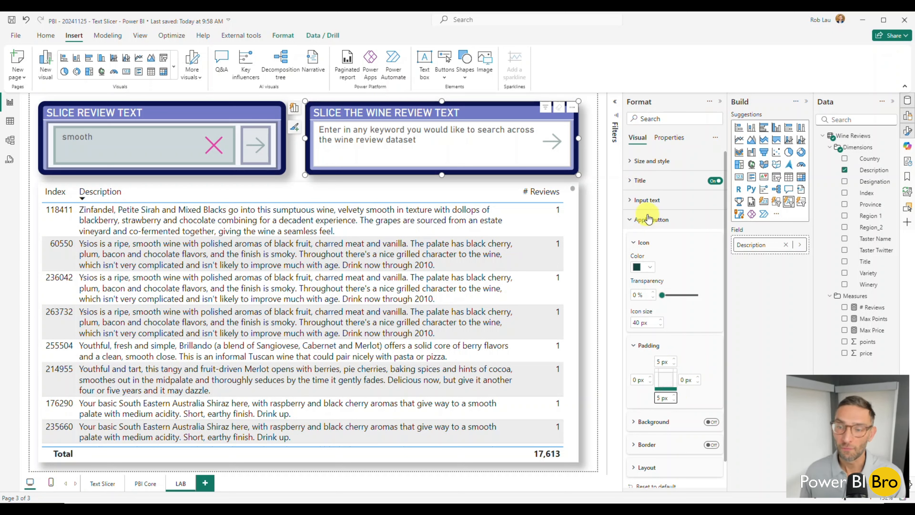
# Turn on the apply button background and give it a light grey-green tint of the theme color at 65% transparency.
pyautogui.scroll(-1, 659, 319)
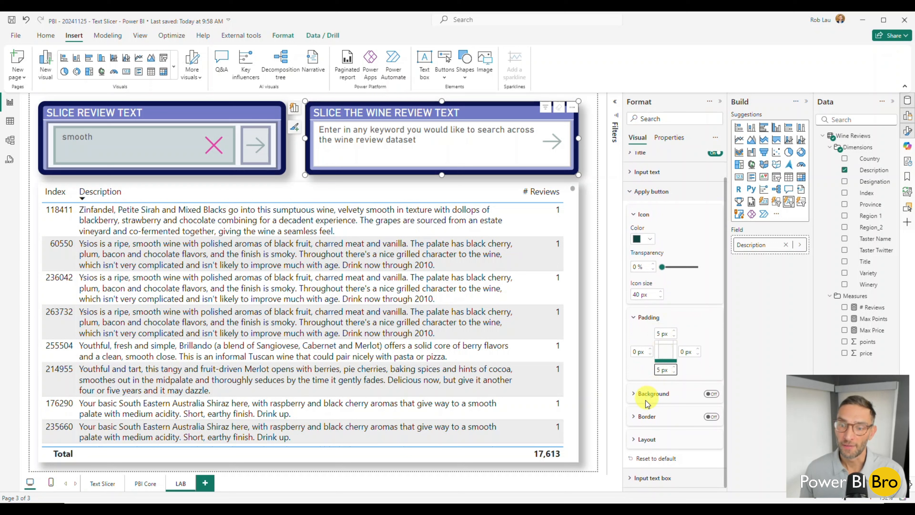
pyautogui.click(710, 394)
pyautogui.click(645, 395)
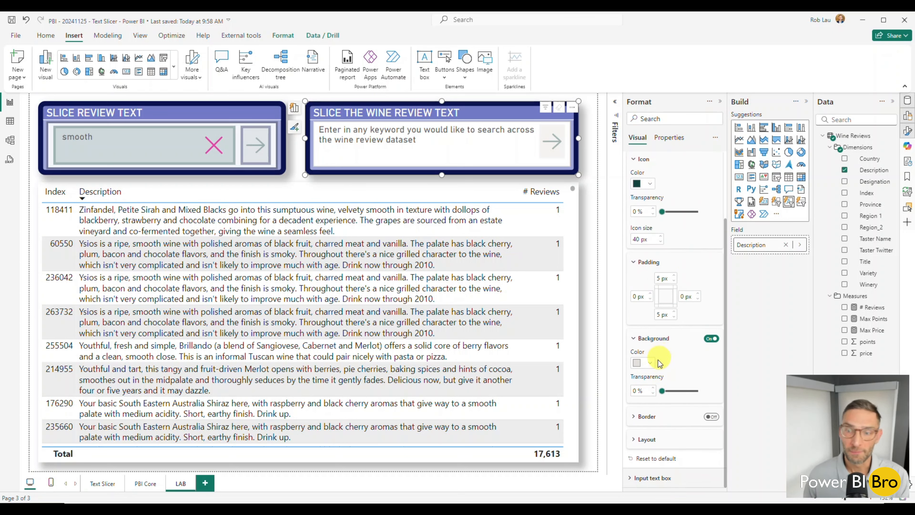
pyautogui.click(652, 362)
pyautogui.click(765, 236)
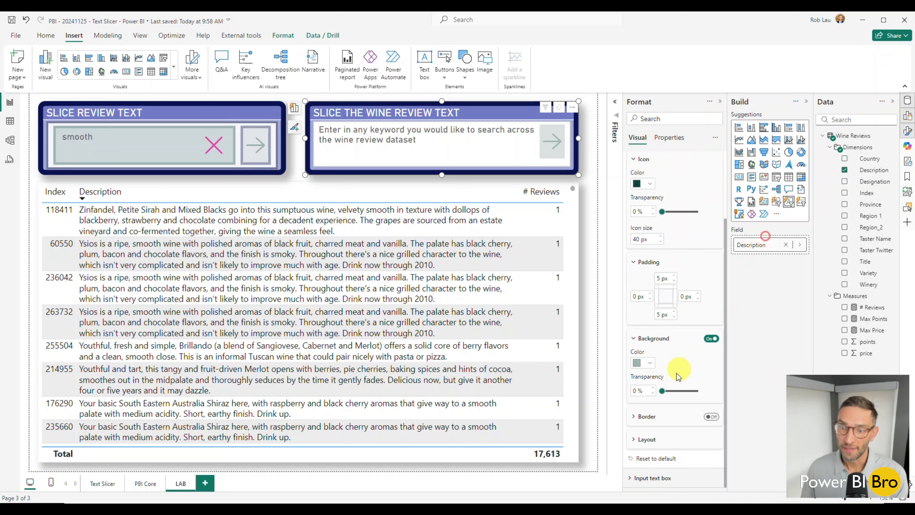
pyautogui.moveTo(661, 390); pyautogui.dragTo(685, 390)
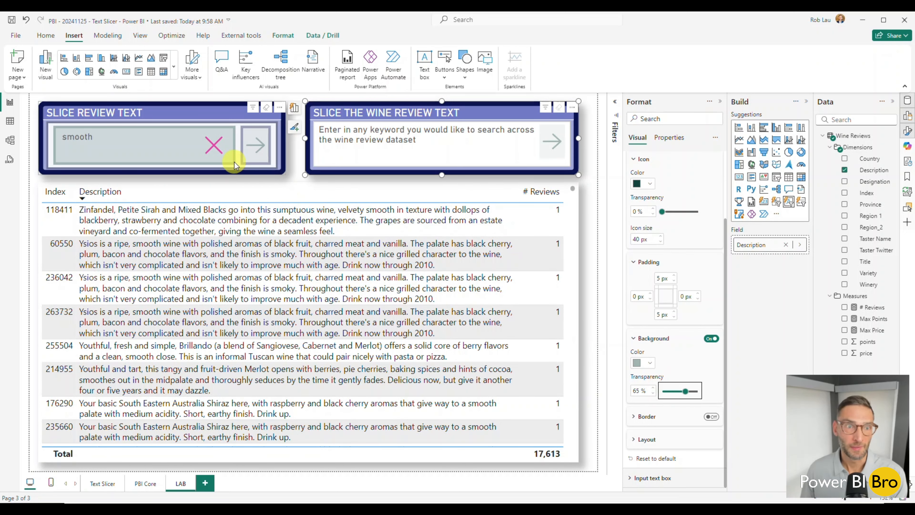
# Match the apply button background to SLICE REVIEW TEXT: dark green theme color 8 at 77% transparency.
pyautogui.click(179, 105)
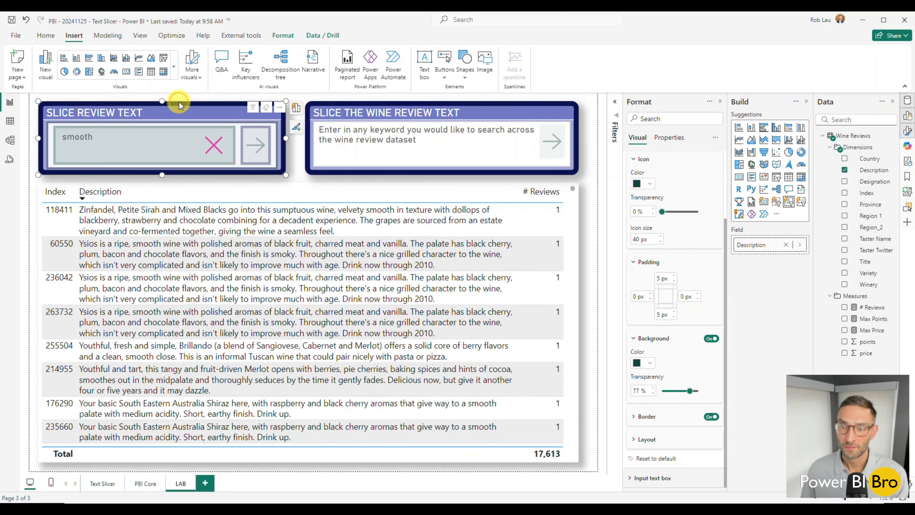
pyautogui.click(426, 101)
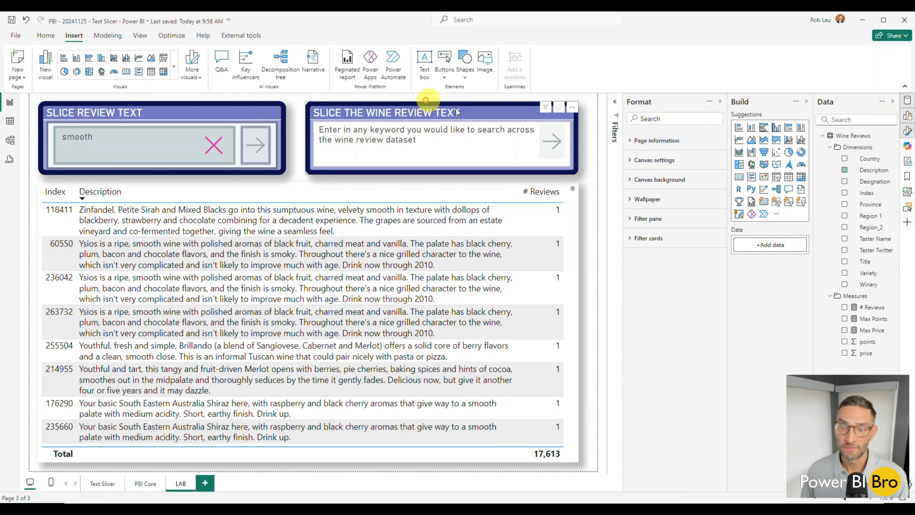
pyautogui.click(402, 107)
pyautogui.click(645, 361)
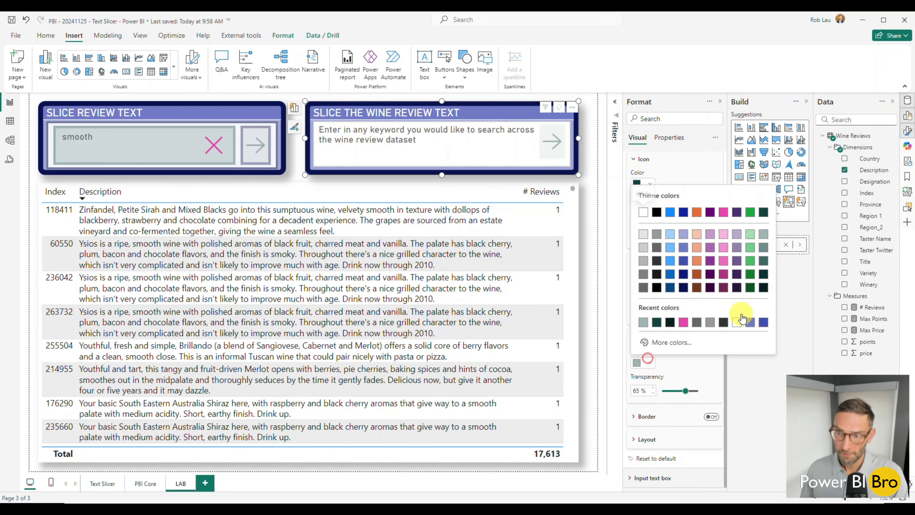
pyautogui.click(764, 212)
pyautogui.click(685, 392)
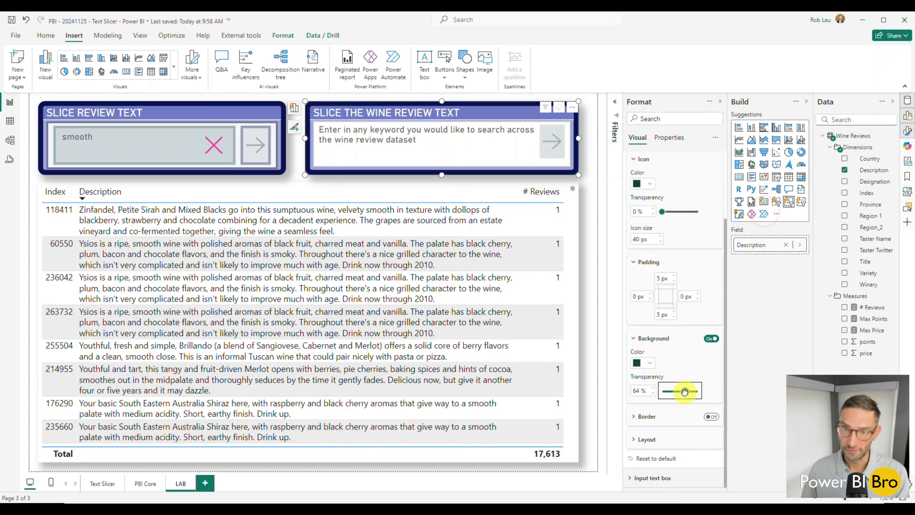
pyautogui.moveTo(685, 392); pyautogui.dragTo(689, 391)
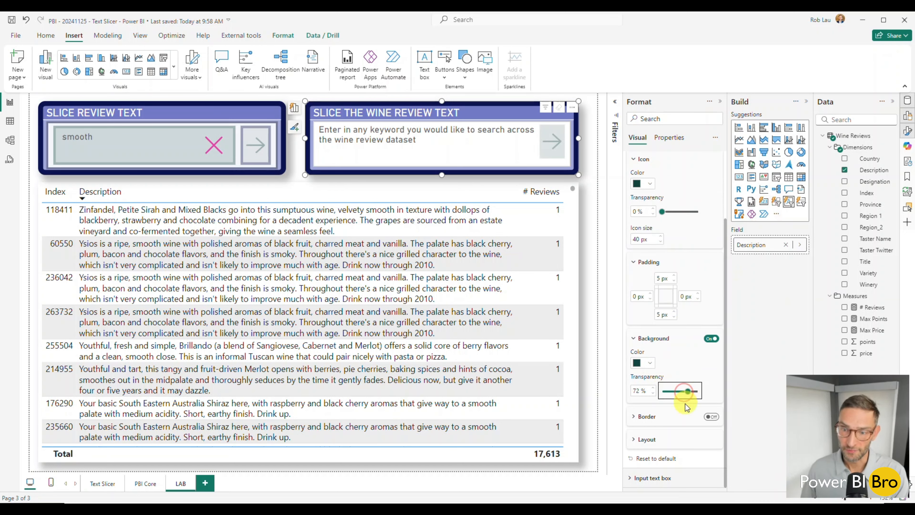
pyautogui.click(652, 389)
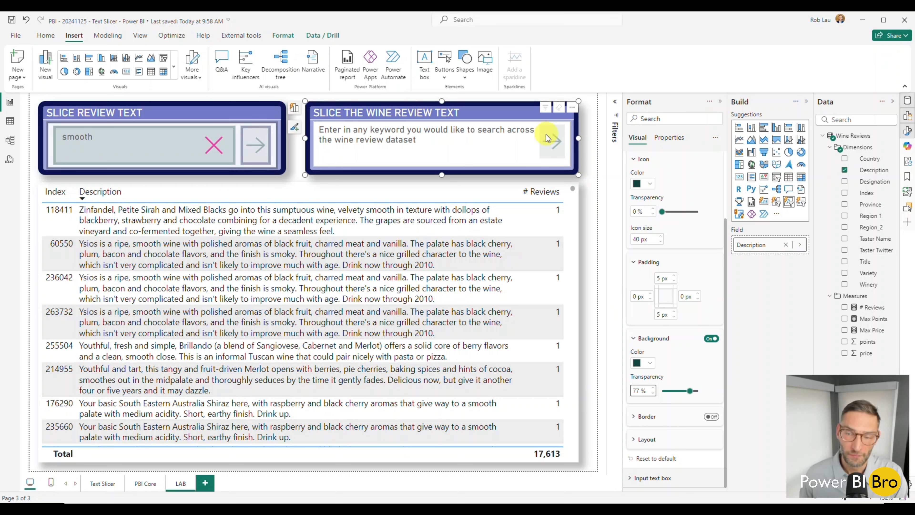
# Preview the active apply button by entering the test text "smo" in the new slicer and removing it.
pyautogui.click(430, 145)
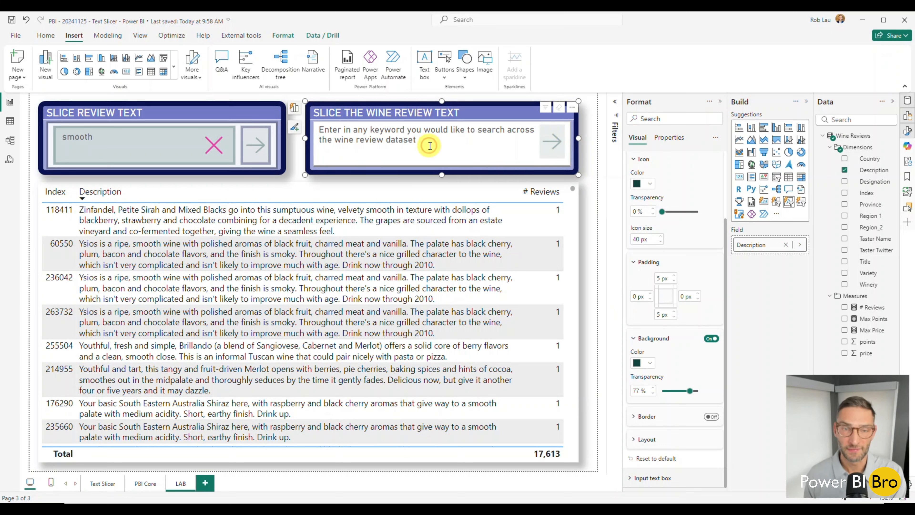
pyautogui.write('smo')
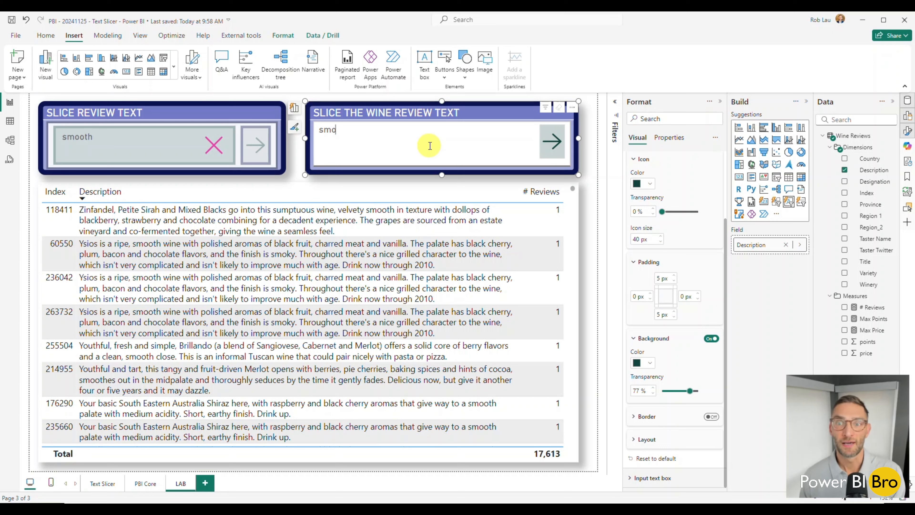
pyautogui.press('BackSpace')
pyautogui.press('BackSpace')
pyautogui.press('BackSpace')
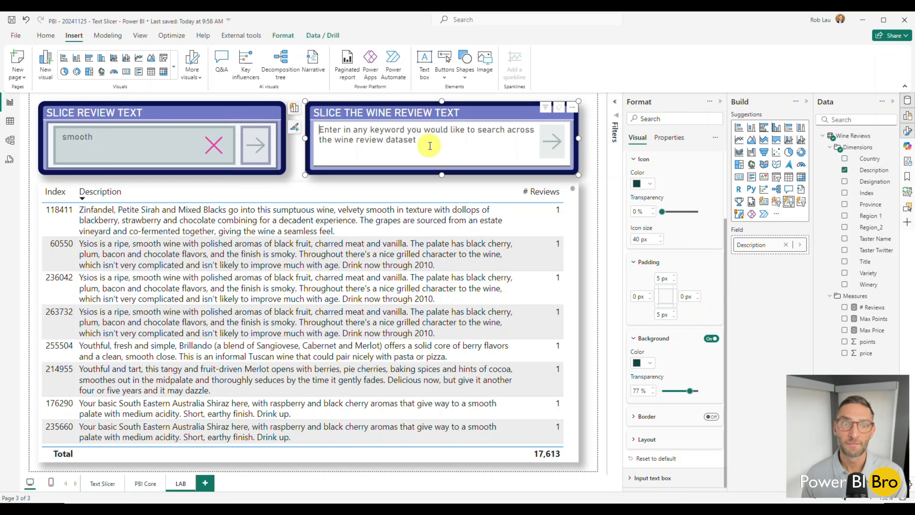
# Filter the reviews with the keyword "smooth" in the new slicer.
pyautogui.write('sm')
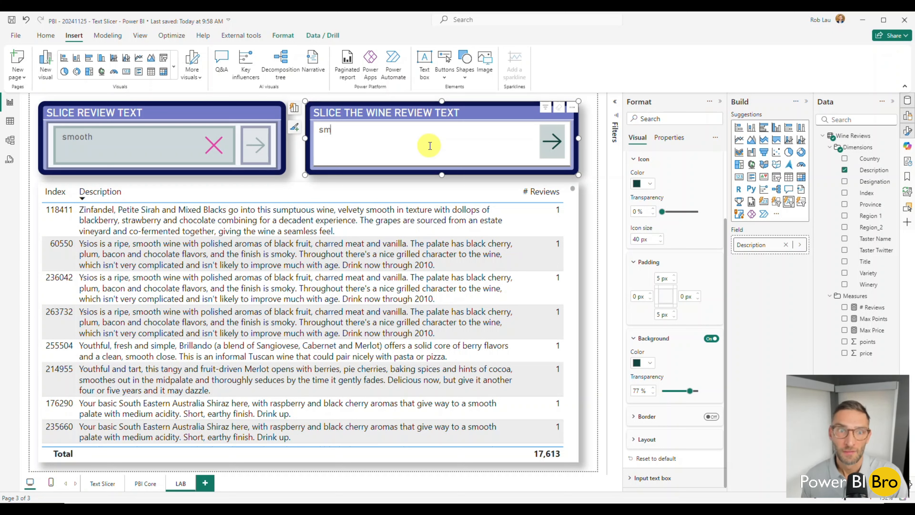
pyautogui.write('ooth')
pyautogui.press('Return')
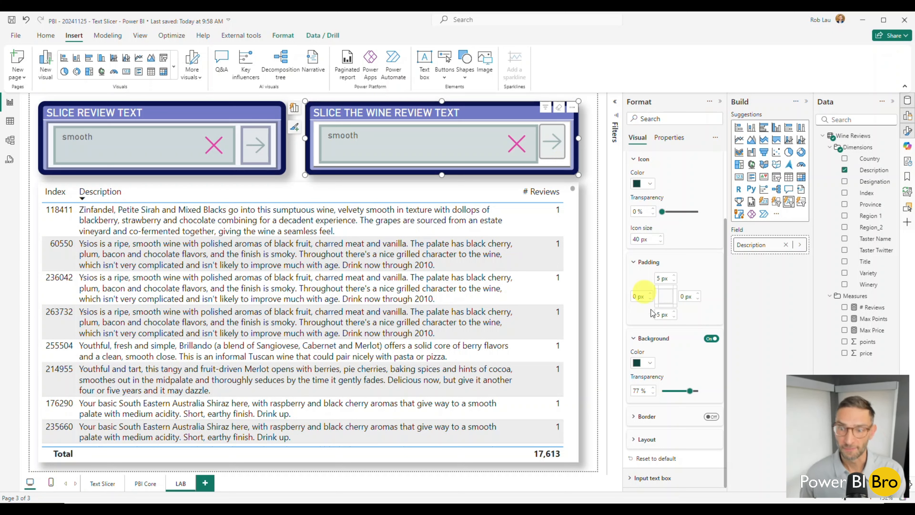
# Turn on the apply button border with a 4 px width and the darkest navy blue theme shade.
pyautogui.click(641, 415)
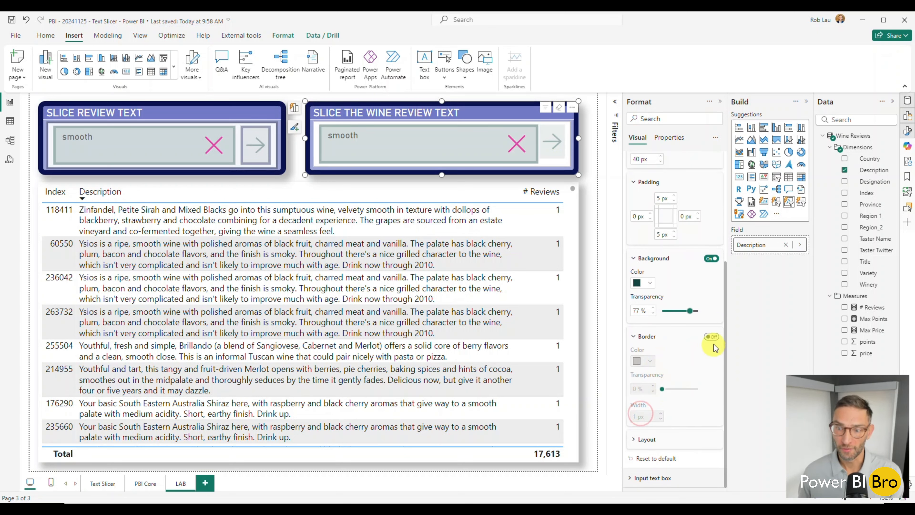
pyautogui.click(712, 337)
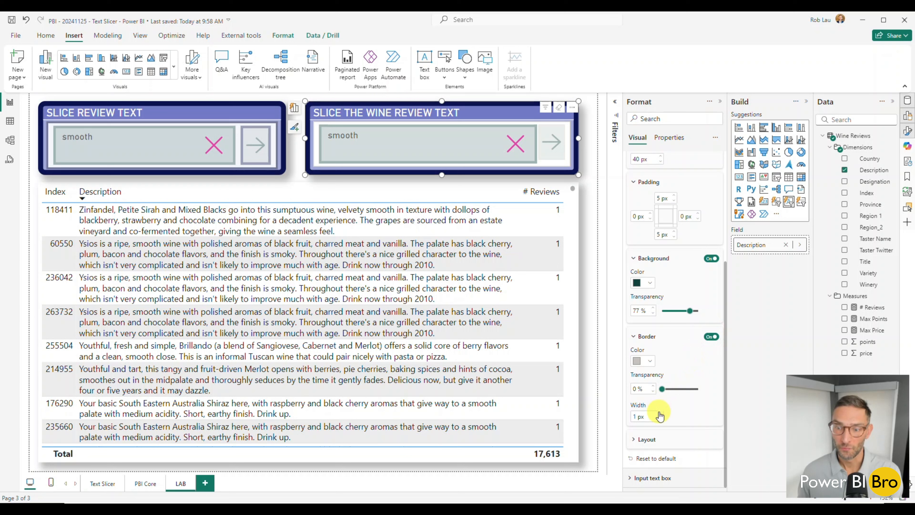
pyautogui.click(661, 414)
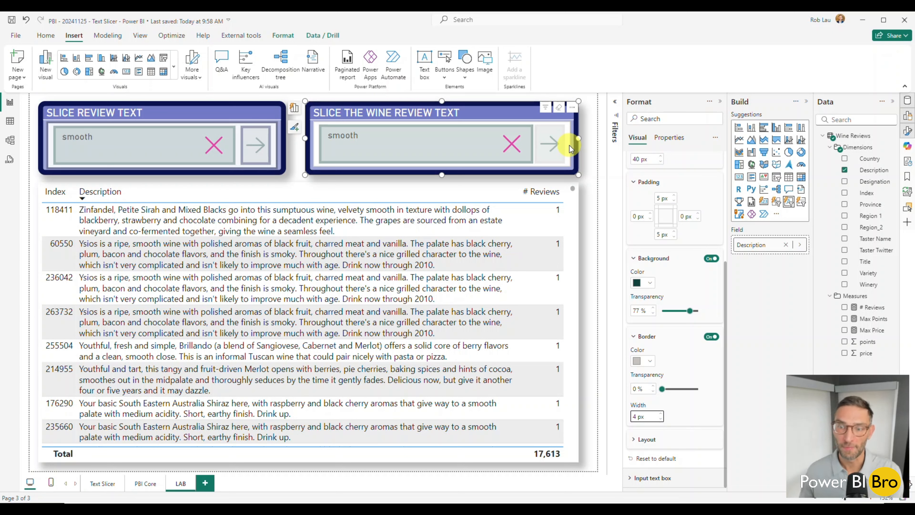
pyautogui.click(649, 362)
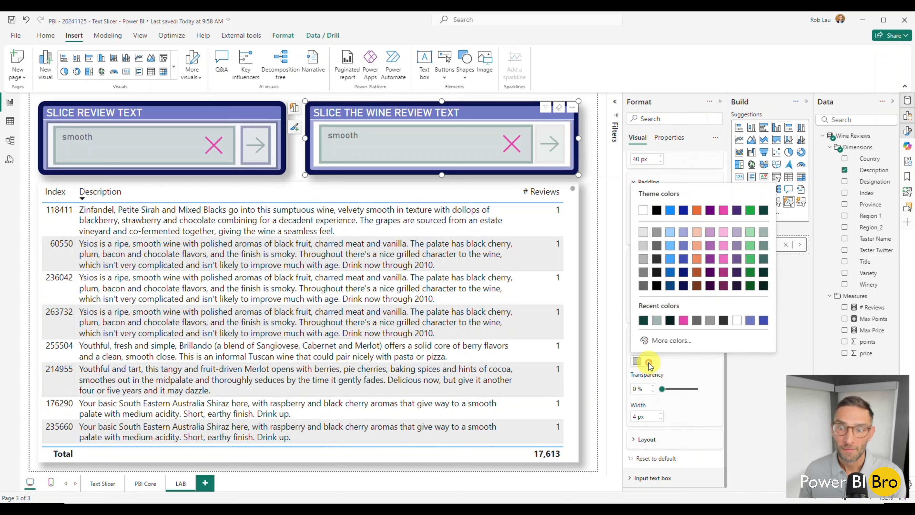
pyautogui.click(764, 211)
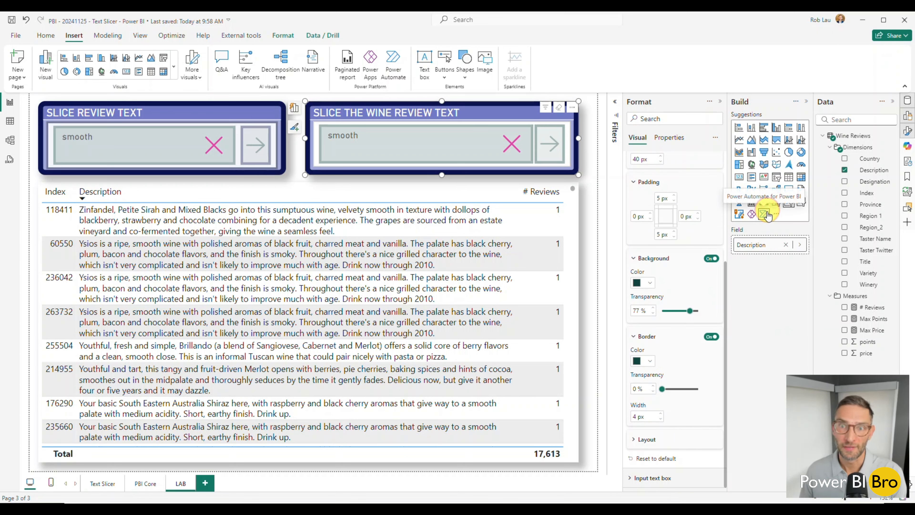
pyautogui.click(650, 361)
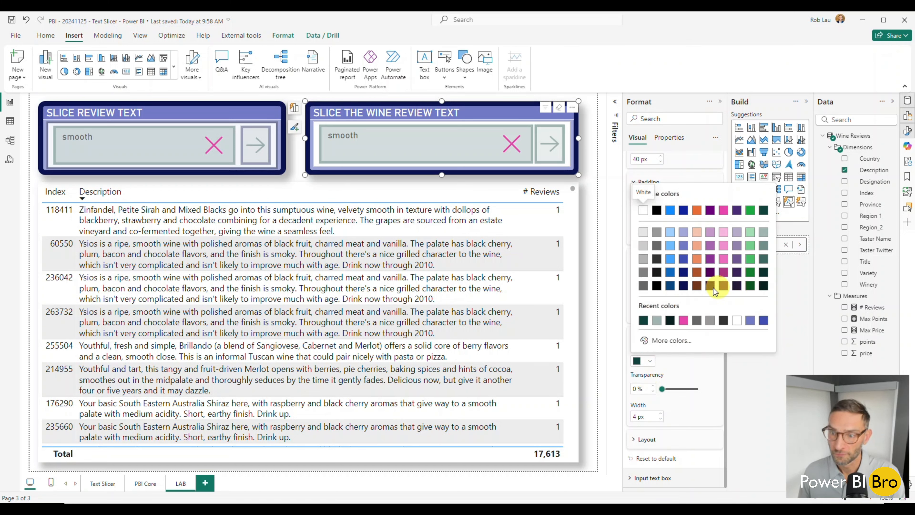
pyautogui.click(683, 287)
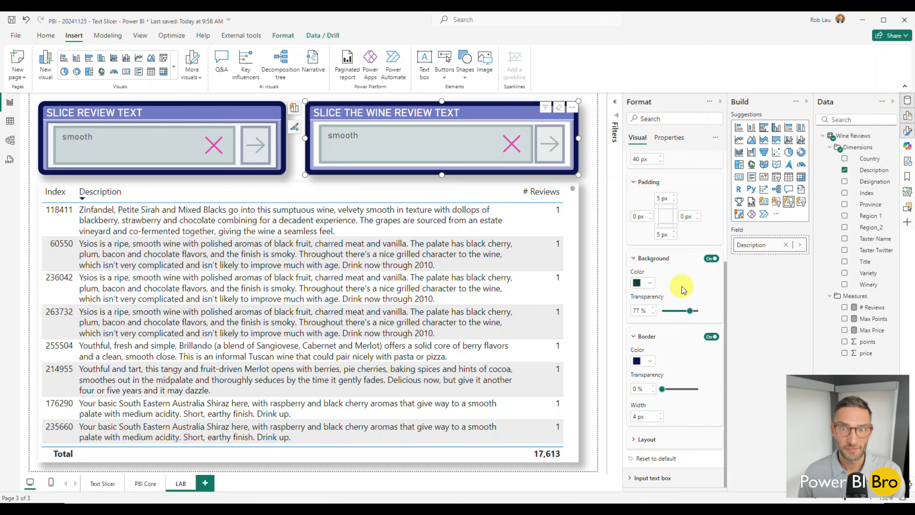
# Clear the new slicer and reapply the keyword "smooth" to preview the bordered apply button.
pyautogui.click(519, 143)
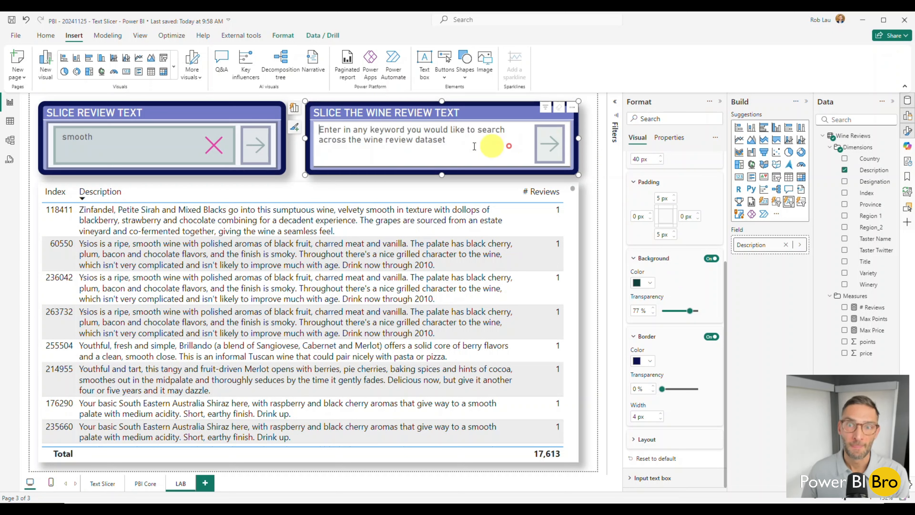
pyautogui.click(435, 144)
pyautogui.write('smooth')
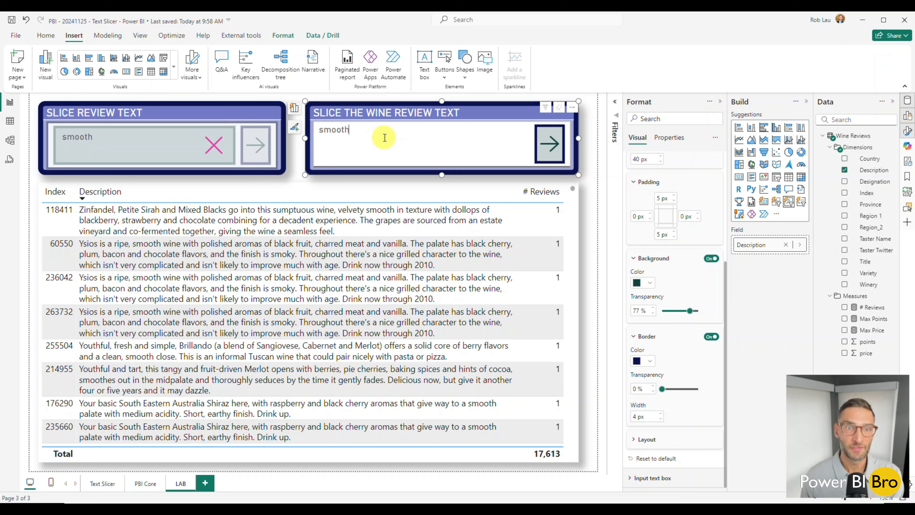
pyautogui.press('Return')
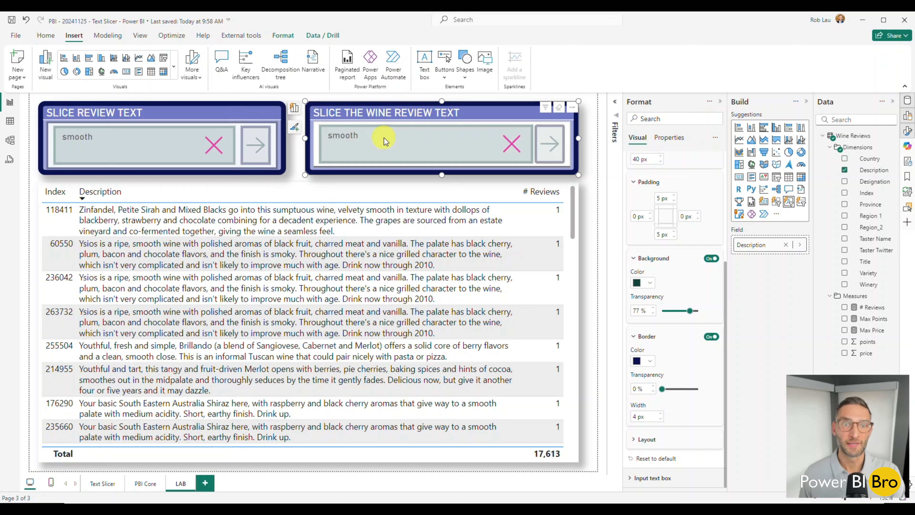
# Set the apply button's layout spacing to 9 px and close the apply button settings.
pyautogui.click(640, 336)
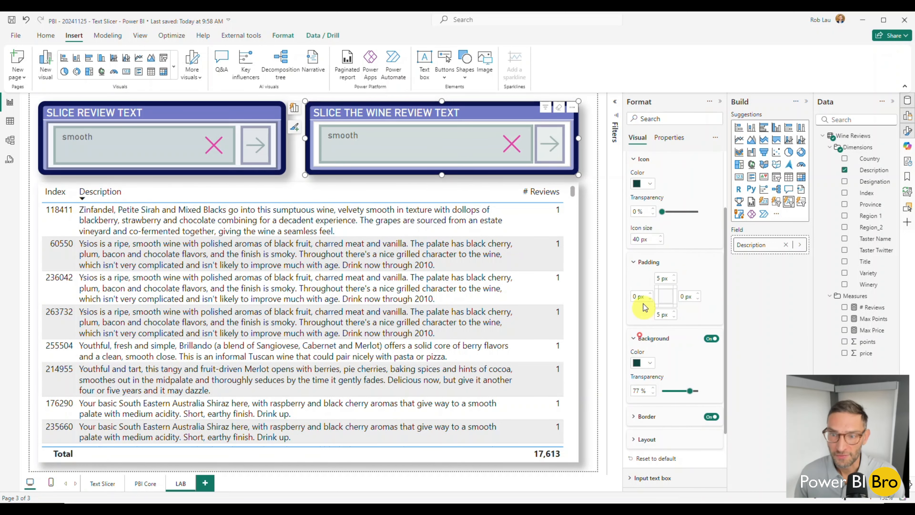
pyautogui.click(643, 337)
pyautogui.click(641, 439)
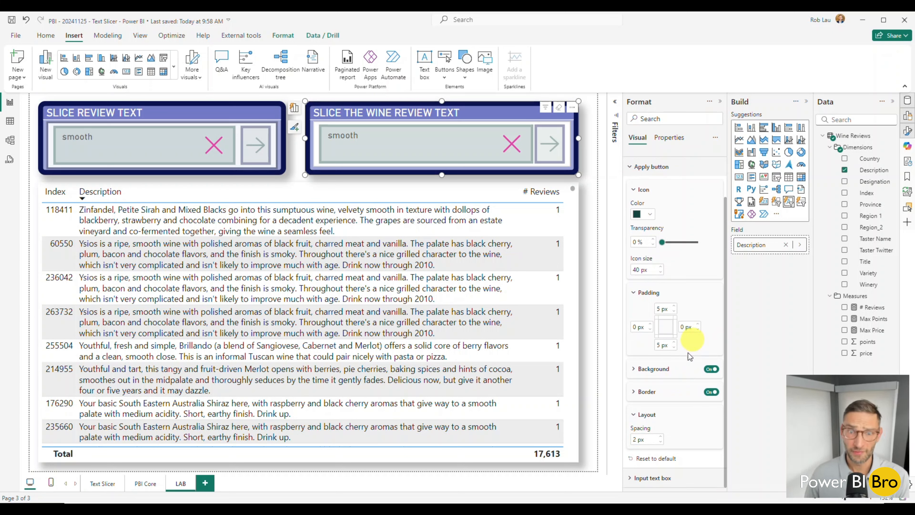
pyautogui.click(661, 437)
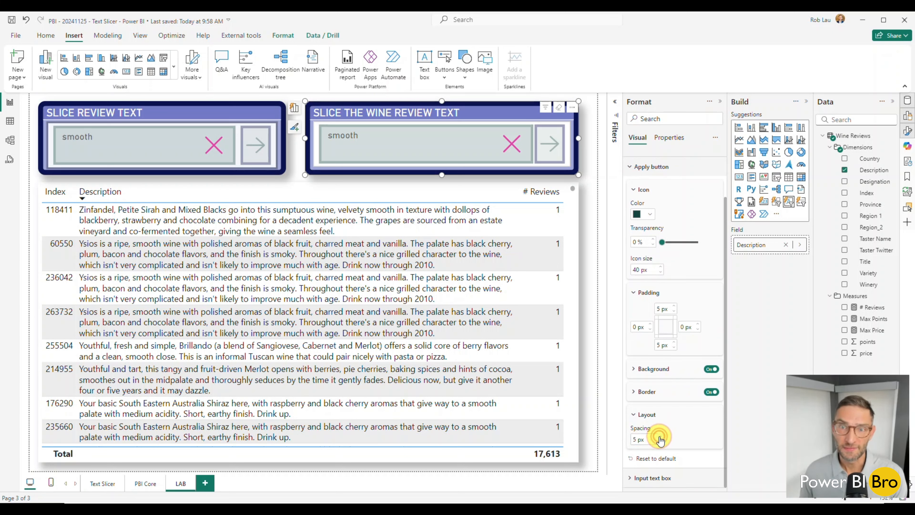
pyautogui.click(661, 437)
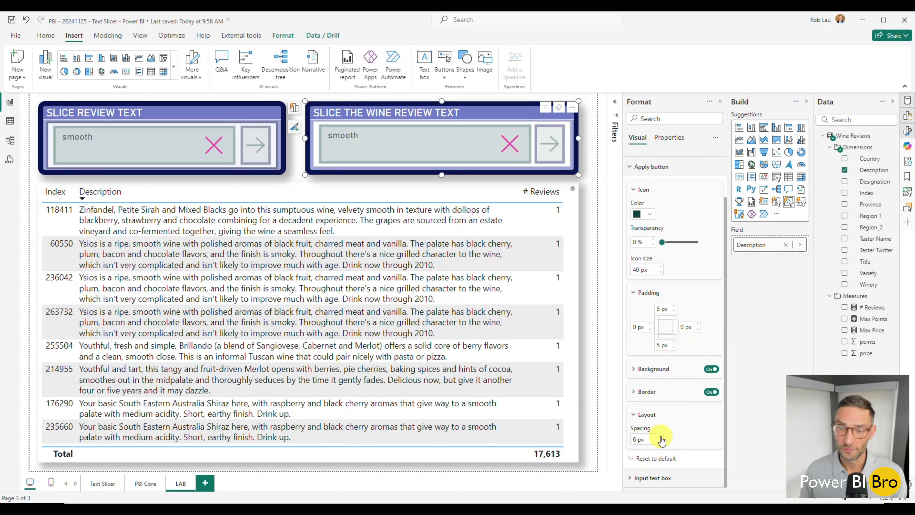
pyautogui.click(661, 437)
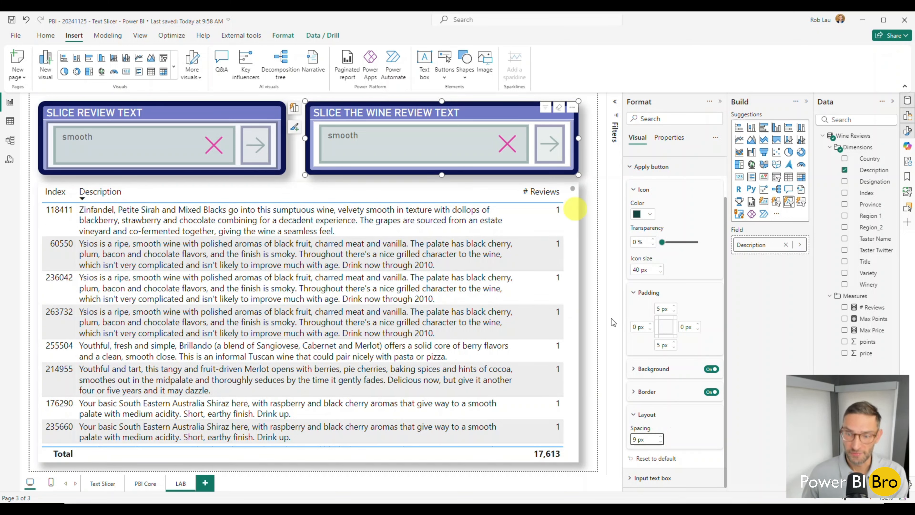
pyautogui.click(647, 167)
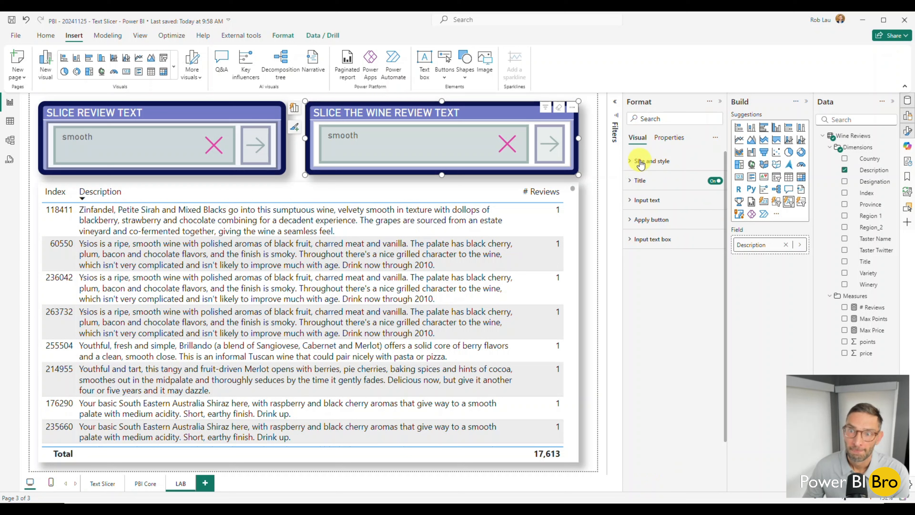
# Clear the new slicer's keyword and compare its input text box padding with the SLICE REVIEW TEXT slicer.
pyautogui.click(515, 151)
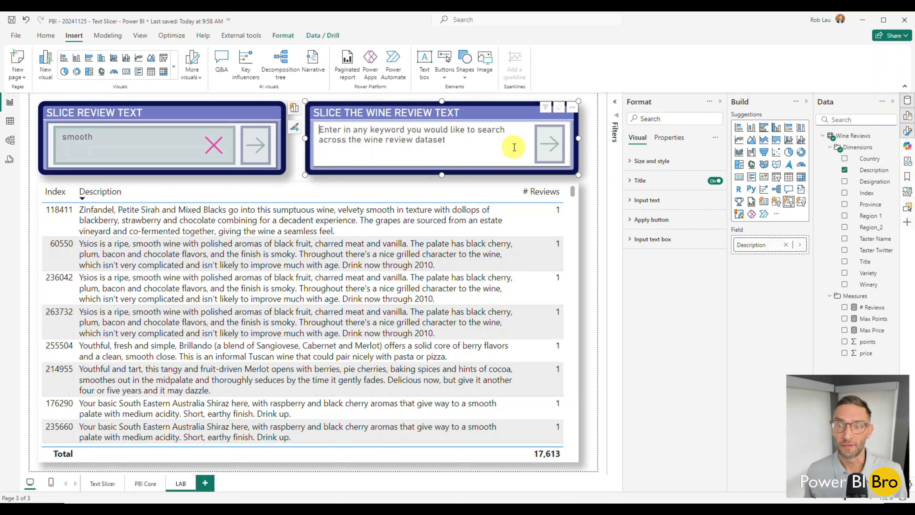
pyautogui.click(629, 239)
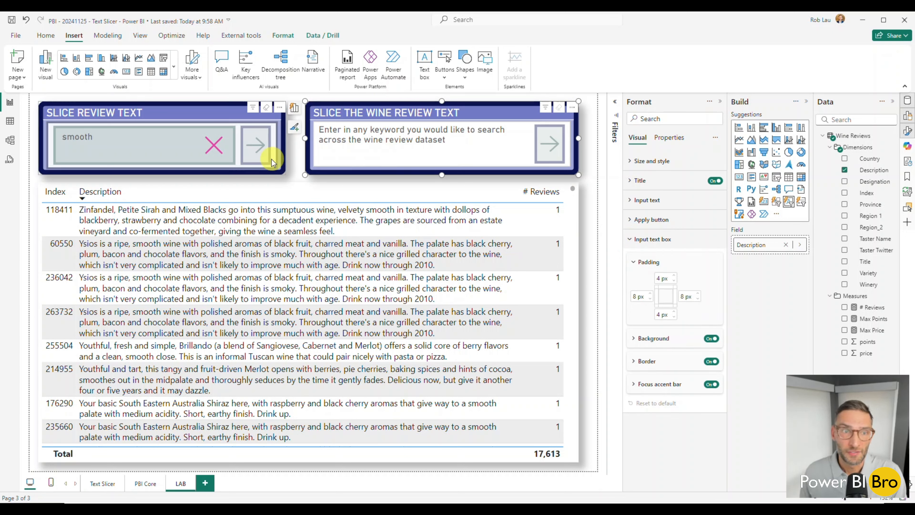
pyautogui.click(199, 103)
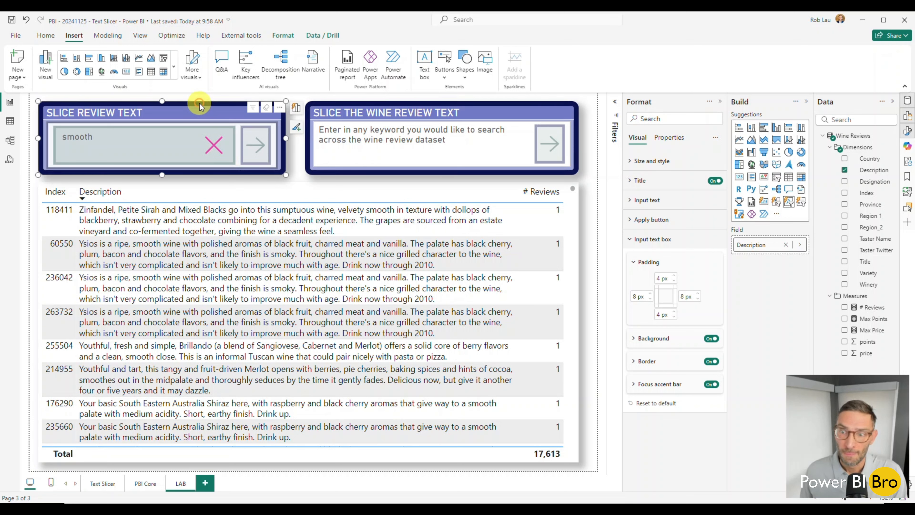
pyautogui.click(394, 105)
# Try a top padding of 12 px on the input text box and return it to 4 px.
pyautogui.click(674, 276)
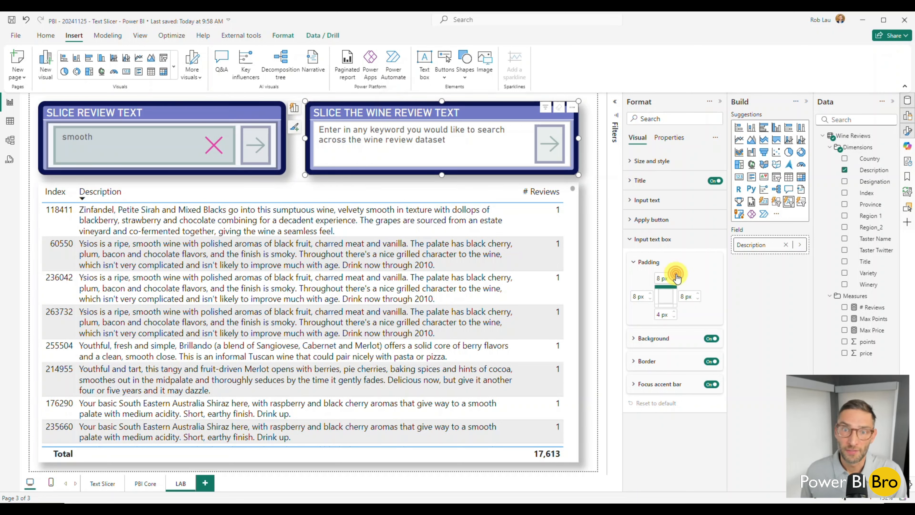
pyautogui.click(676, 277)
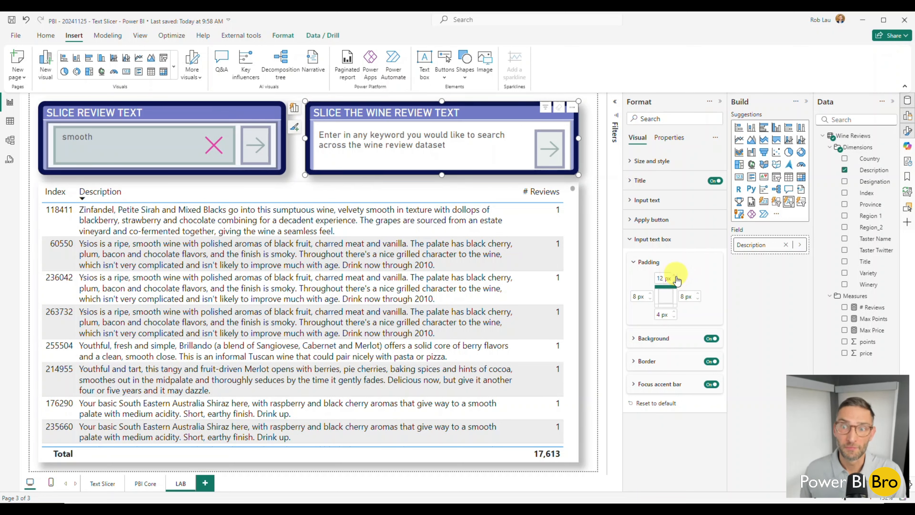
pyautogui.click(675, 281)
pyautogui.click(676, 281)
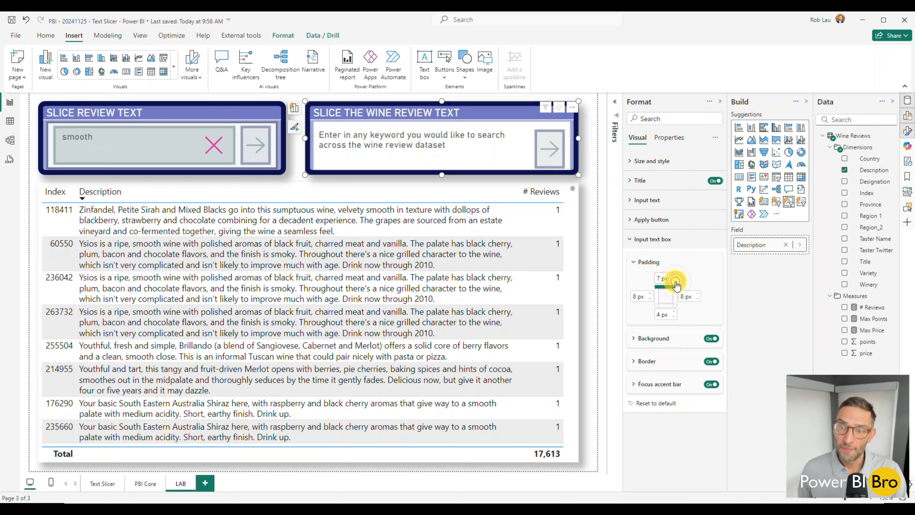
pyautogui.click(676, 281)
pyautogui.click(675, 280)
pyautogui.click(675, 281)
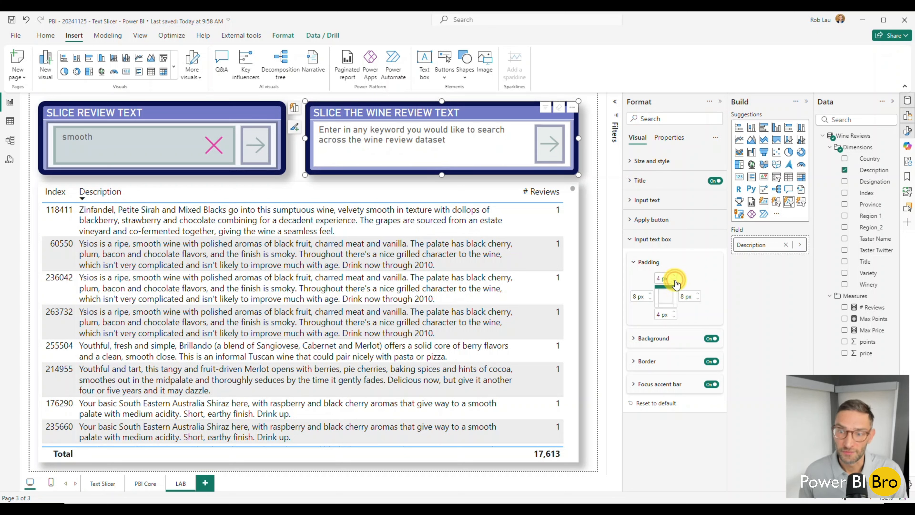
# Set the new slicer's input text box background transparency to 9 %, matching the SLICE REVIEW TEXT slicer.
pyautogui.click(650, 339)
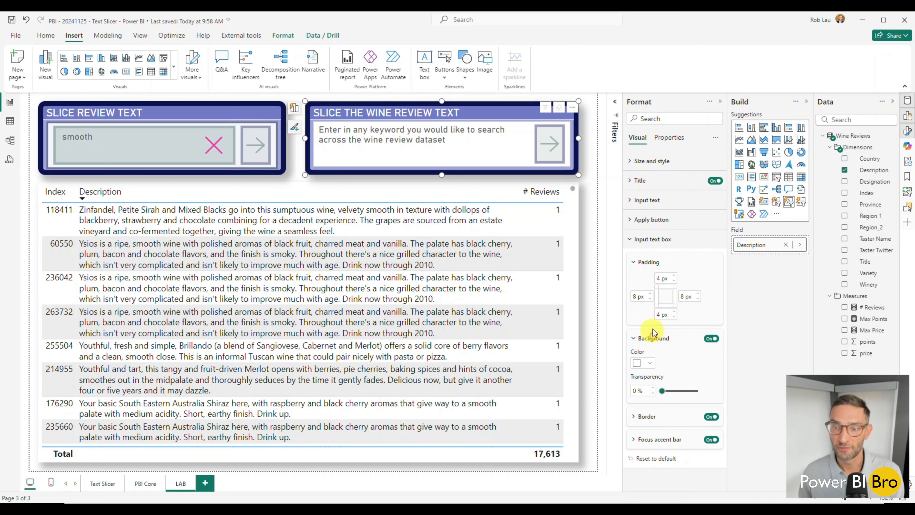
pyautogui.click(194, 103)
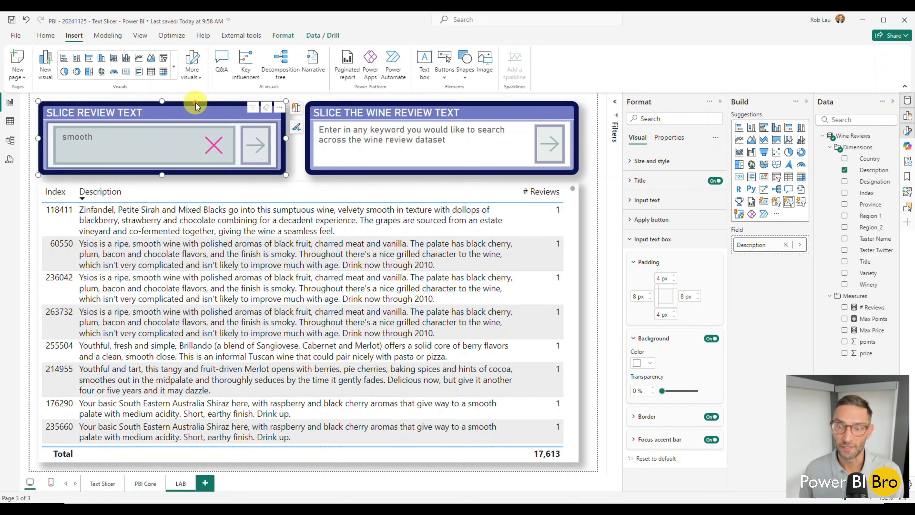
pyautogui.click(409, 108)
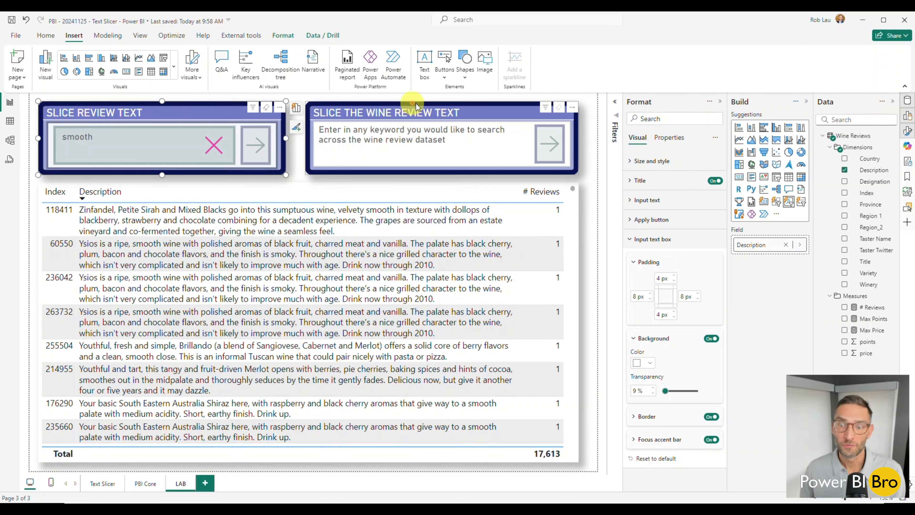
pyautogui.click(662, 391)
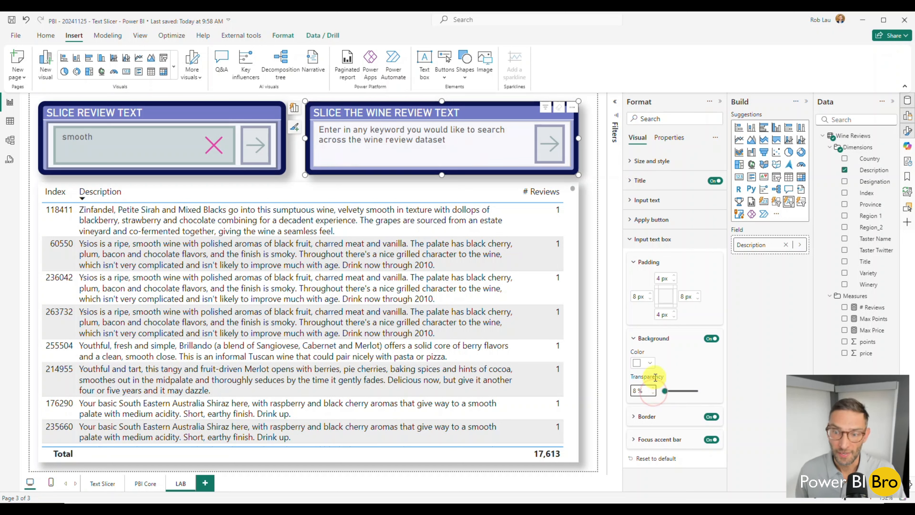
pyautogui.moveTo(664, 390)
pyautogui.mouseDown()
pyautogui.moveTo(739, 391)
pyautogui.moveTo(660, 391)
pyautogui.mouseUp()
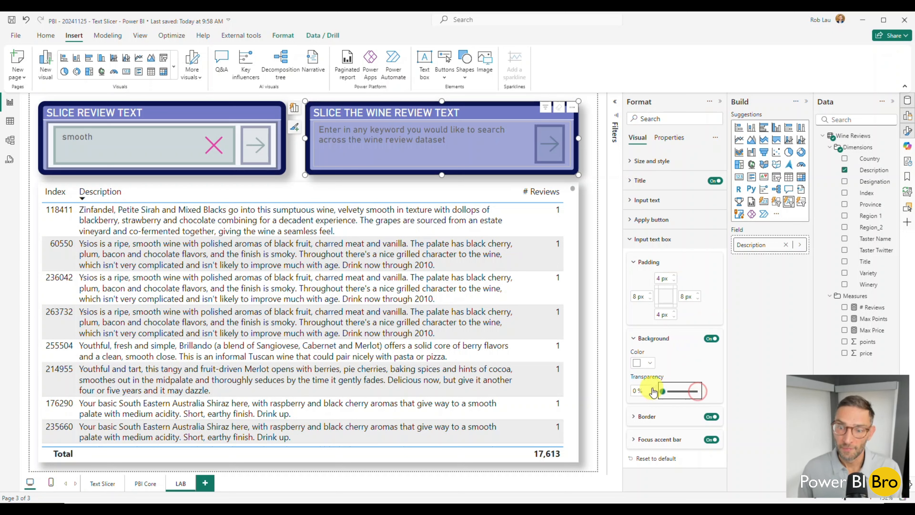
pyautogui.click(653, 388)
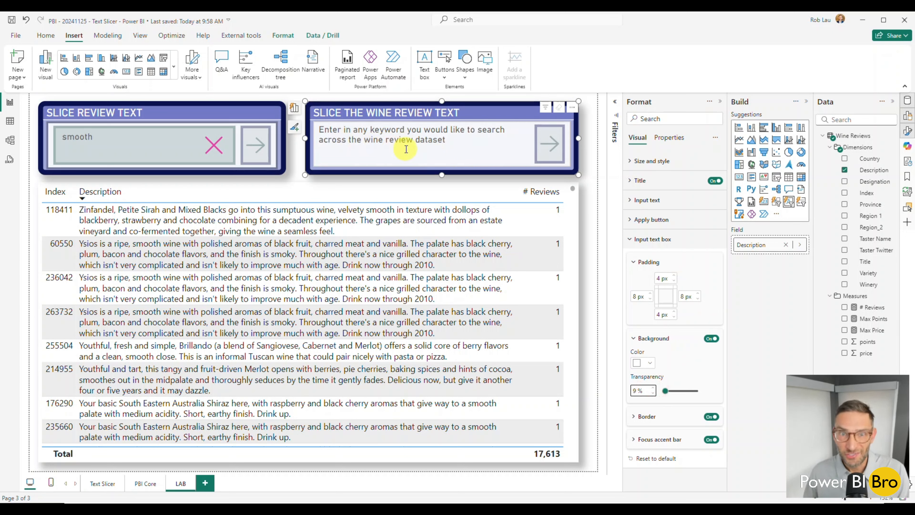
# Compare the input text box borders of both slicers and color the new slicer's border dark navy blue.
pyautogui.click(641, 417)
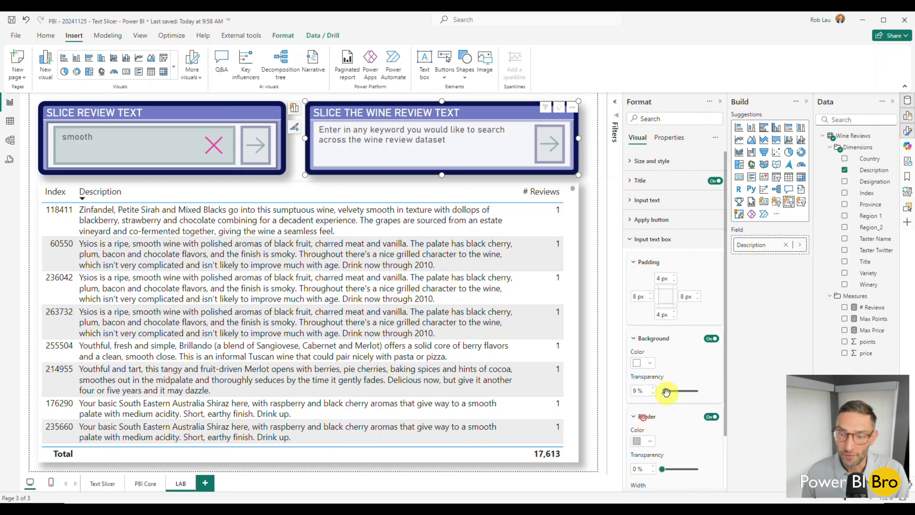
pyautogui.scroll(-2, 653, 411)
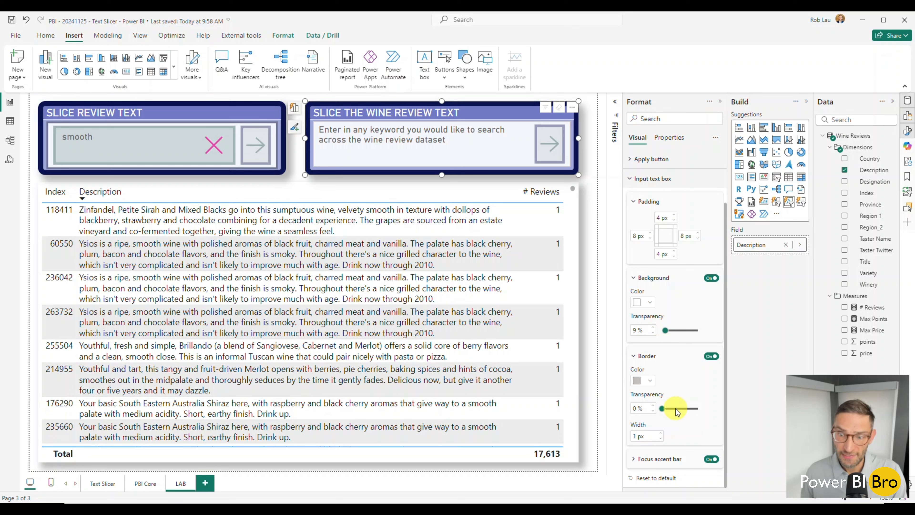
pyautogui.click(192, 104)
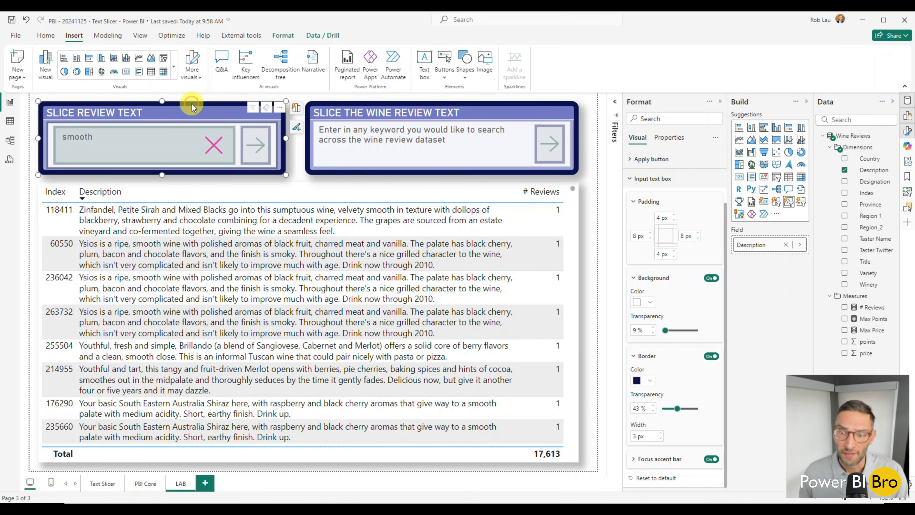
pyautogui.click(399, 105)
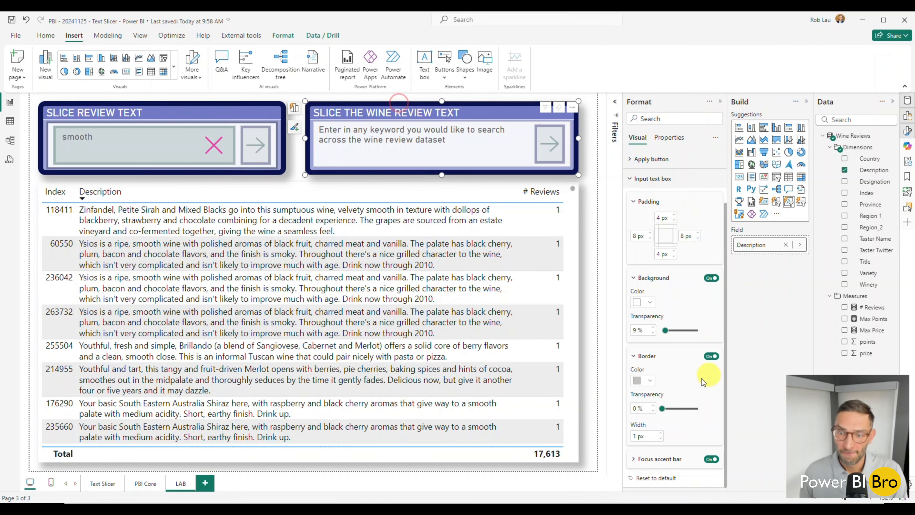
pyautogui.click(650, 380)
pyautogui.click(684, 305)
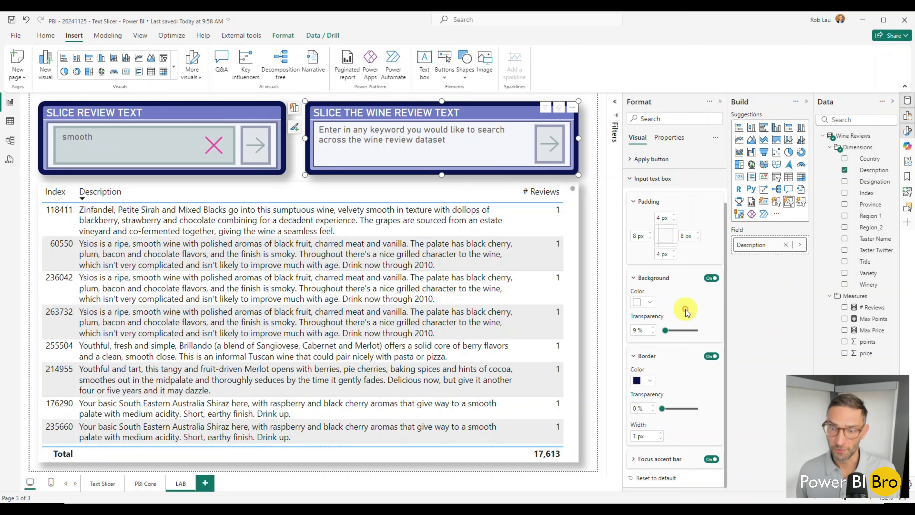
# Set the input text box border's transparency to 43 % and its width to 3 px.
pyautogui.moveTo(662, 408); pyautogui.dragTo(680, 408)
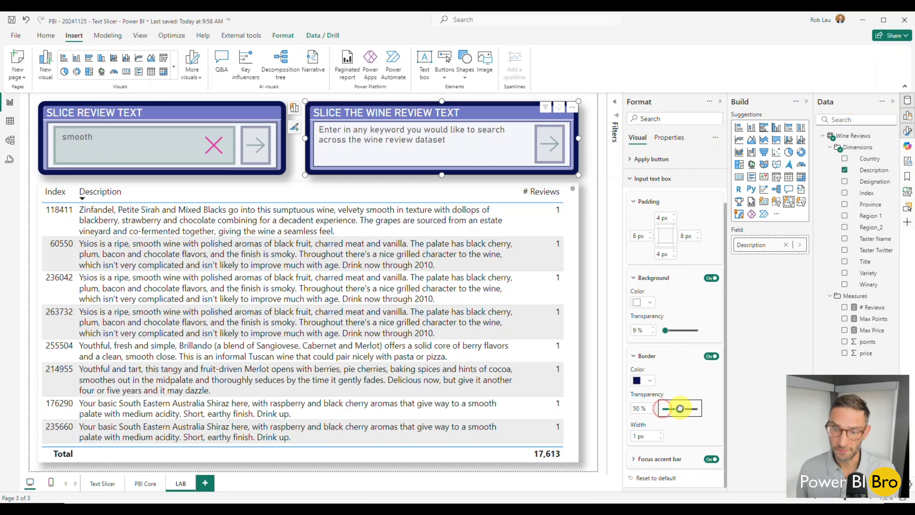
pyautogui.click(652, 413)
pyautogui.click(652, 411)
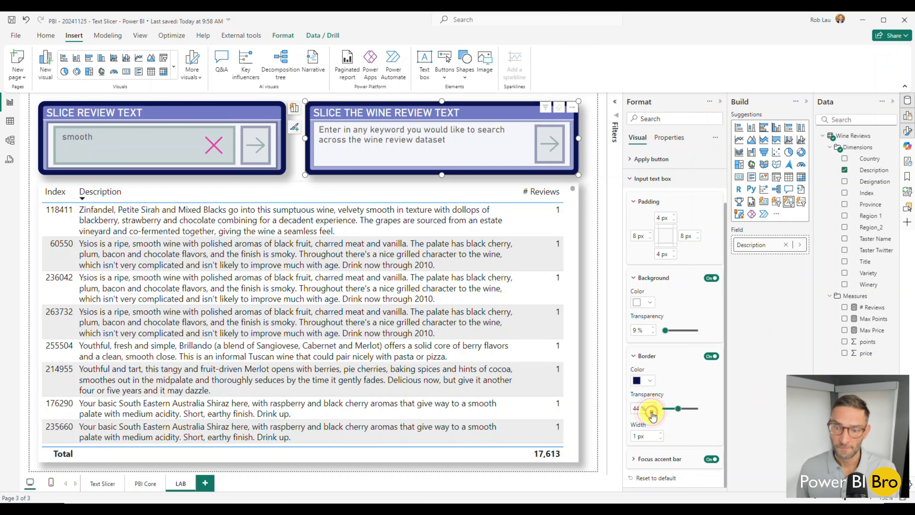
pyautogui.click(652, 411)
pyautogui.click(661, 432)
pyautogui.click(661, 432)
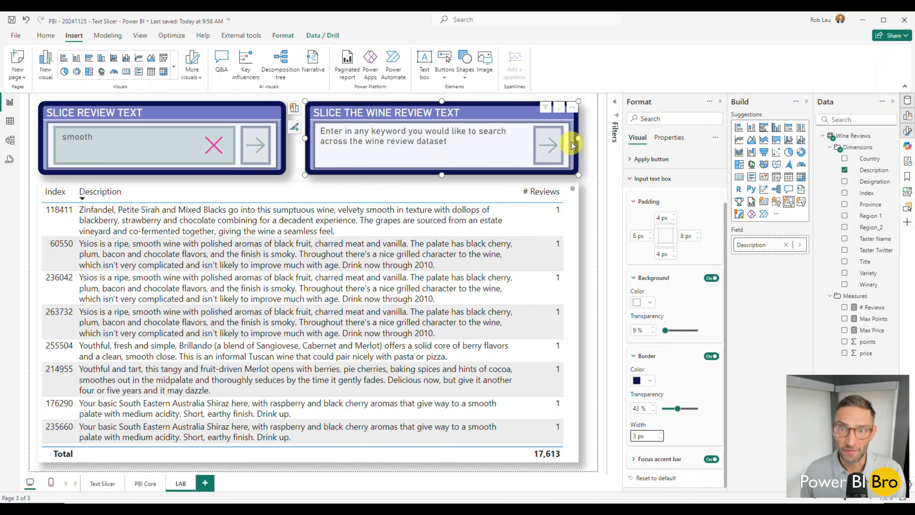
# Apply the keyword "smooth" in the new slicer to preview the bordered input box, and clear it again.
pyautogui.click(441, 149)
pyautogui.write('smooth')
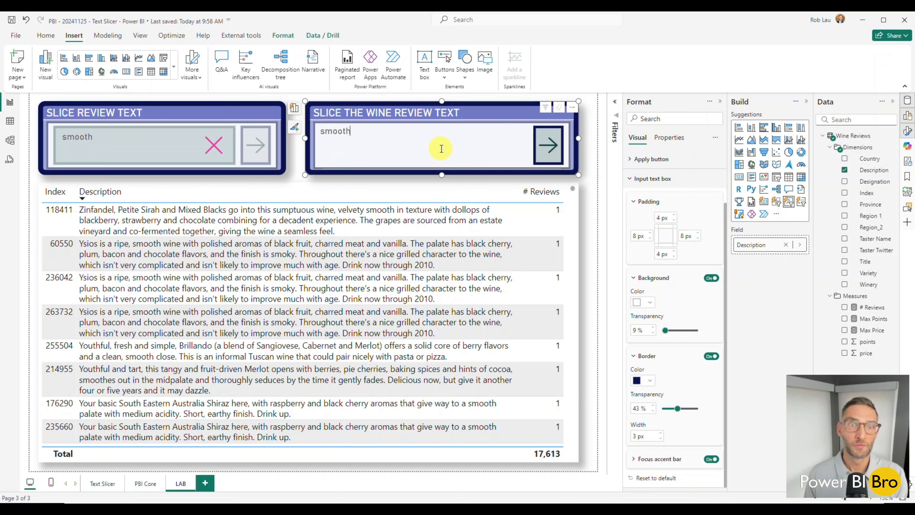
pyautogui.press('Return')
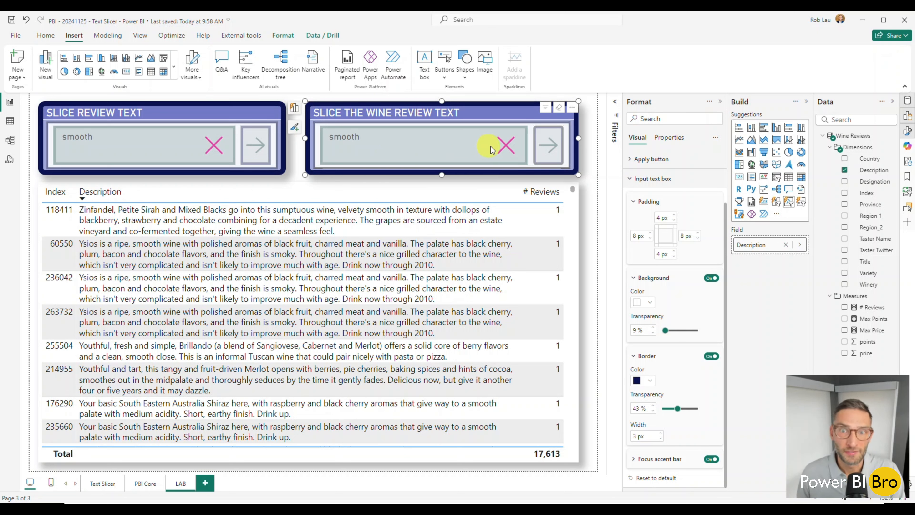
pyautogui.click(506, 146)
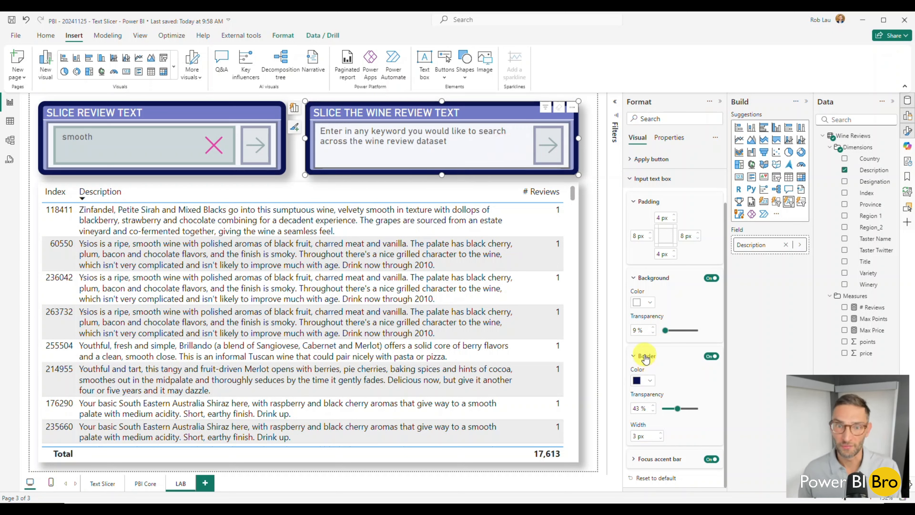
# Color the input text box's focus accent bar pink, position it at Top, and preview it in the slicer.
pyautogui.click(644, 459)
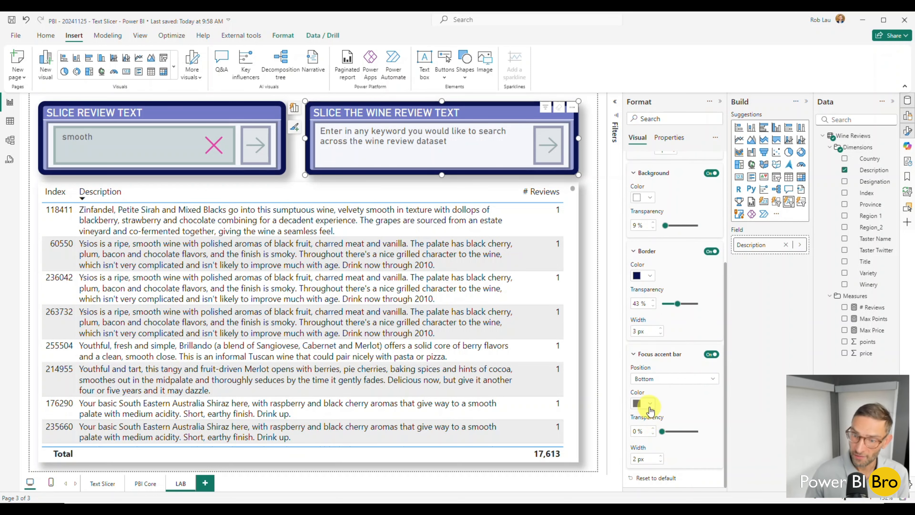
pyautogui.click(643, 403)
pyautogui.click(724, 254)
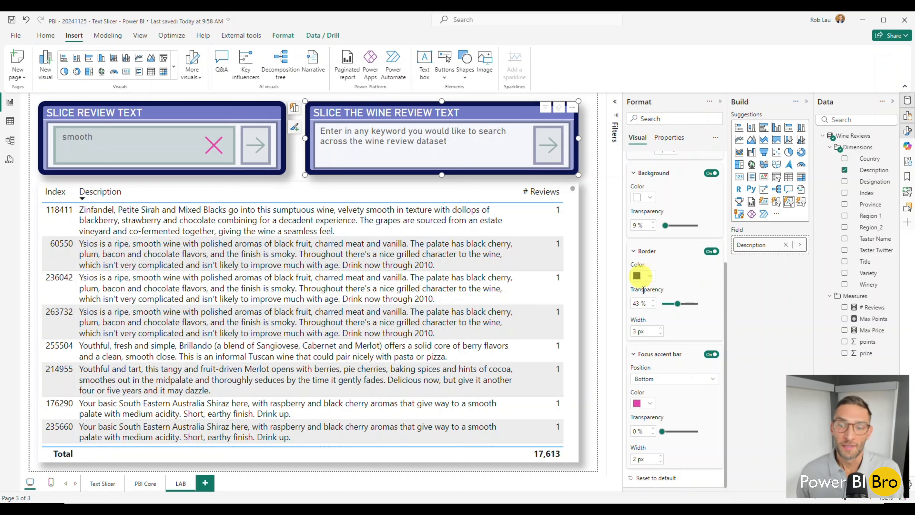
pyautogui.click(660, 379)
pyautogui.click(660, 392)
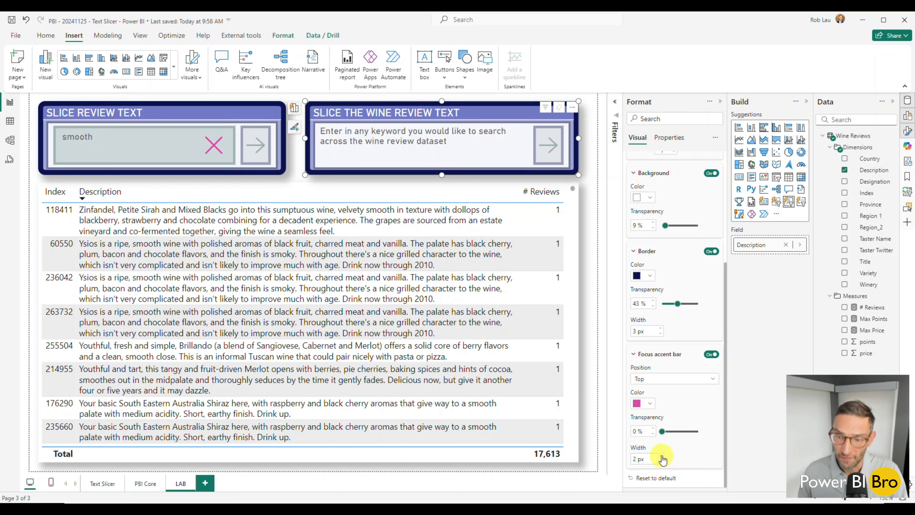
pyautogui.click(429, 145)
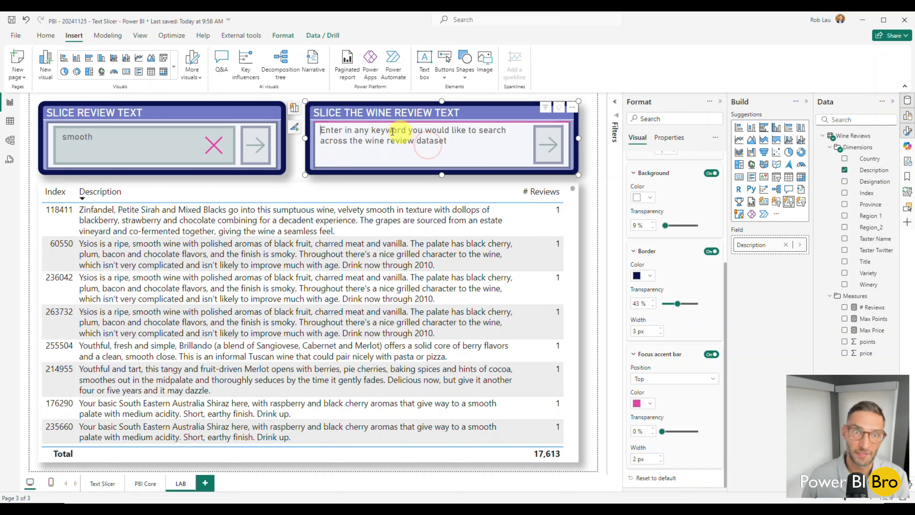
# Try a focus accent bar width of 22 px, preview it in the slicer, and return the width to 2 px.
pyautogui.click(661, 456)
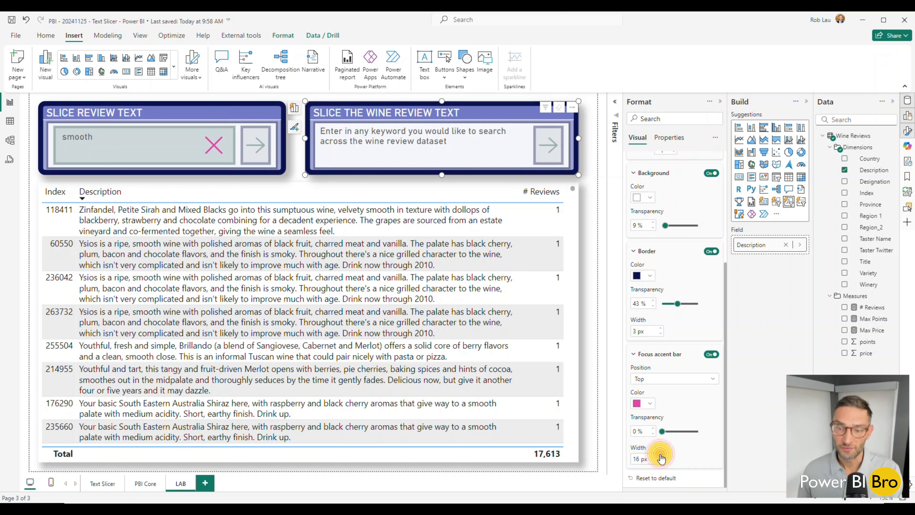
pyautogui.click(345, 146)
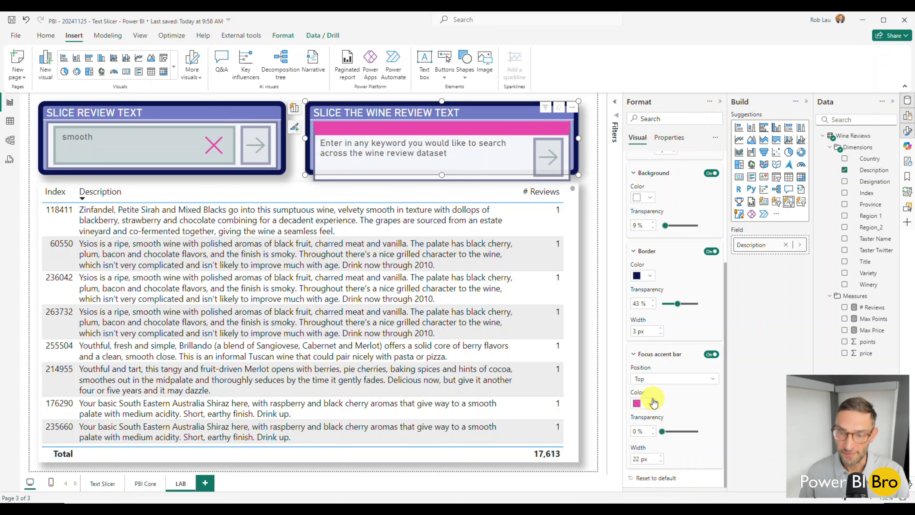
pyautogui.click(661, 462)
pyautogui.click(661, 461)
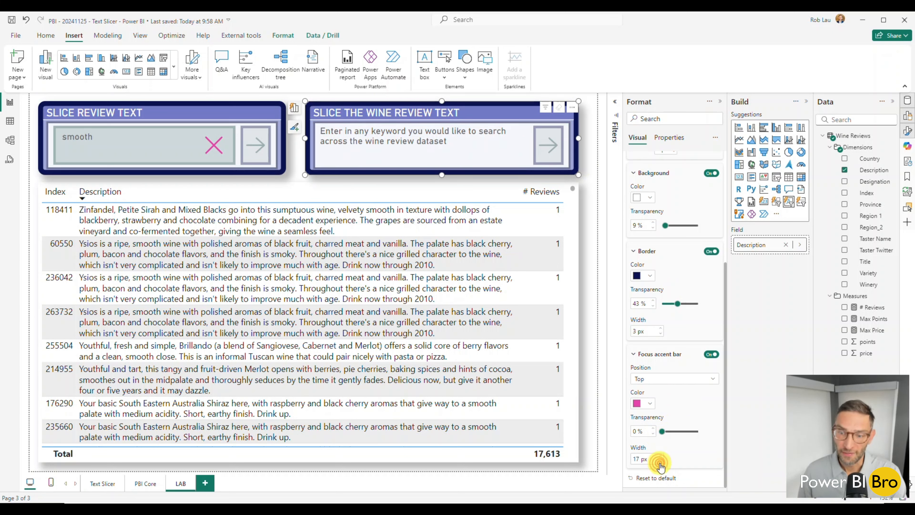
pyautogui.click(661, 463)
pyautogui.click(661, 462)
pyautogui.click(661, 463)
pyautogui.click(661, 463)
pyautogui.click(660, 463)
pyautogui.click(661, 463)
pyautogui.click(661, 463)
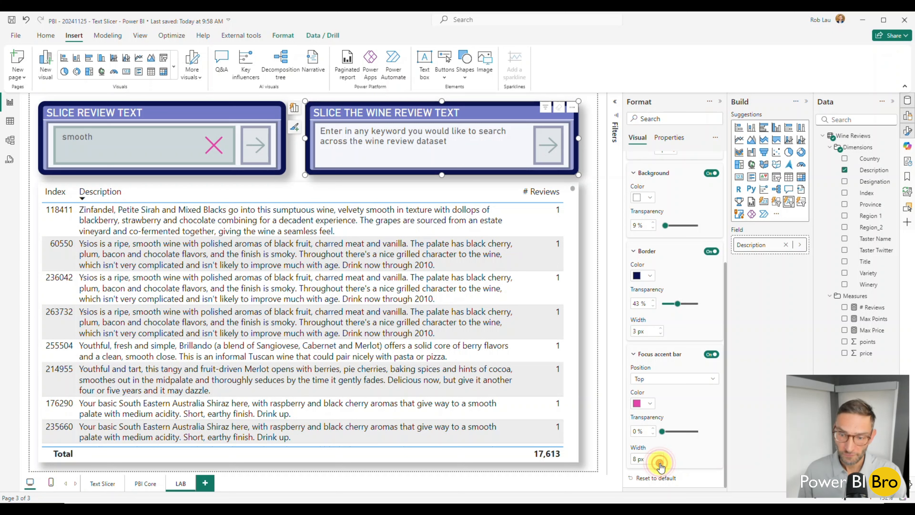
pyautogui.click(660, 462)
pyautogui.click(660, 463)
pyautogui.click(660, 463)
pyautogui.click(661, 462)
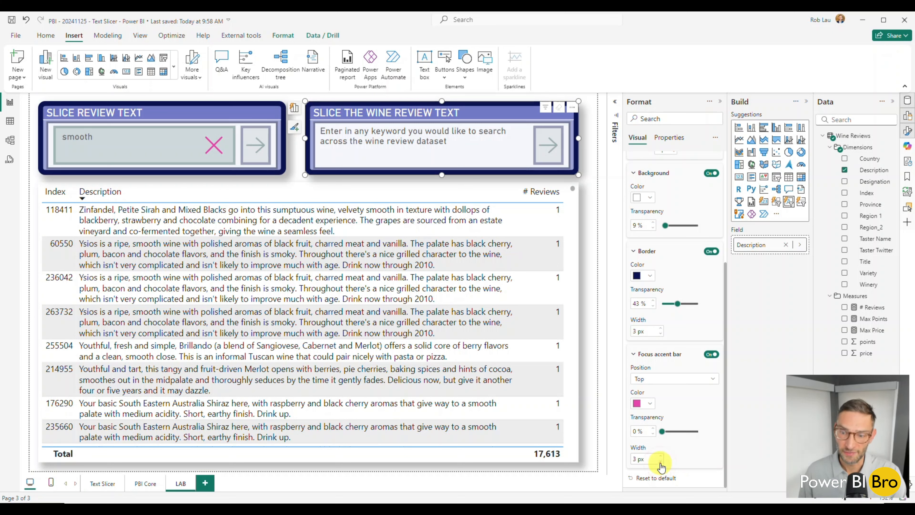
pyautogui.click(383, 154)
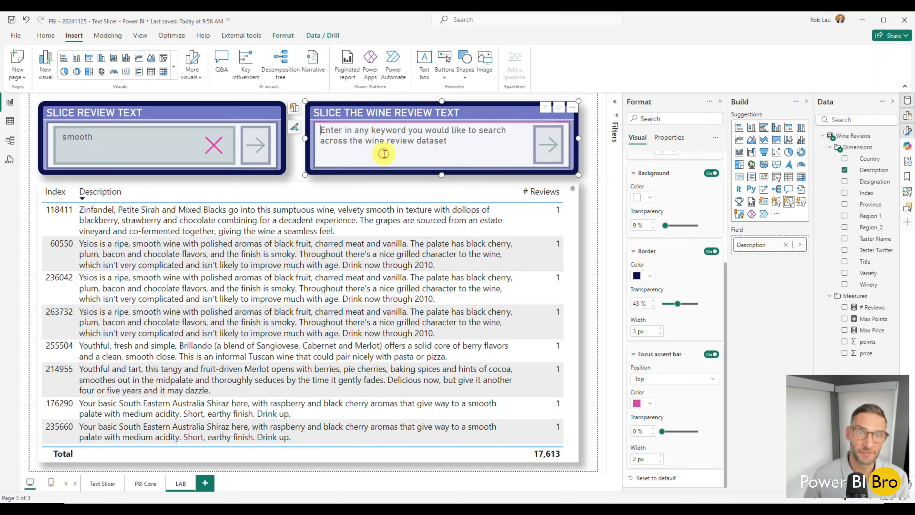
# Try the input text box's focus accent bar at Bottom, and set its position to Left.
pyautogui.click(664, 379)
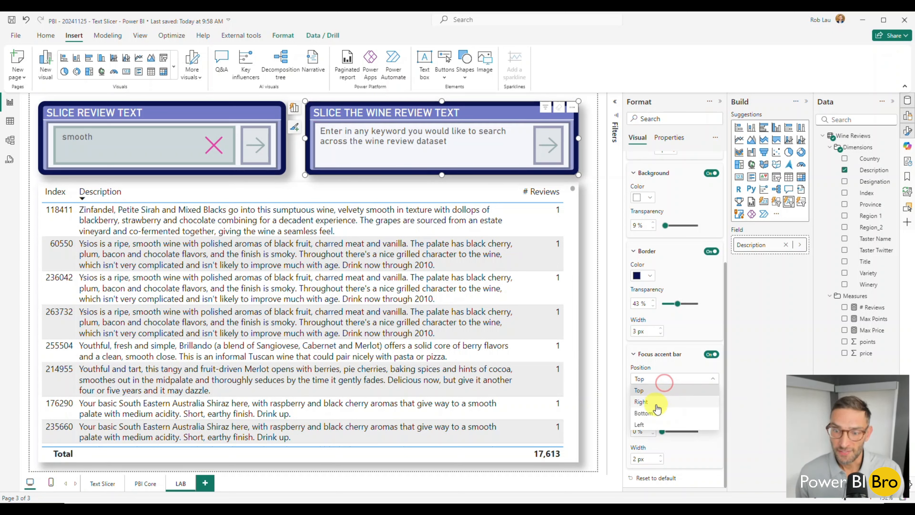
pyautogui.click(655, 413)
pyautogui.click(646, 379)
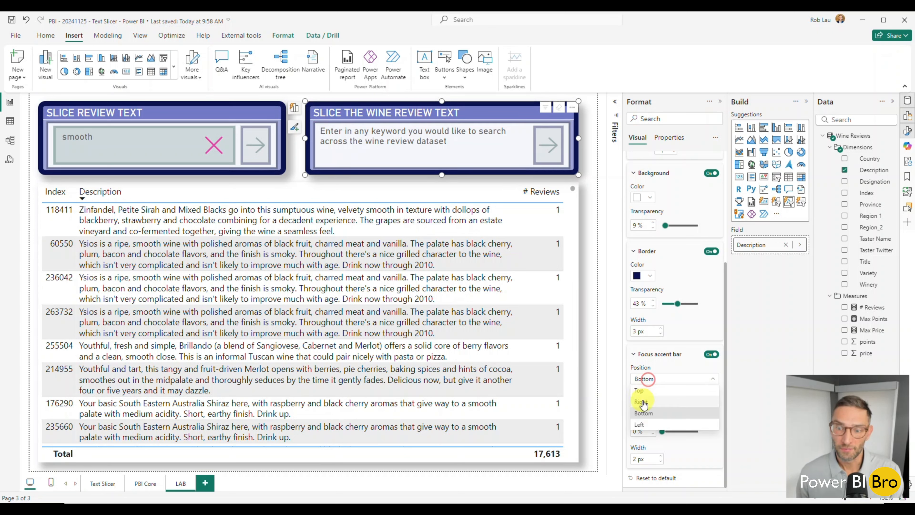
pyautogui.click(641, 426)
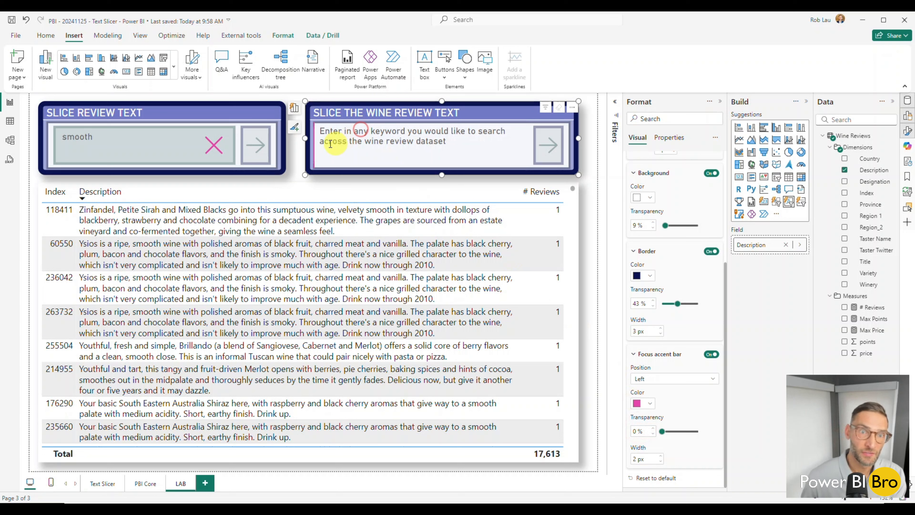
# Apply the keyword "smooth" in the SLICE THE WINE REVIEW TEXT slicer and deselect the slicer.
pyautogui.click(320, 145)
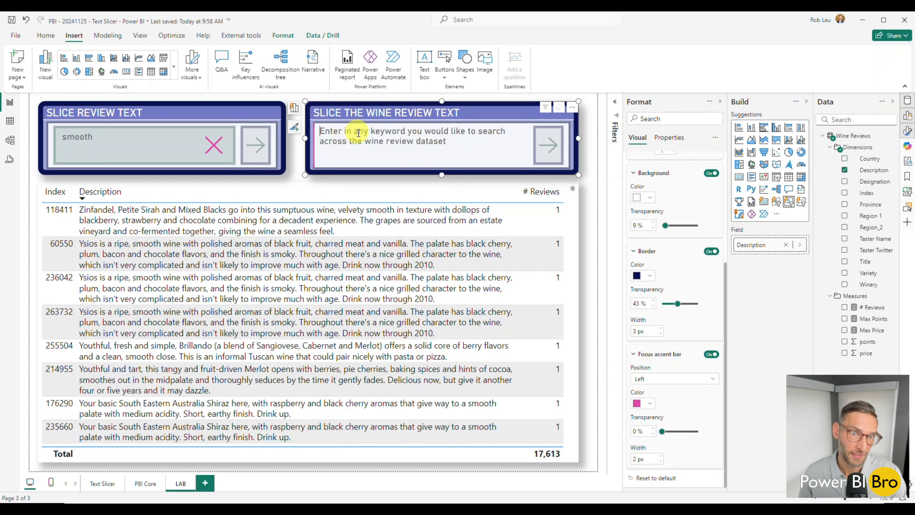
pyautogui.write('smooth')
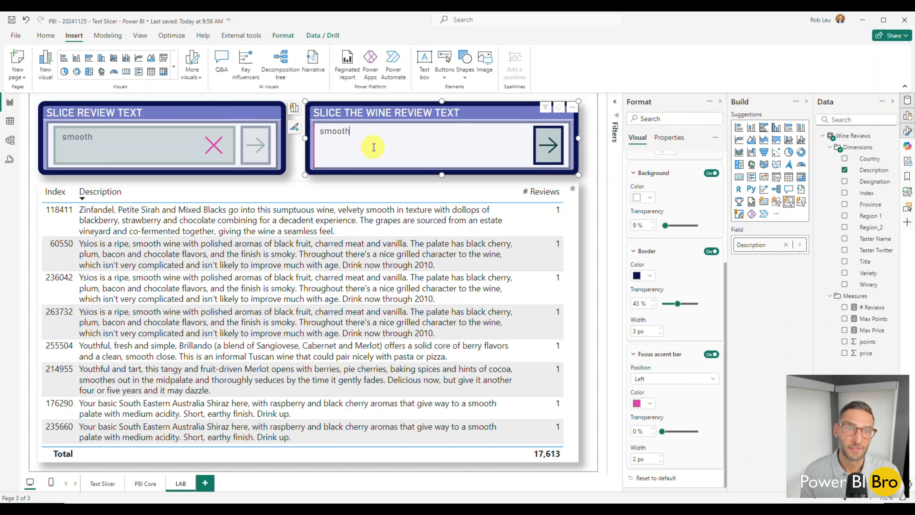
pyautogui.press('Return')
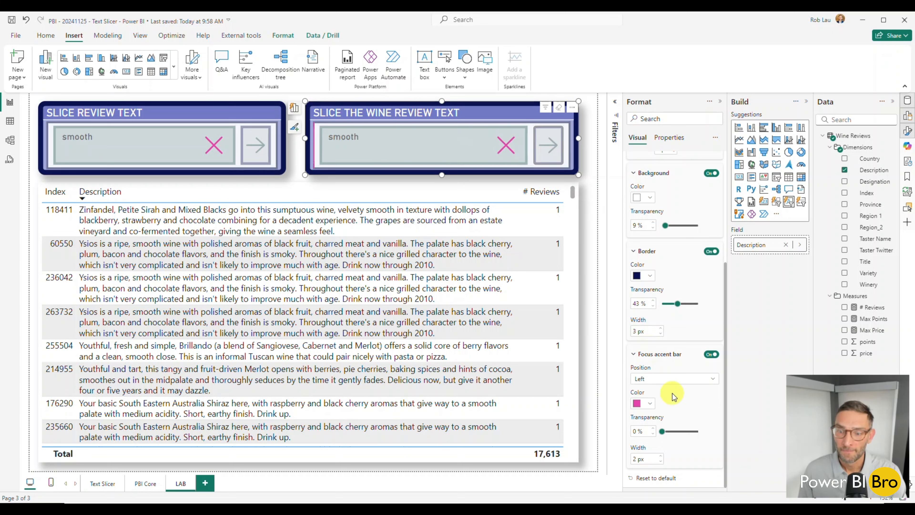
pyautogui.scroll(3, 648, 252)
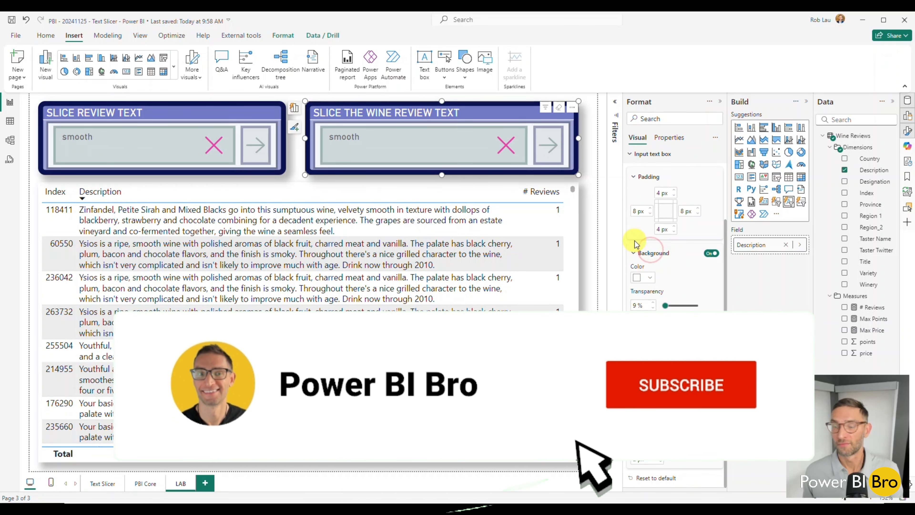
pyautogui.click(585, 229)
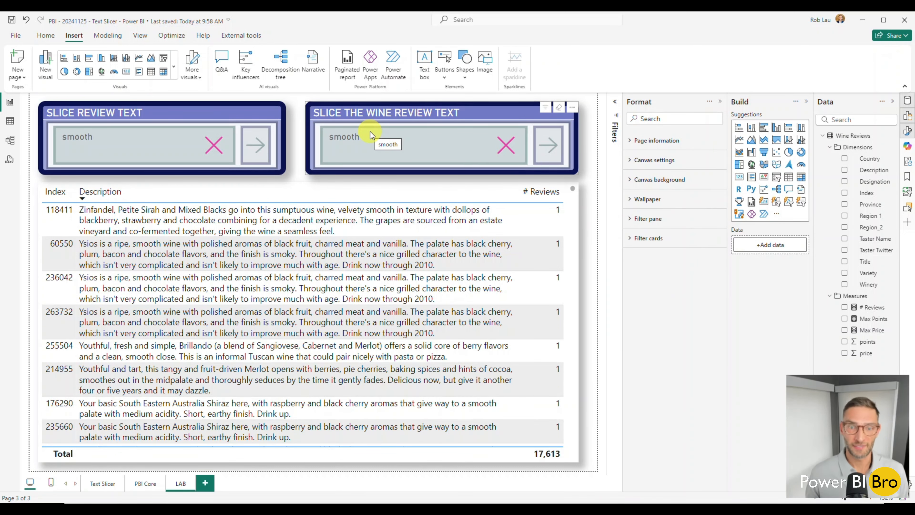